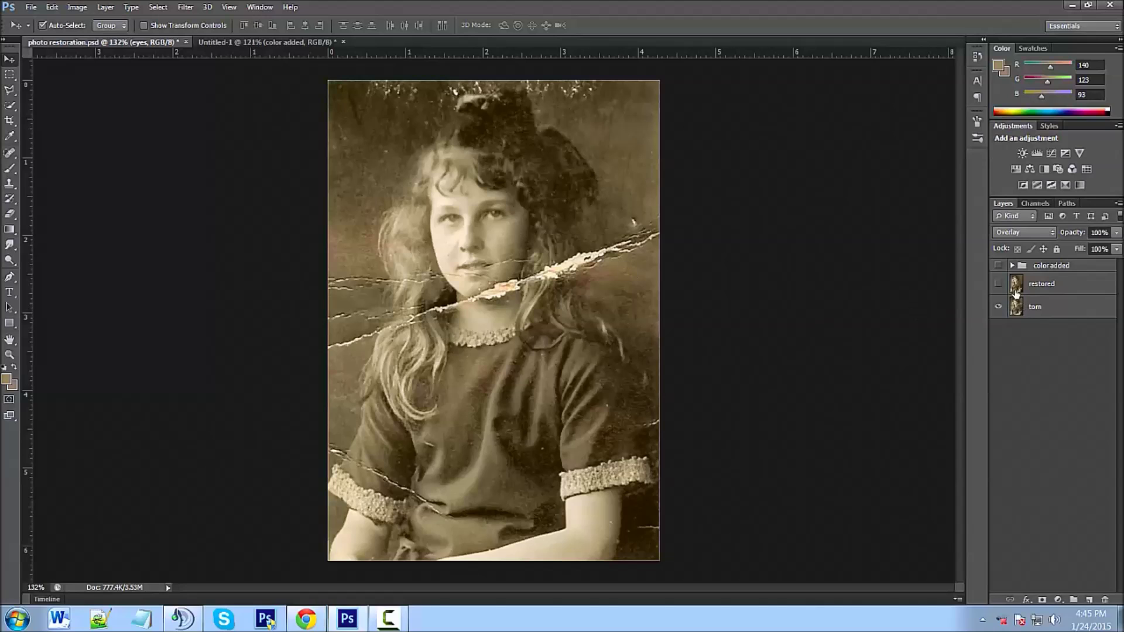
# Show the restored layer, and in the Untitled-1 comparison show the restored and color added versions beside the torn photo.
pyautogui.click(998, 284)
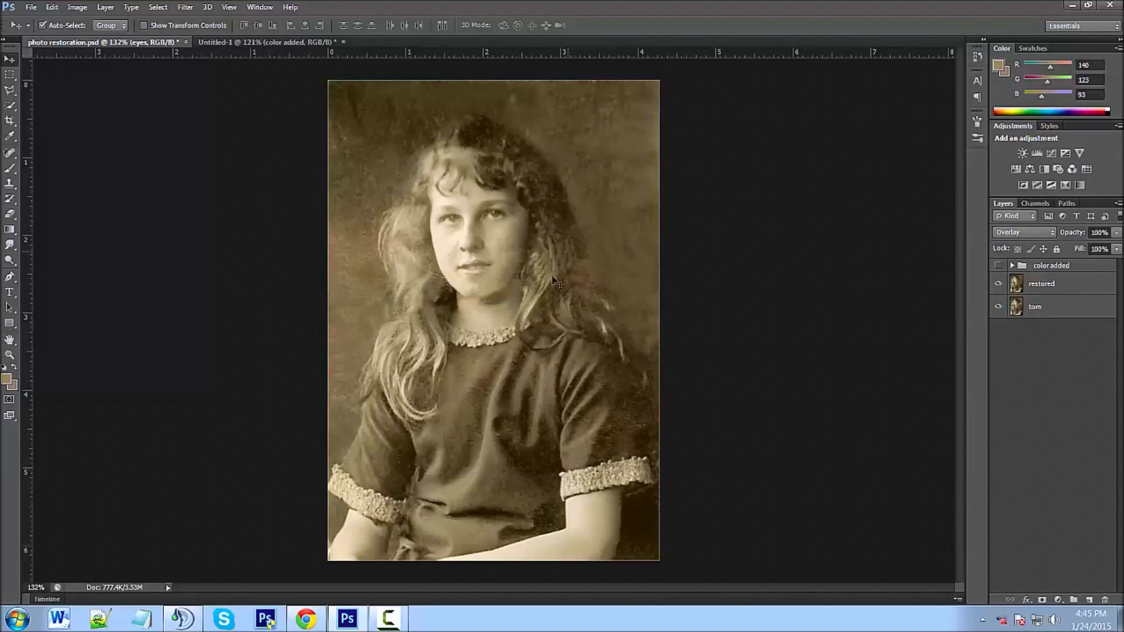
pyautogui.click(261, 44)
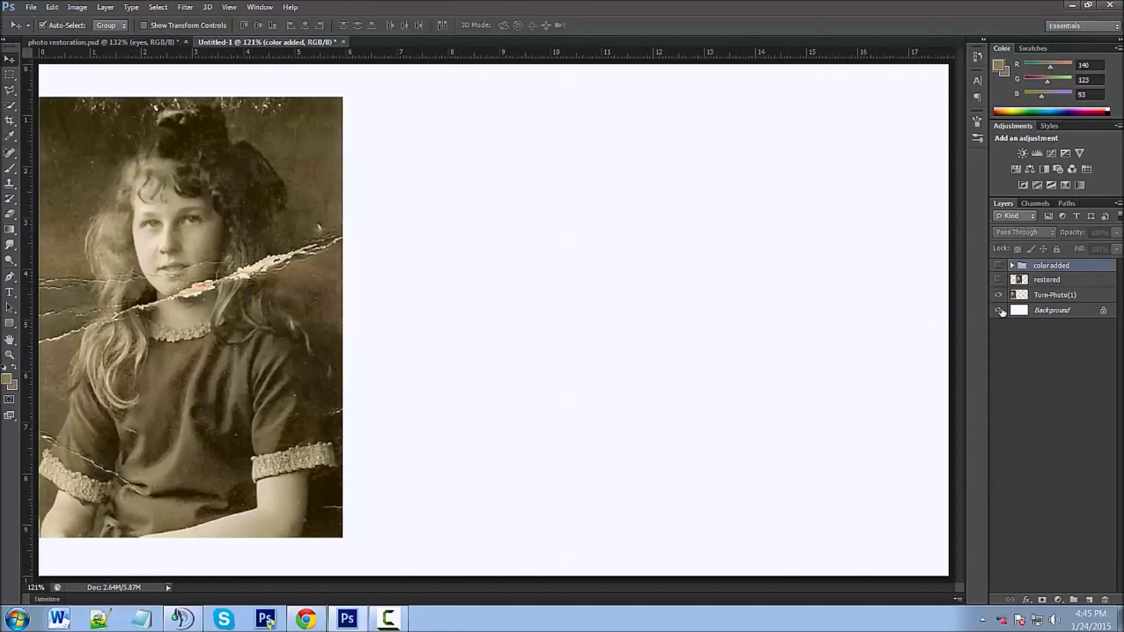
pyautogui.click(999, 280)
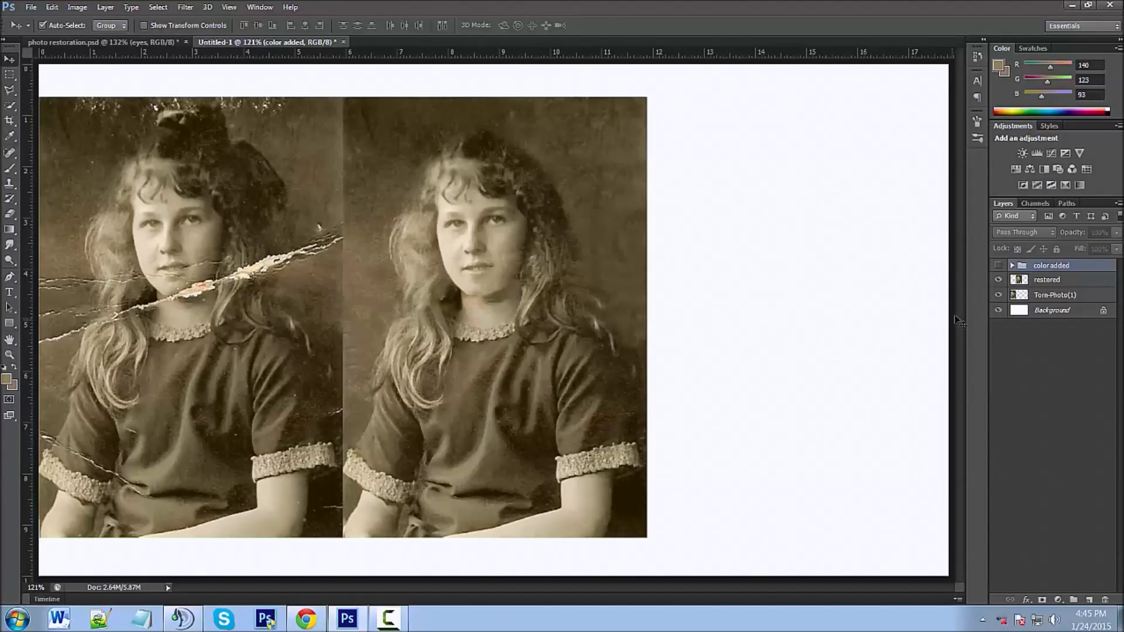
pyautogui.click(998, 266)
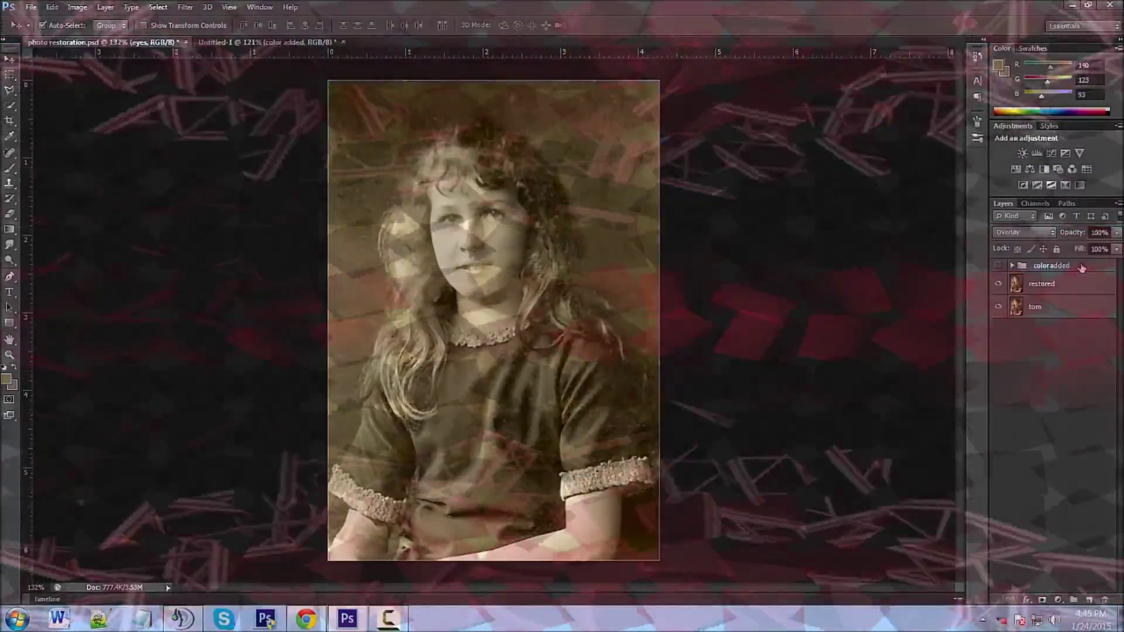
# Delete the color added group and the restored layer in photo restoration.psd, keeping only the torn layer.
pyautogui.click(1082, 267)
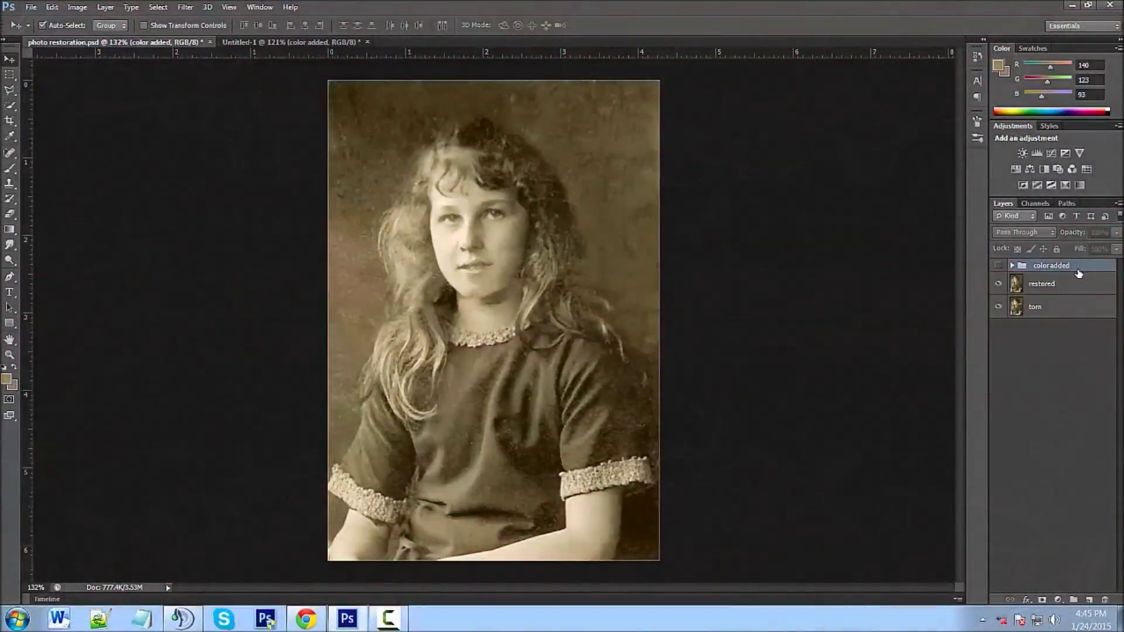
pyautogui.keyDown('shift'); pyautogui.click(1071, 291); pyautogui.keyUp('shift')
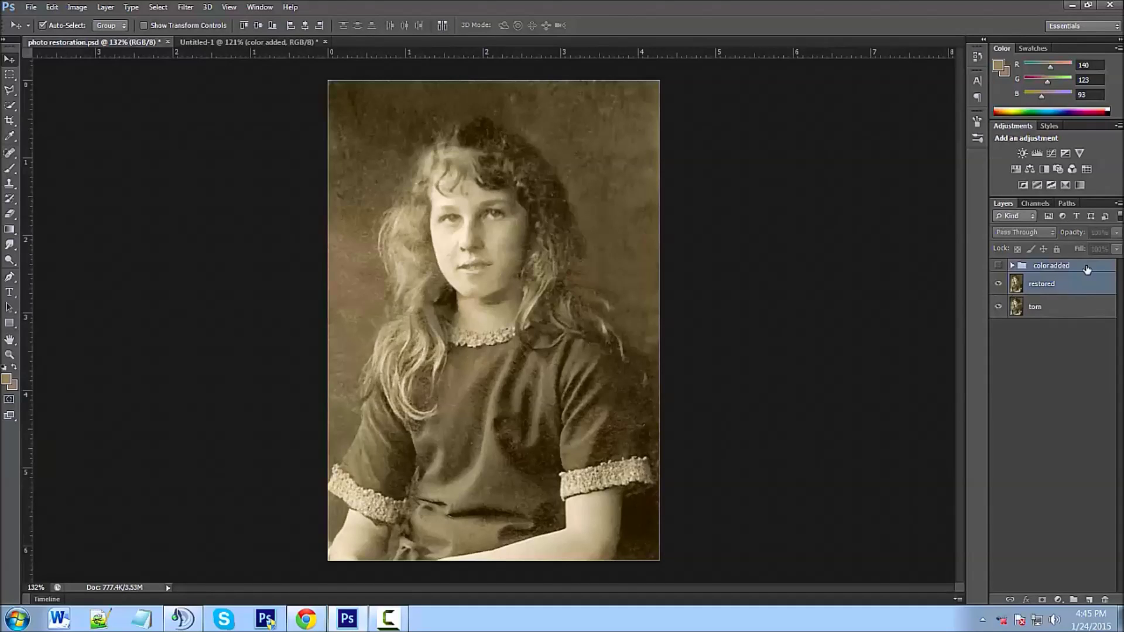
pyautogui.moveTo(1086, 269); pyautogui.dragTo(1105, 600)
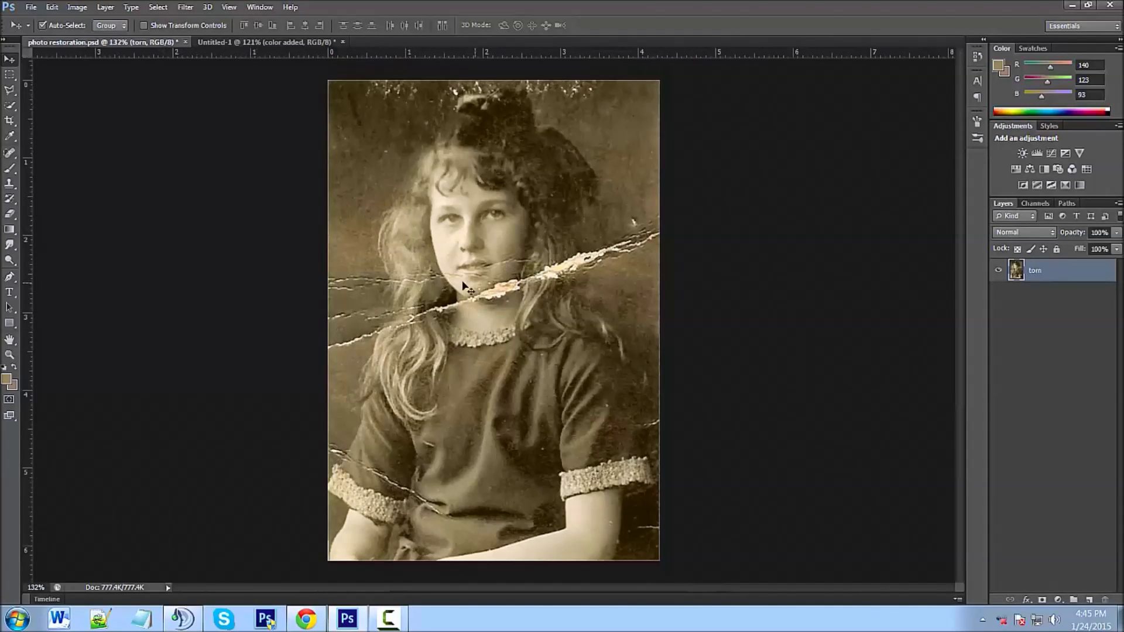
# Heal the isolated white mark in the background above the right end of the large tear with the Spot Healing Brush.
pyautogui.click(8, 155)
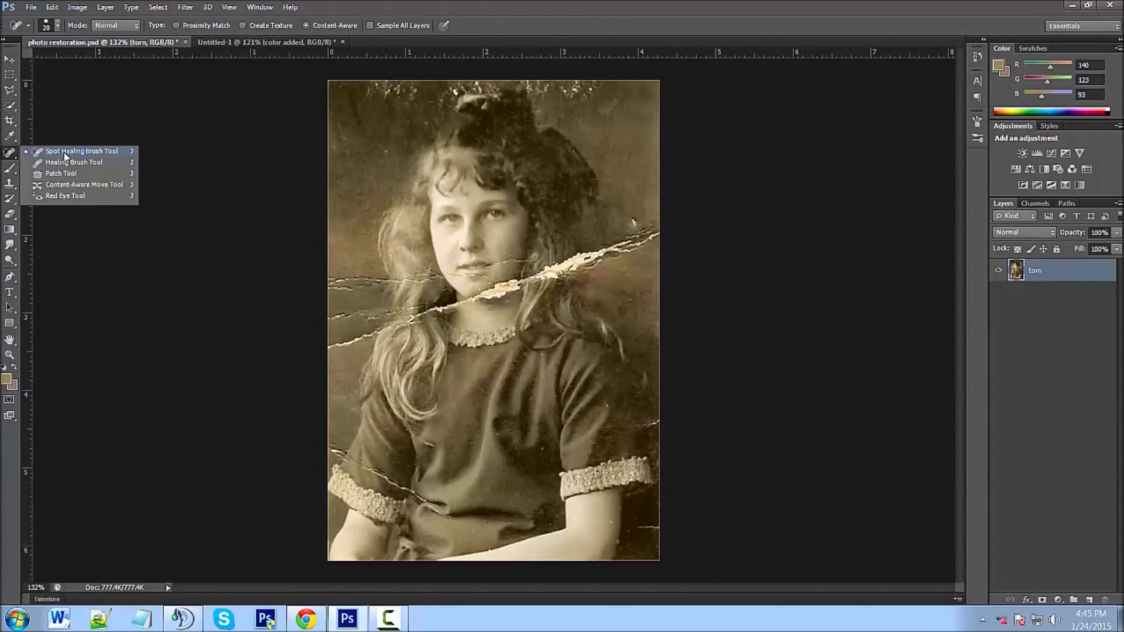
pyautogui.click(13, 186)
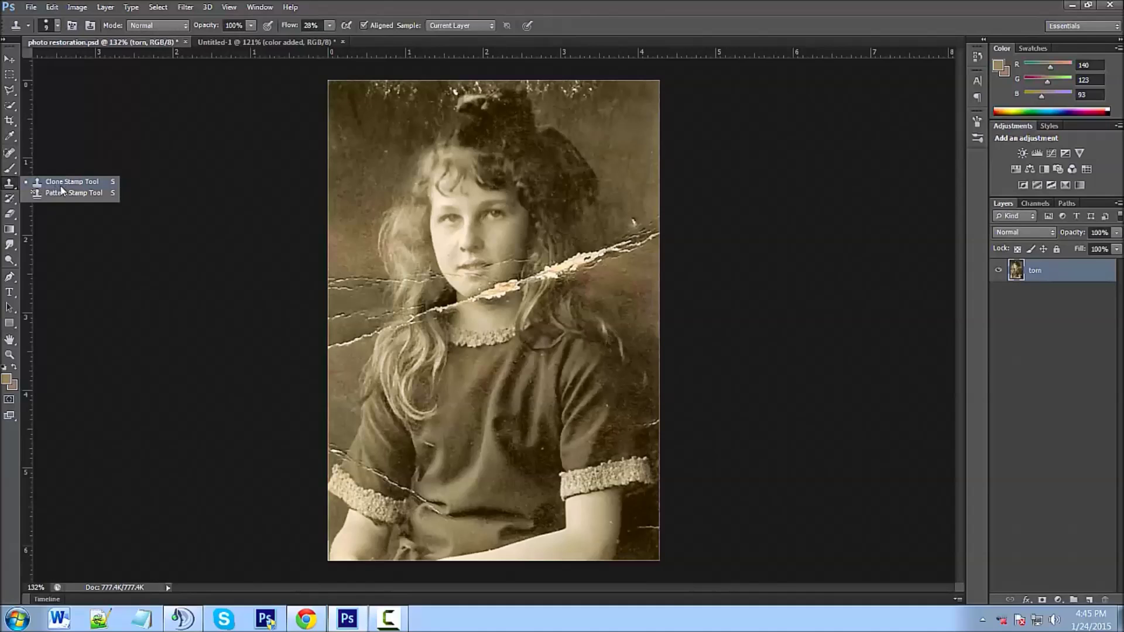
pyautogui.click(10, 153)
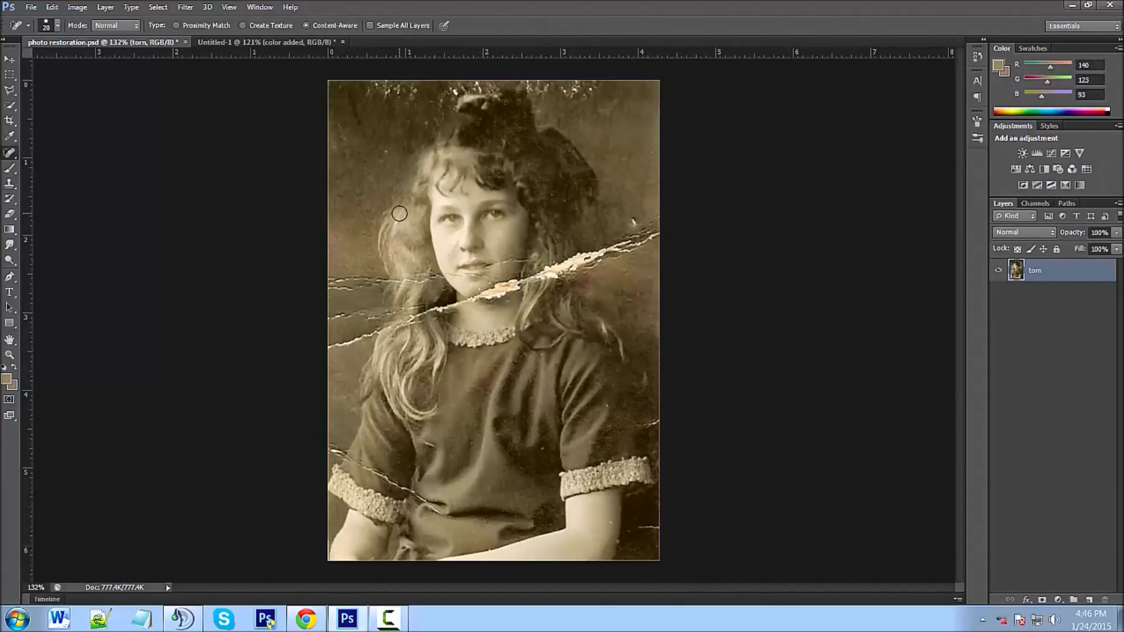
pyautogui.scroll(4, 322, 235)
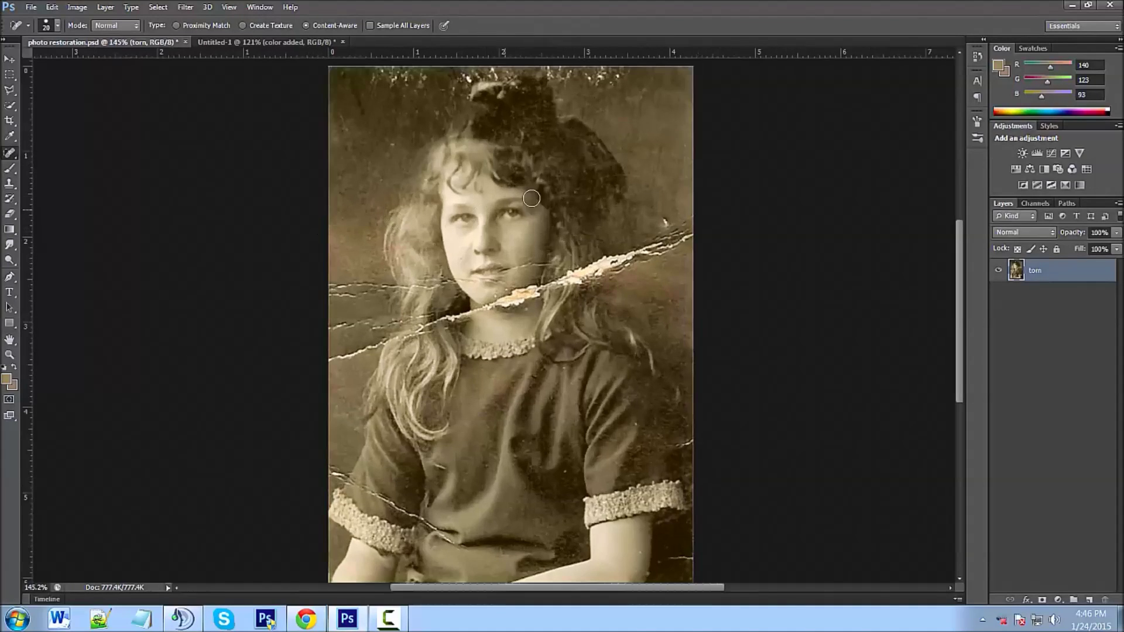
pyautogui.moveTo(409, 149)
pyautogui.mouseDown()
pyautogui.moveTo(386, 146)
pyautogui.moveTo(408, 177)
pyautogui.moveTo(409, 220)
pyautogui.mouseUp()
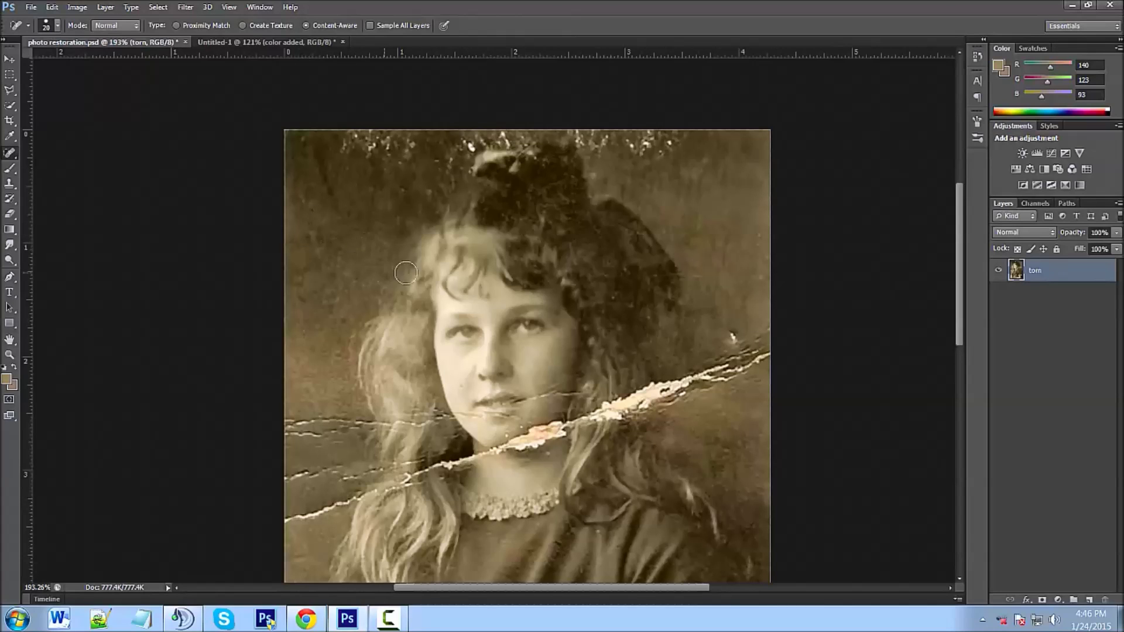
pyautogui.click(729, 335)
# Heal the white specks along the photo's top edge on both sides of the hair bow, undoing the stroke across the bow.
pyautogui.moveTo(336, 138)
pyautogui.mouseDown()
pyautogui.moveTo(426, 136)
pyautogui.moveTo(416, 157)
pyautogui.mouseUp()
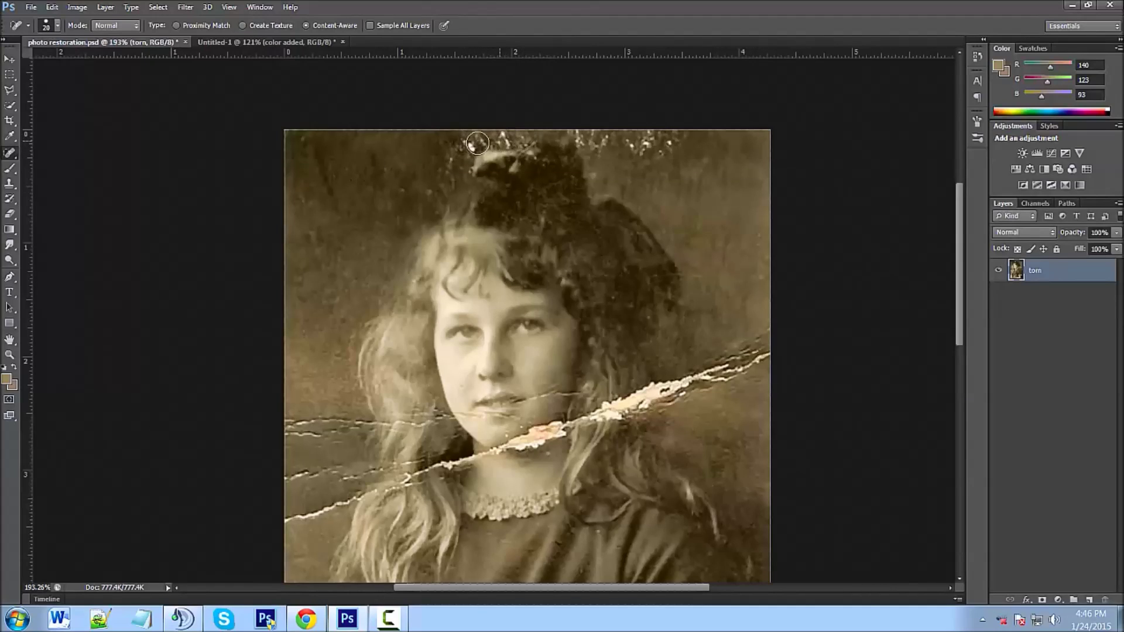
pyautogui.moveTo(423, 144); pyautogui.dragTo(541, 140)
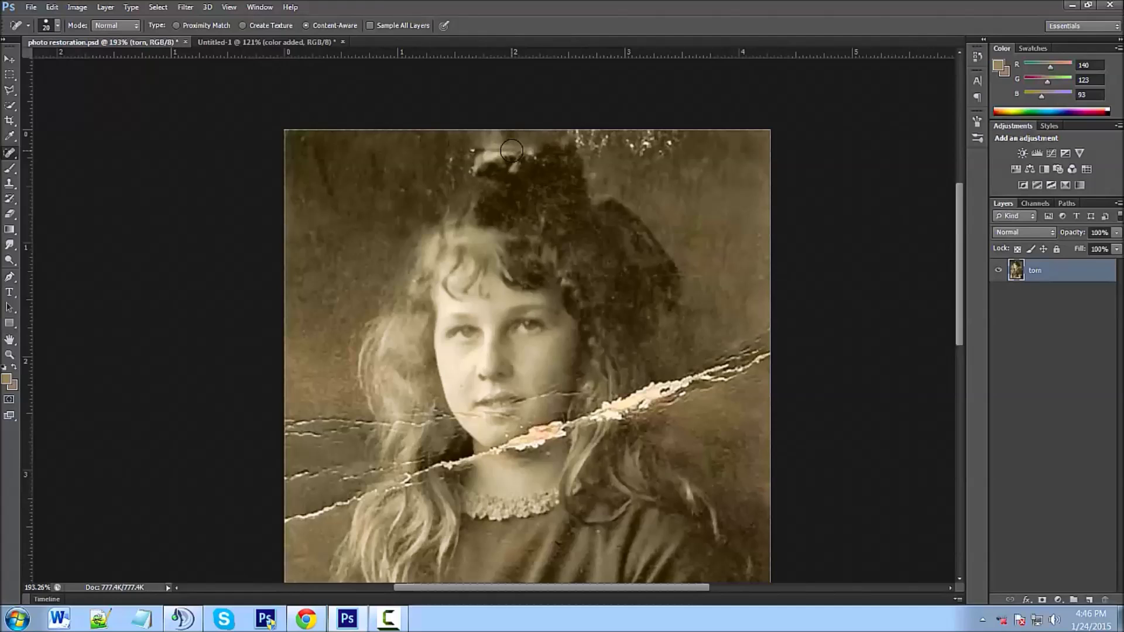
pyautogui.hotkey('ctrl', 'z')
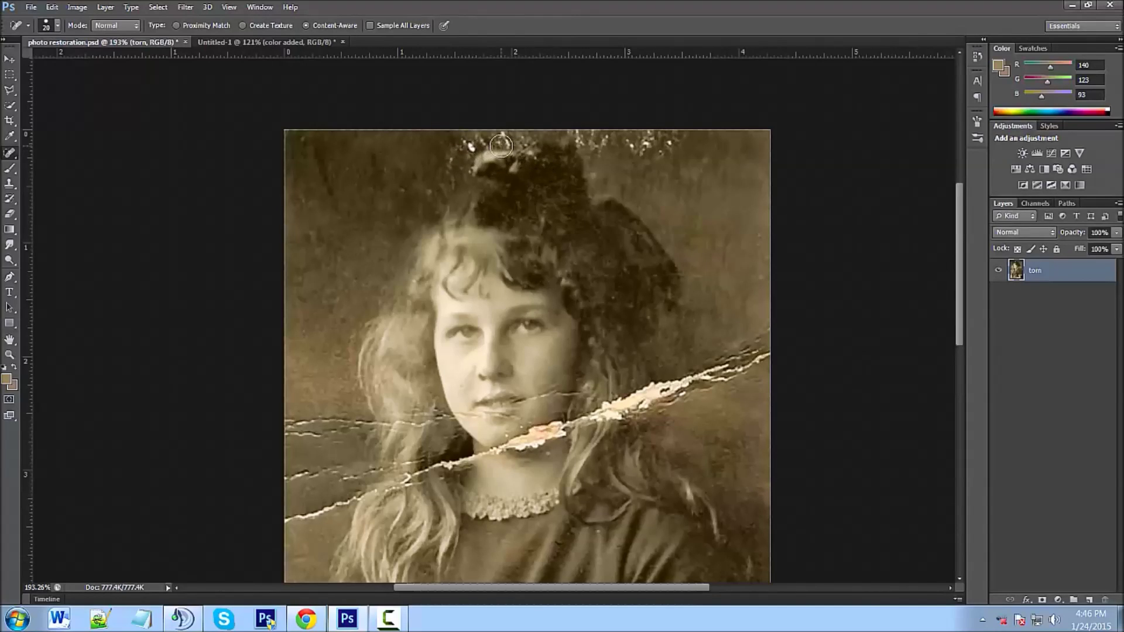
pyautogui.moveTo(694, 142)
pyautogui.mouseDown()
pyautogui.moveTo(611, 141)
pyautogui.moveTo(620, 154)
pyautogui.moveTo(603, 123)
pyautogui.moveTo(593, 128)
pyautogui.mouseUp()
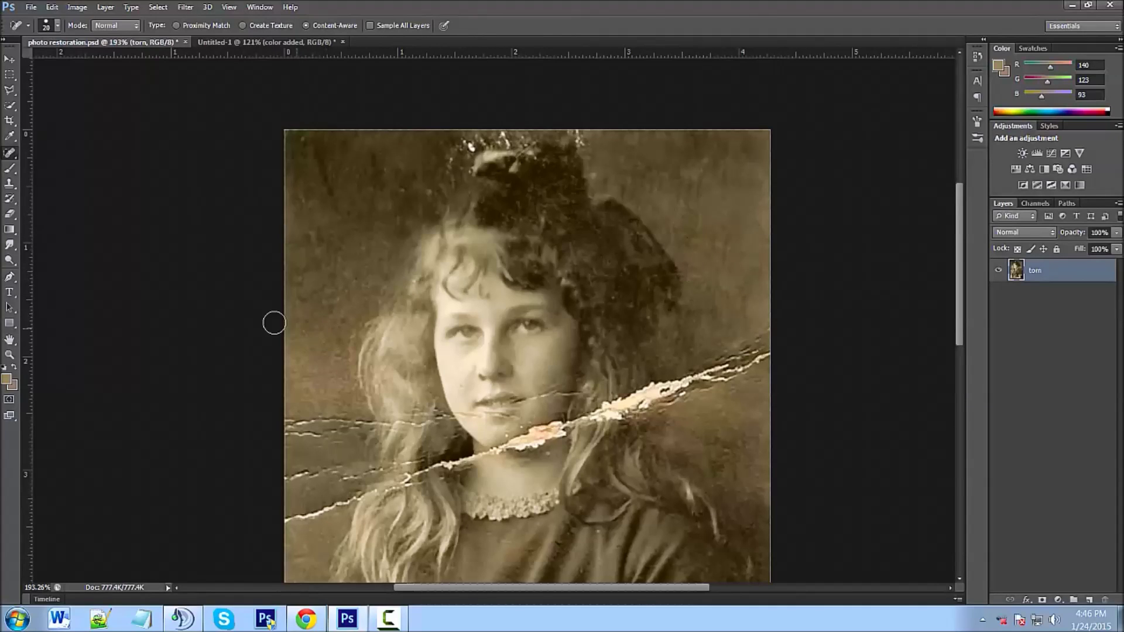
# Heal the specks on the dress and forearm and the small cracks in the lower-right background.
pyautogui.scroll(-3, 396, 371)
pyautogui.scroll(1, 467, 367)
pyautogui.scroll(2, 466, 367)
pyautogui.moveTo(458, 399); pyautogui.dragTo(477, 205)
pyautogui.moveTo(484, 404); pyautogui.dragTo(490, 317)
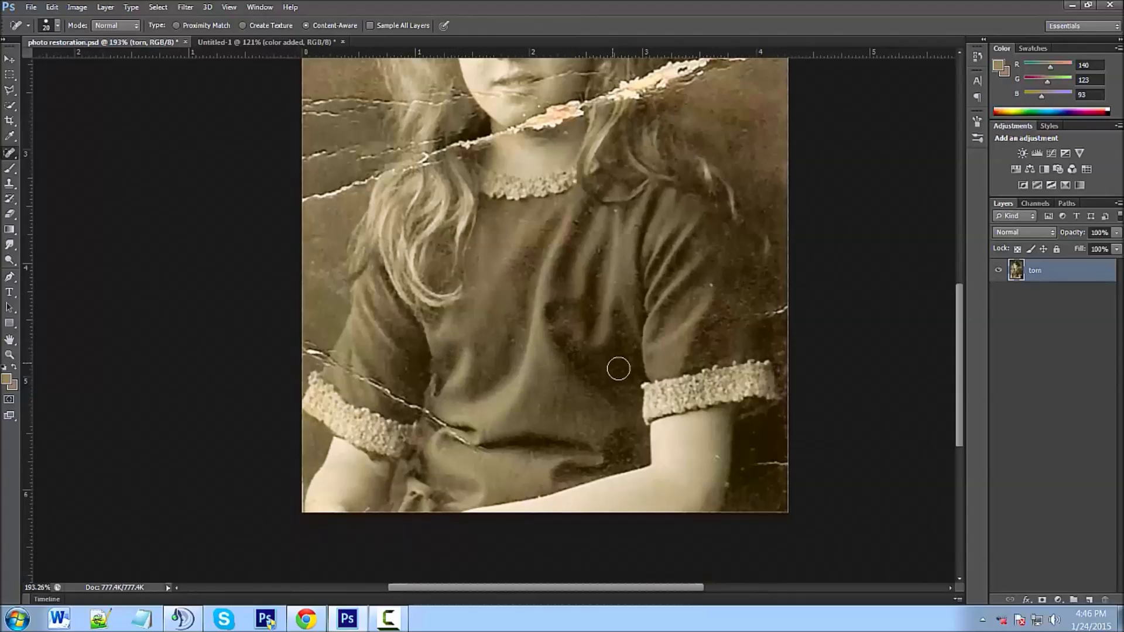
pyautogui.click(711, 288)
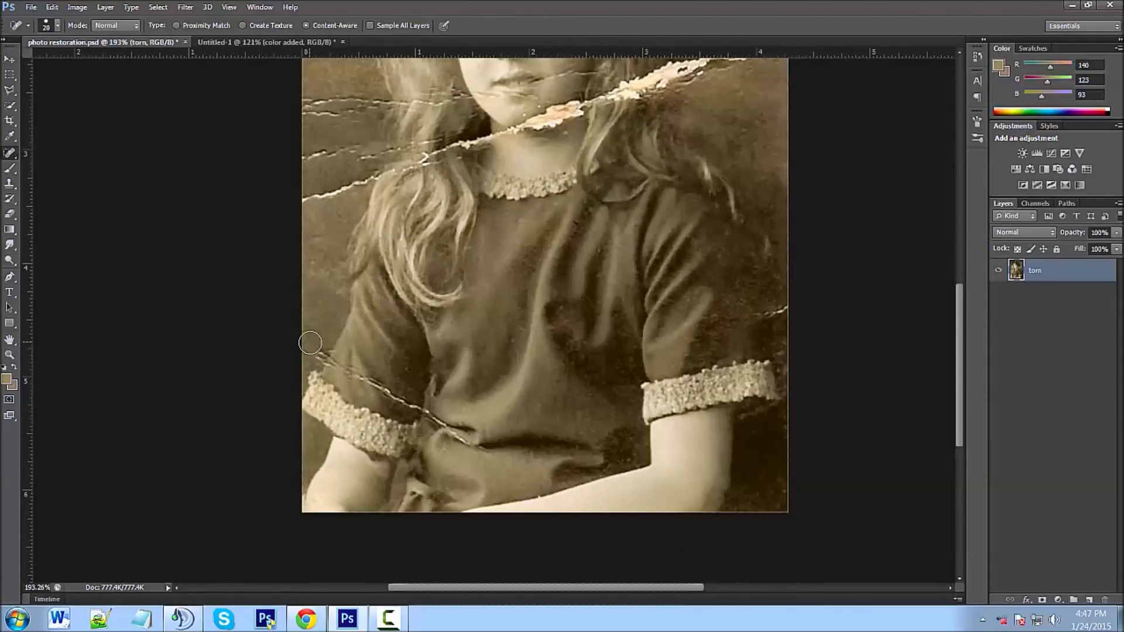
# Heal the crack ends in the background at both photo edges above the sleeve cuffs.
pyautogui.moveTo(305, 348); pyautogui.dragTo(323, 359)
pyautogui.press('space')
pyautogui.moveTo(427, 225)
pyautogui.mouseDown()
pyautogui.moveTo(438, 377)
pyautogui.moveTo(343, 310)
pyautogui.mouseUp()
pyautogui.press('space')
pyautogui.moveTo(569, 357); pyautogui.dragTo(506, 349)
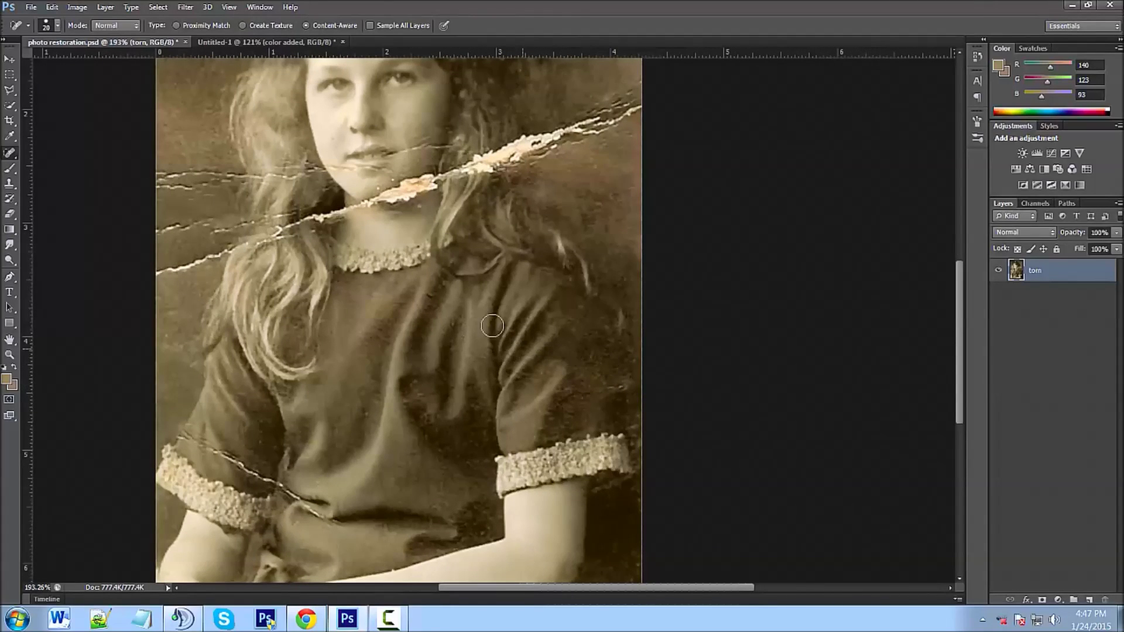
# Heal the small specks on the lower front of the dress.
pyautogui.moveTo(381, 305); pyautogui.dragTo(439, 421)
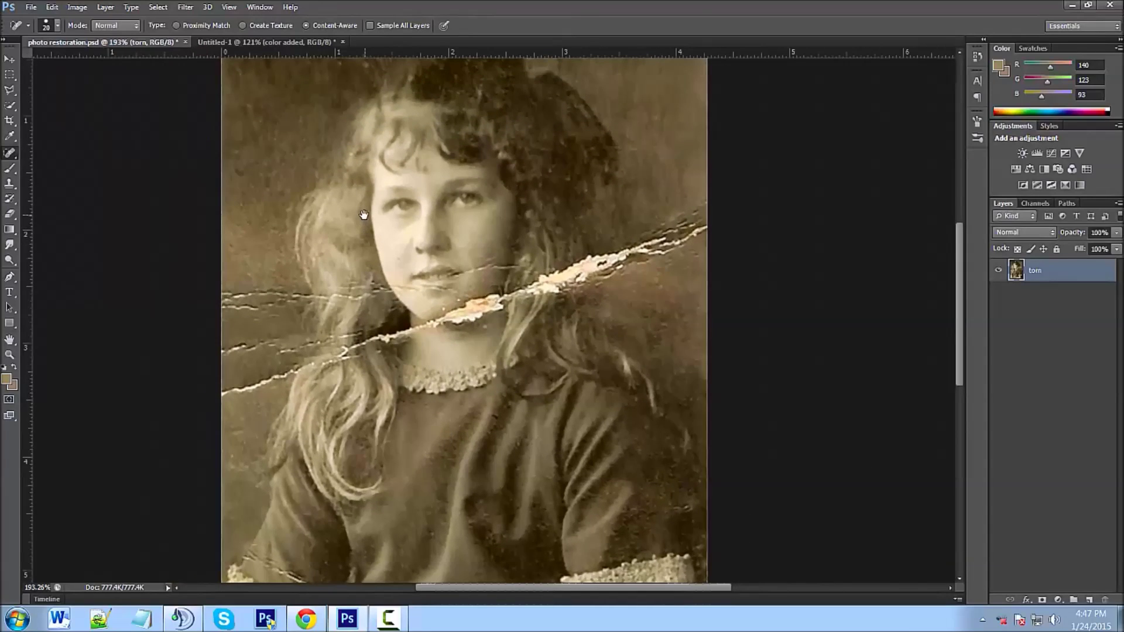
pyautogui.moveTo(346, 231); pyautogui.dragTo(364, 204)
pyautogui.moveTo(400, 404); pyautogui.dragTo(420, 317)
pyautogui.hotkey('ctrl', 'r')
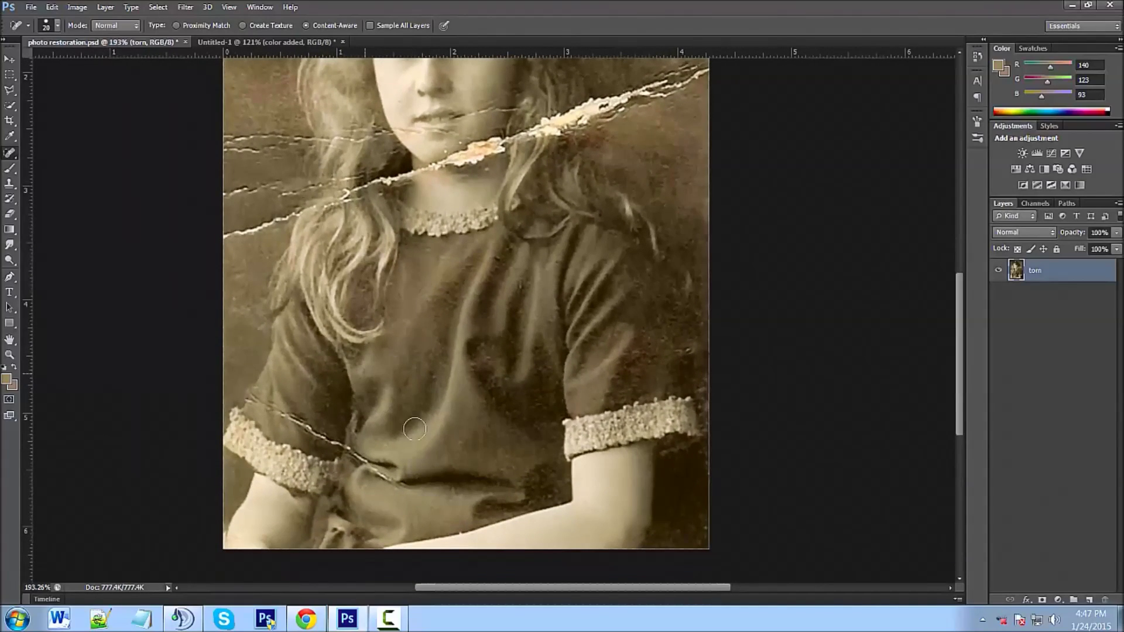
pyautogui.click(459, 502)
pyautogui.moveTo(472, 495); pyautogui.dragTo(446, 425)
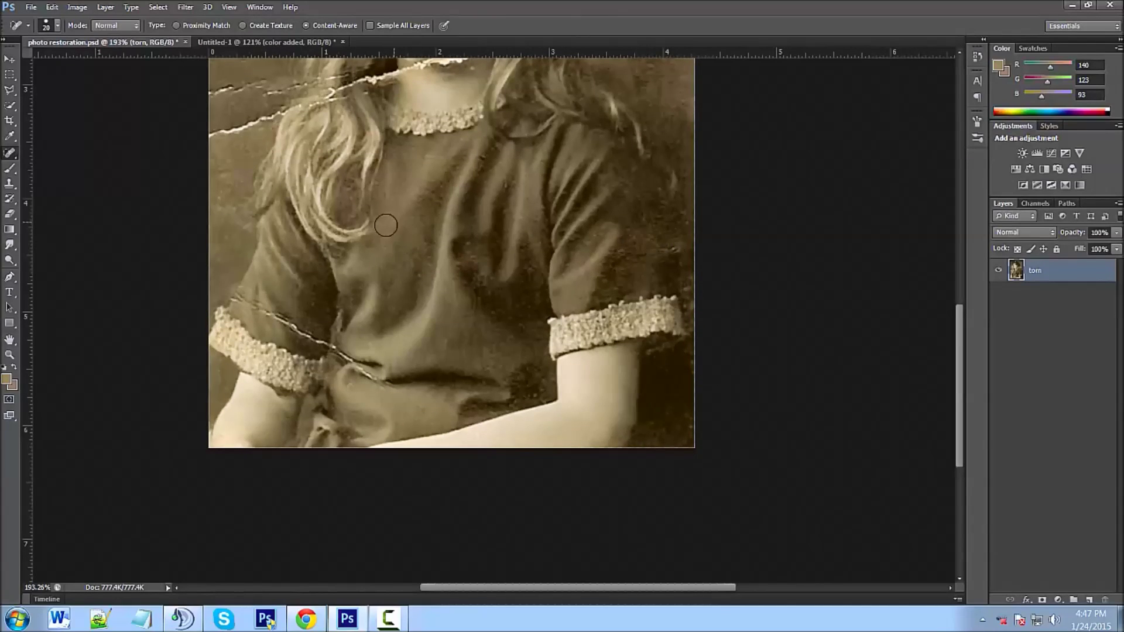
# Heal the remaining small specks in the upper background on both sides of the girl's hair.
pyautogui.moveTo(378, 215); pyautogui.dragTo(436, 360)
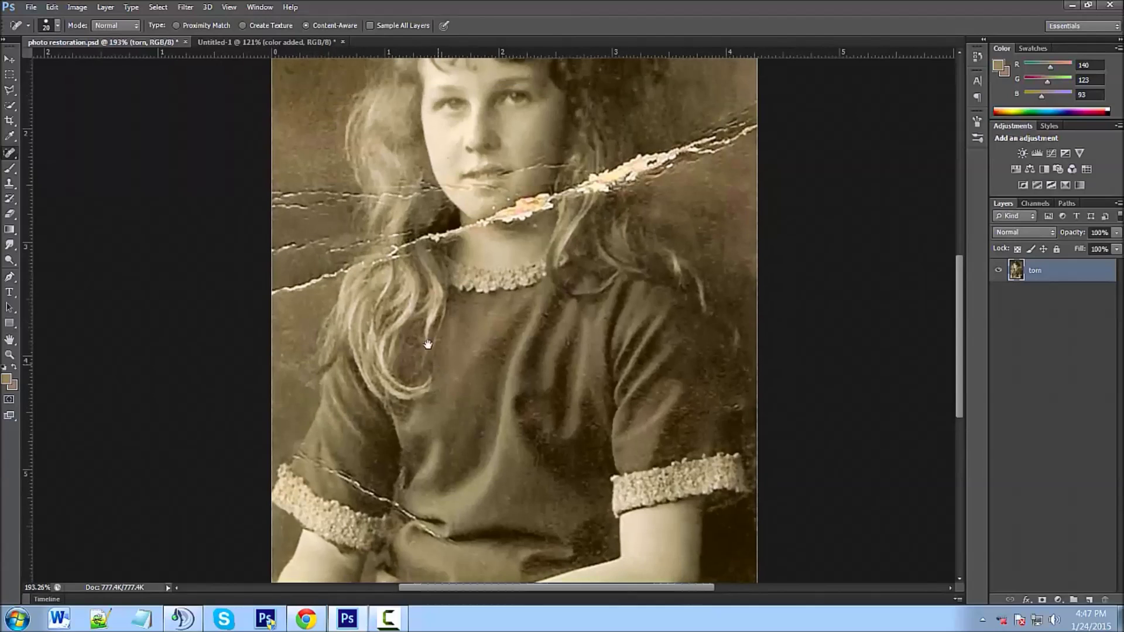
pyautogui.moveTo(379, 177); pyautogui.dragTo(373, 333)
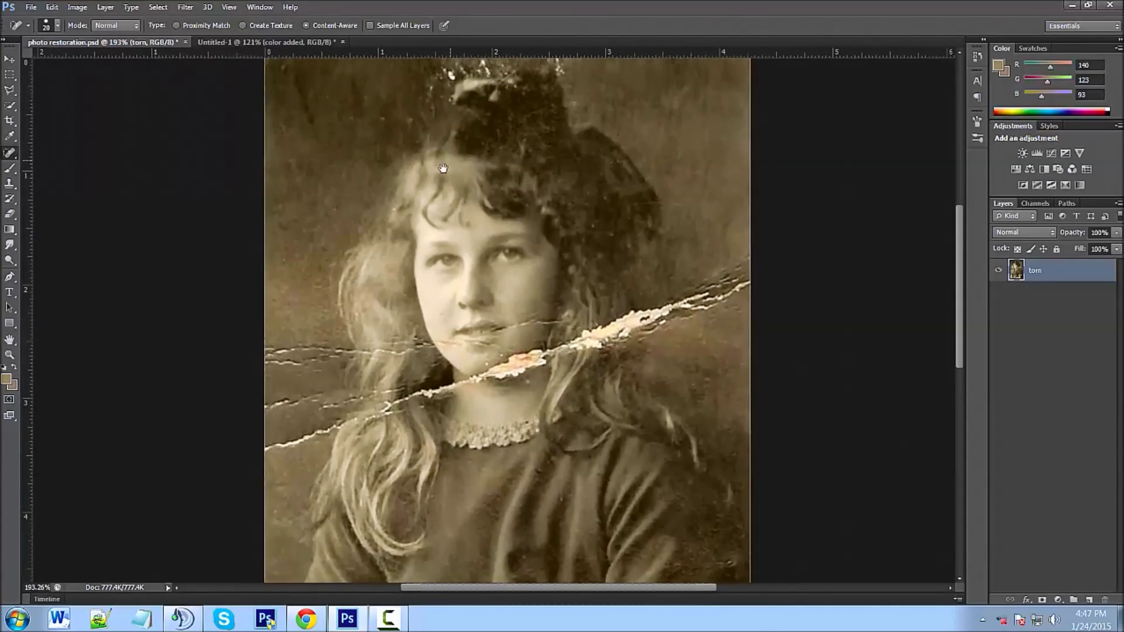
pyautogui.moveTo(447, 163); pyautogui.dragTo(407, 263)
pyautogui.click(367, 218)
pyautogui.click(248, 172)
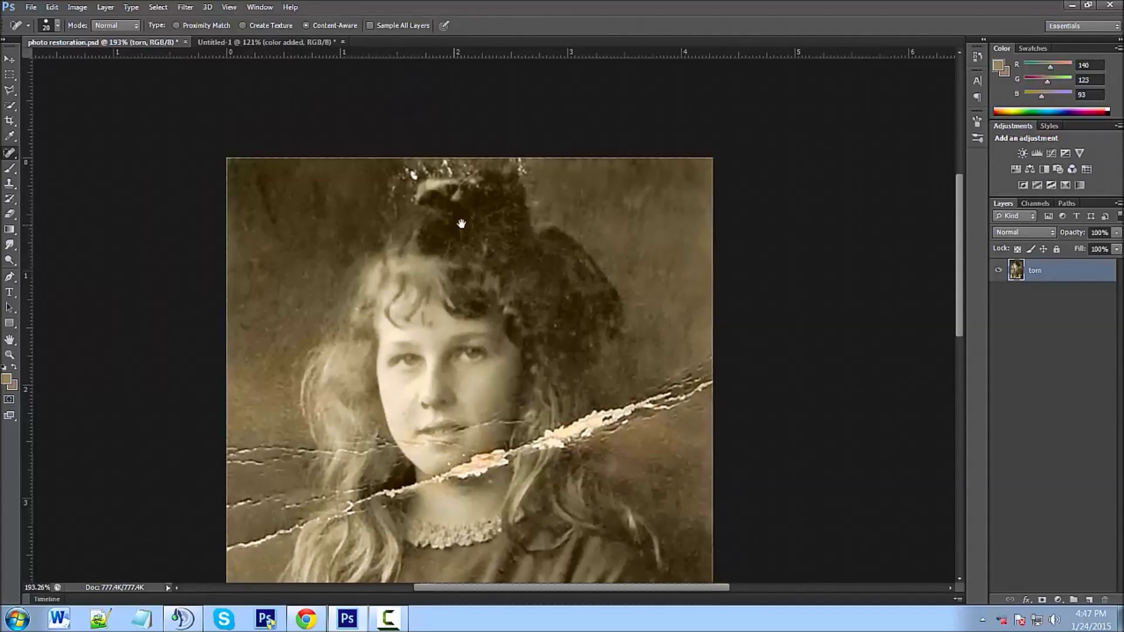
pyautogui.click(543, 205)
pyautogui.moveTo(439, 254)
pyautogui.mouseDown()
pyautogui.moveTo(427, 252)
pyautogui.moveTo(431, 220)
pyautogui.mouseUp()
pyautogui.moveTo(416, 363); pyautogui.dragTo(502, 341)
pyautogui.moveTo(490, 190); pyautogui.dragTo(437, 267)
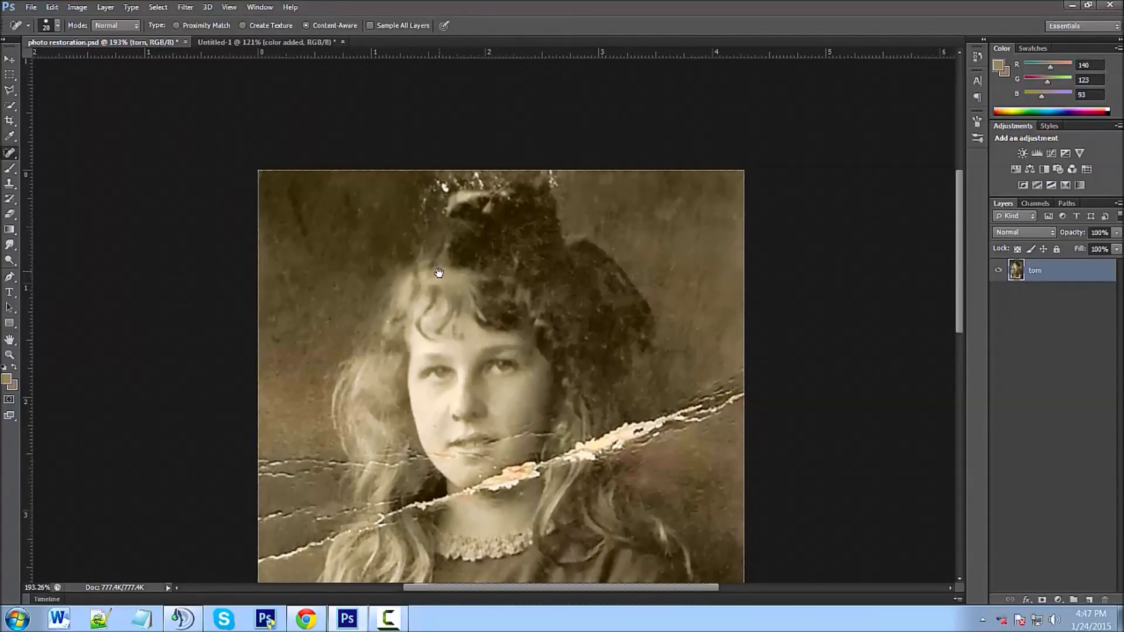
pyautogui.moveTo(437, 429); pyautogui.dragTo(475, 254)
pyautogui.moveTo(459, 408); pyautogui.dragTo(470, 328)
pyautogui.moveTo(410, 386); pyautogui.dragTo(444, 371)
pyautogui.moveTo(441, 280); pyautogui.dragTo(411, 333)
pyautogui.moveTo(412, 252); pyautogui.dragTo(414, 268)
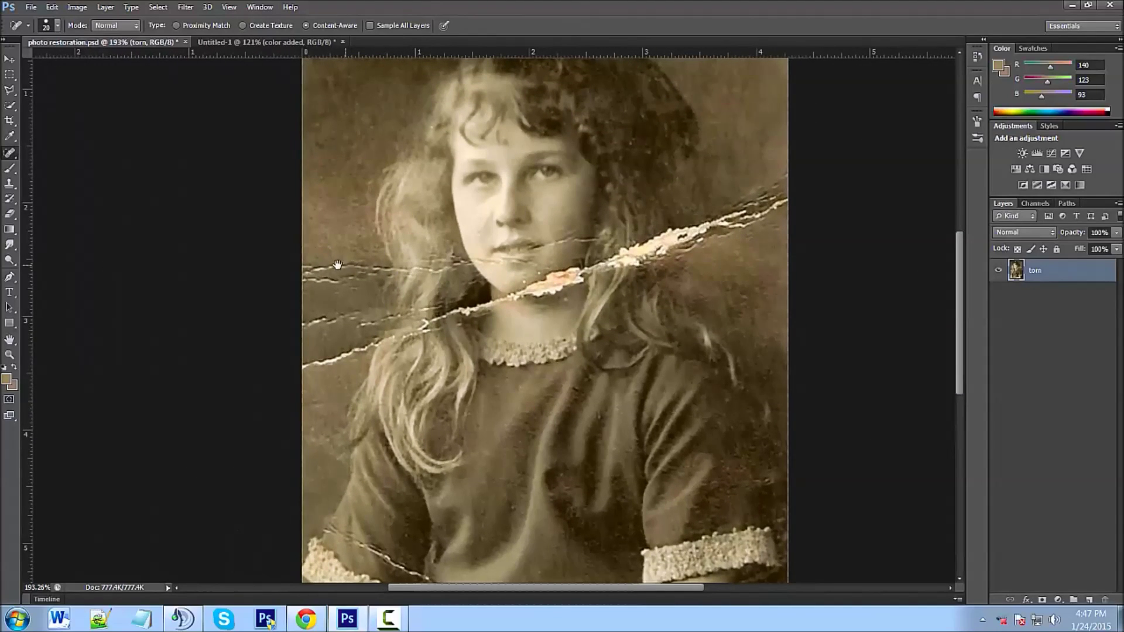
# Try healing the tears across the background left of the hair with the Spot Healing Brush.
pyautogui.moveTo(320, 269)
pyautogui.mouseDown()
pyautogui.moveTo(309, 266)
pyautogui.moveTo(369, 266)
pyautogui.mouseUp()
pyautogui.moveTo(310, 281); pyautogui.dragTo(359, 281)
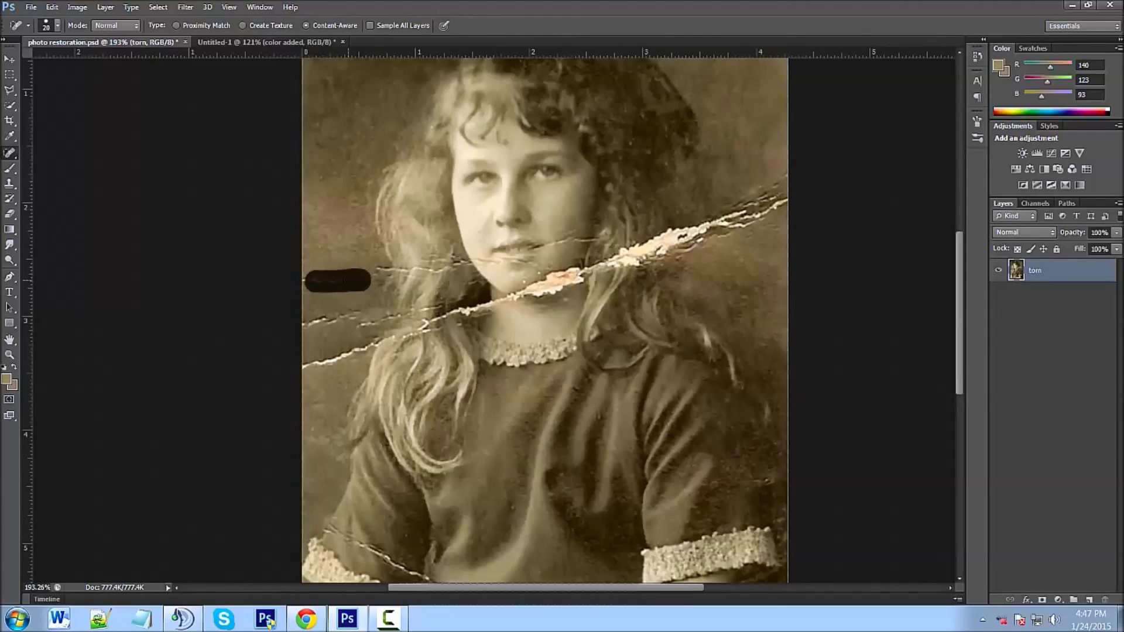
pyautogui.click(308, 283)
pyautogui.moveTo(306, 316); pyautogui.dragTo(378, 316)
pyautogui.moveTo(304, 350); pyautogui.dragTo(379, 333)
pyautogui.scroll(-2, 386, 340)
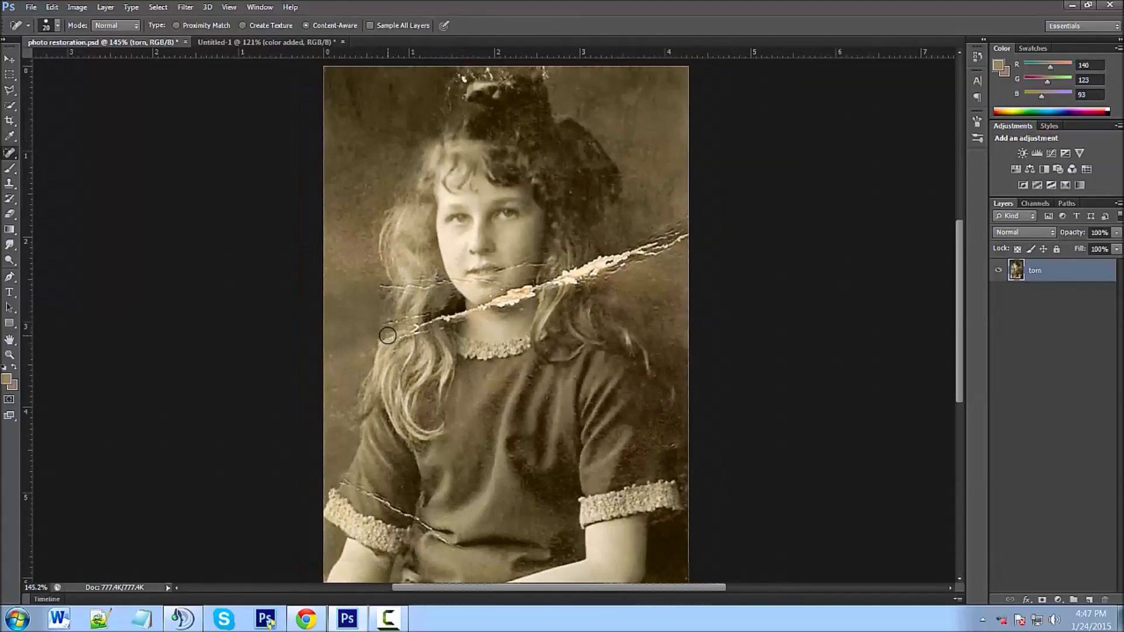
pyautogui.scroll(-1, 387, 335)
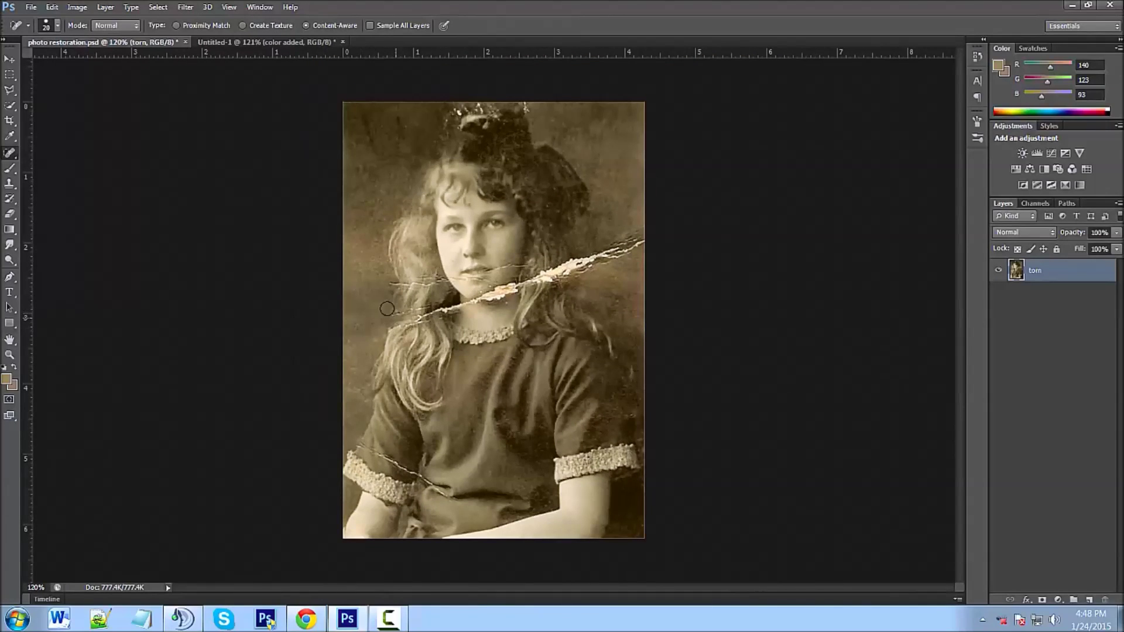
pyautogui.scroll(3, 395, 325)
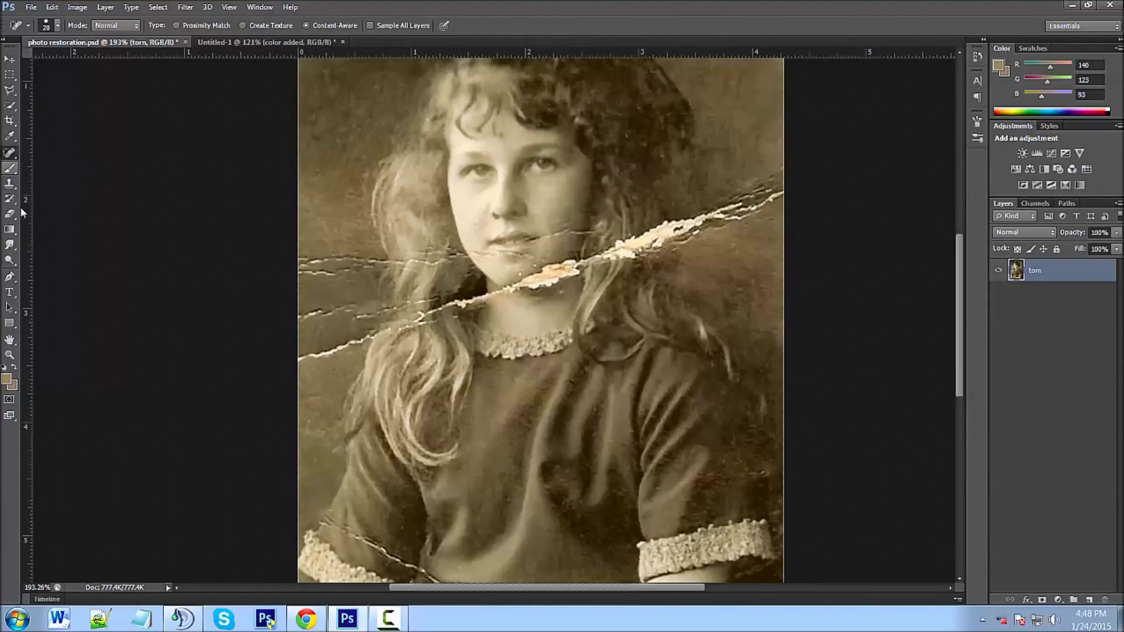
# Clone clean background over the upper tear at the photo's left edge, using the Clone Stamp at size 25.
pyautogui.click(10, 184)
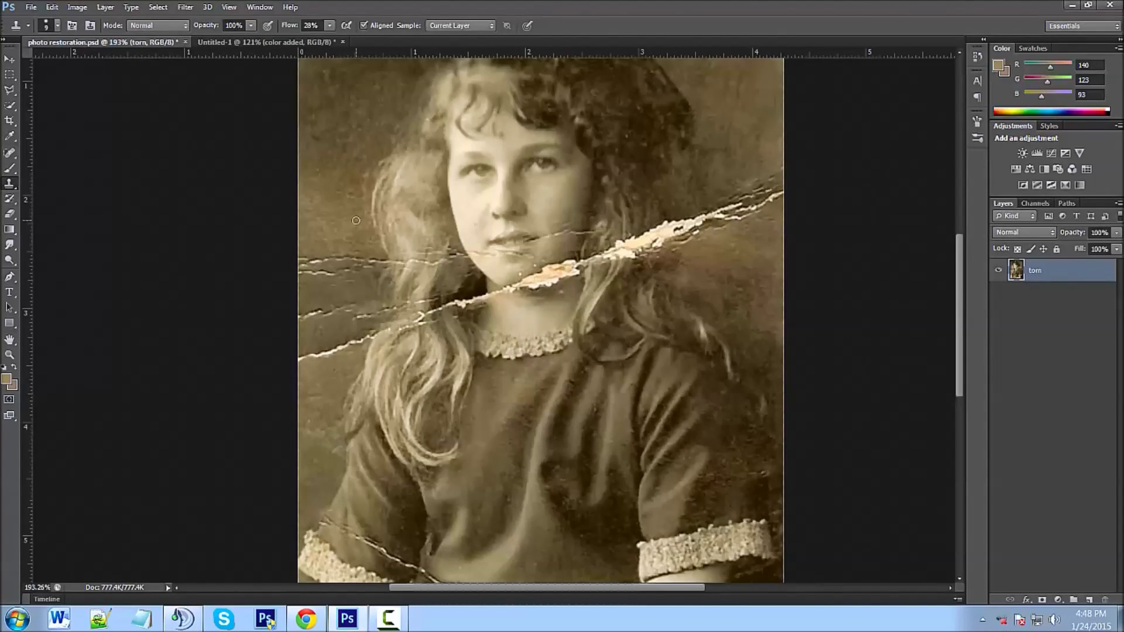
pyautogui.press(']')
pyautogui.press(']')
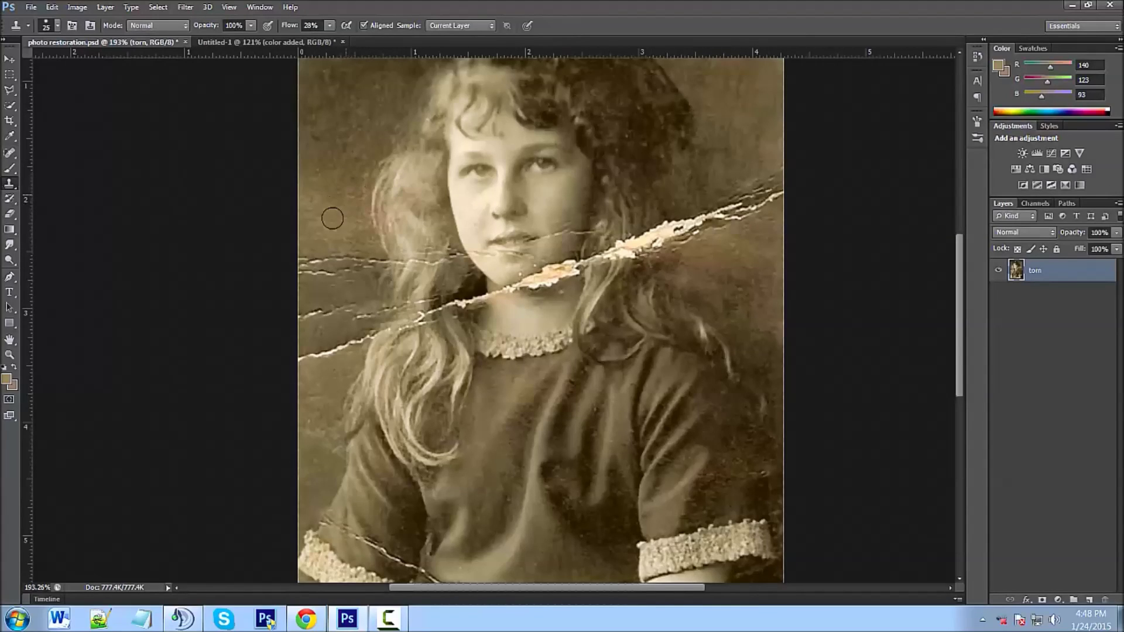
pyautogui.scroll(-1, 357, 166)
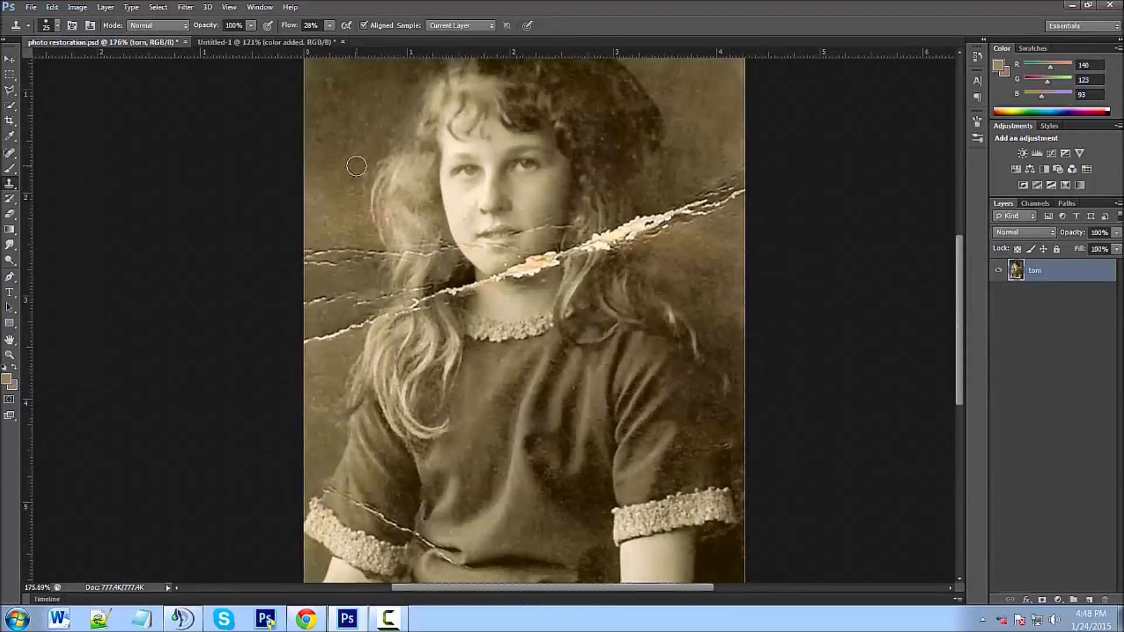
pyautogui.scroll(-1, 356, 166)
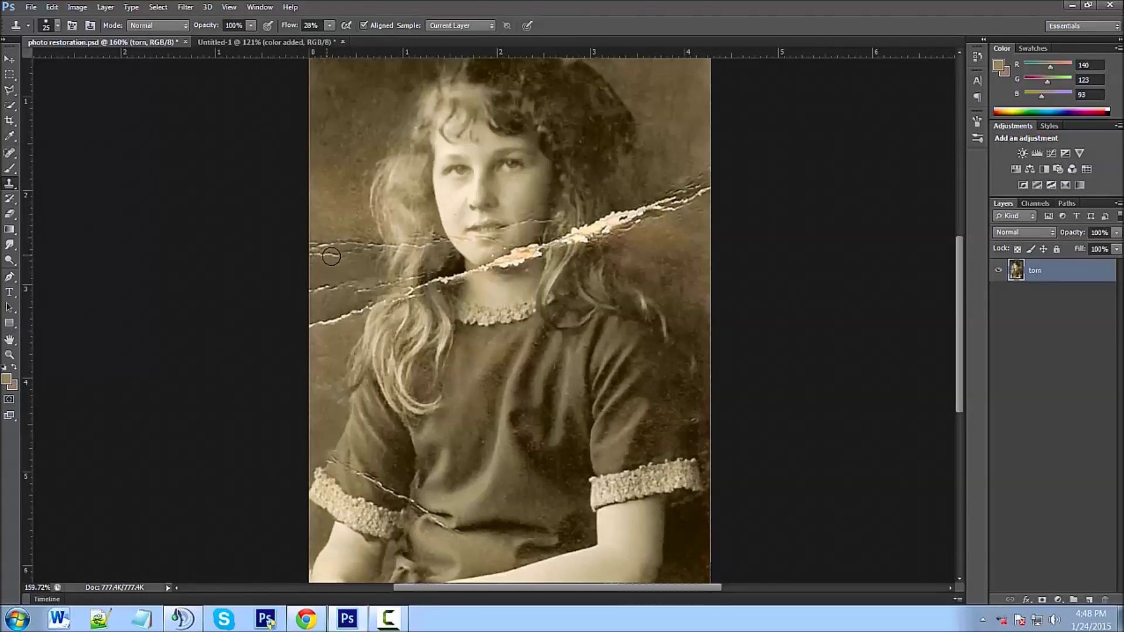
pyautogui.scroll(3, 359, 240)
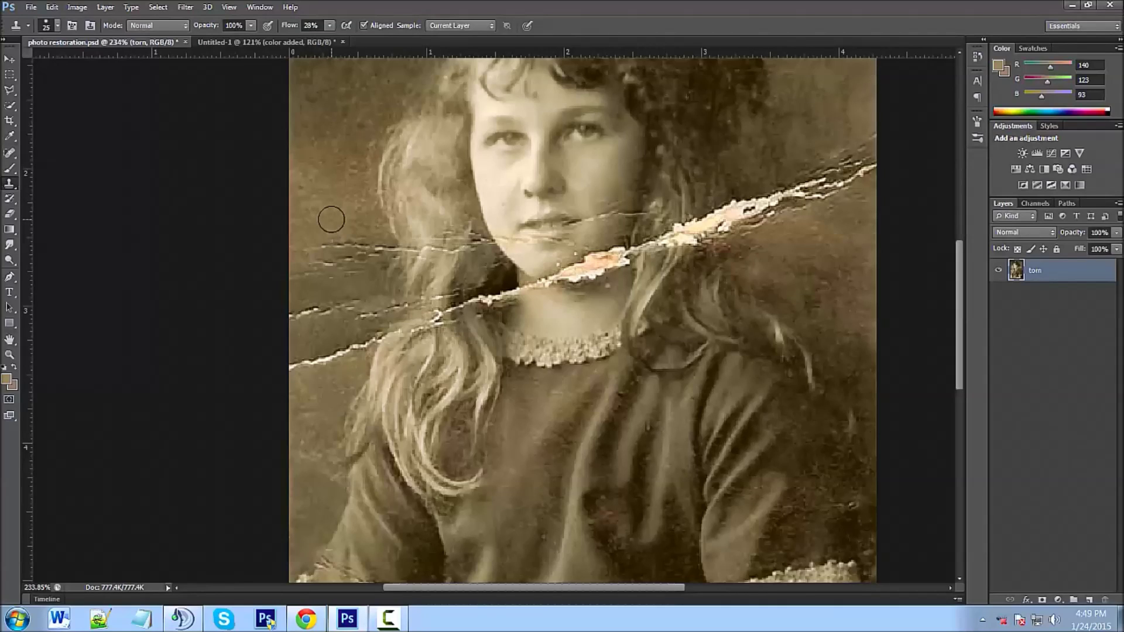
pyautogui.keyDown('alt'); pyautogui.click(332, 209); pyautogui.keyUp('alt')
pyautogui.moveTo(325, 235)
pyautogui.mouseDown()
pyautogui.moveTo(323, 269)
pyautogui.moveTo(335, 247)
pyautogui.moveTo(336, 267)
pyautogui.moveTo(342, 225)
pyautogui.moveTo(325, 245)
pyautogui.moveTo(331, 270)
pyautogui.moveTo(338, 251)
pyautogui.moveTo(360, 251)
pyautogui.moveTo(327, 250)
pyautogui.mouseUp()
pyautogui.keyDown('alt'); pyautogui.click(502, 176); pyautogui.keyUp('alt')
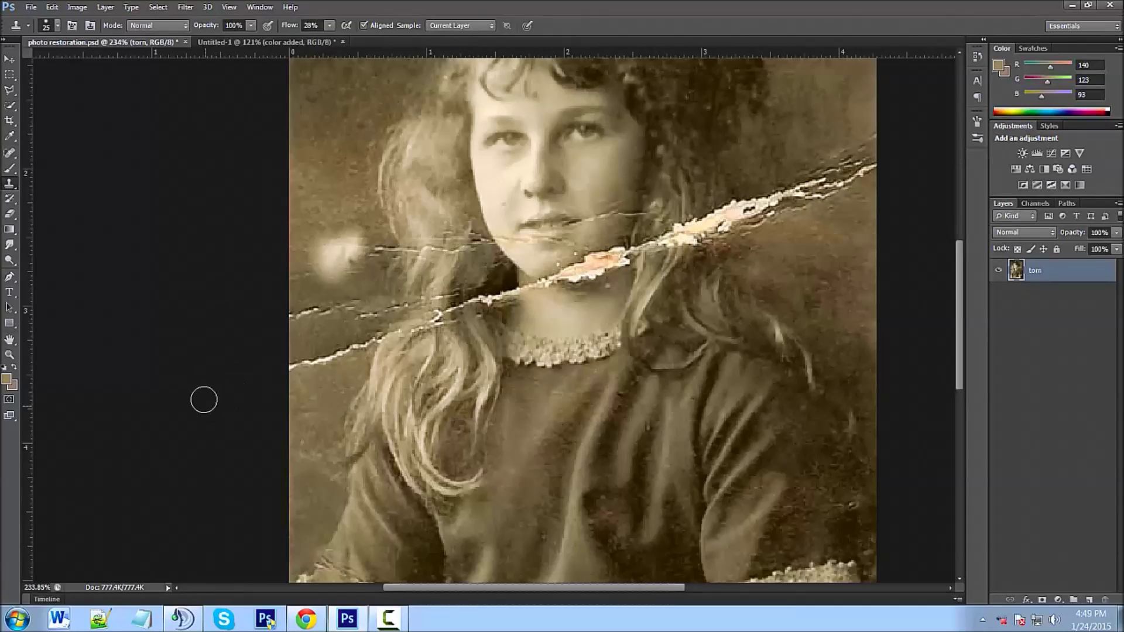
pyautogui.hotkey('ctrl', 'z')
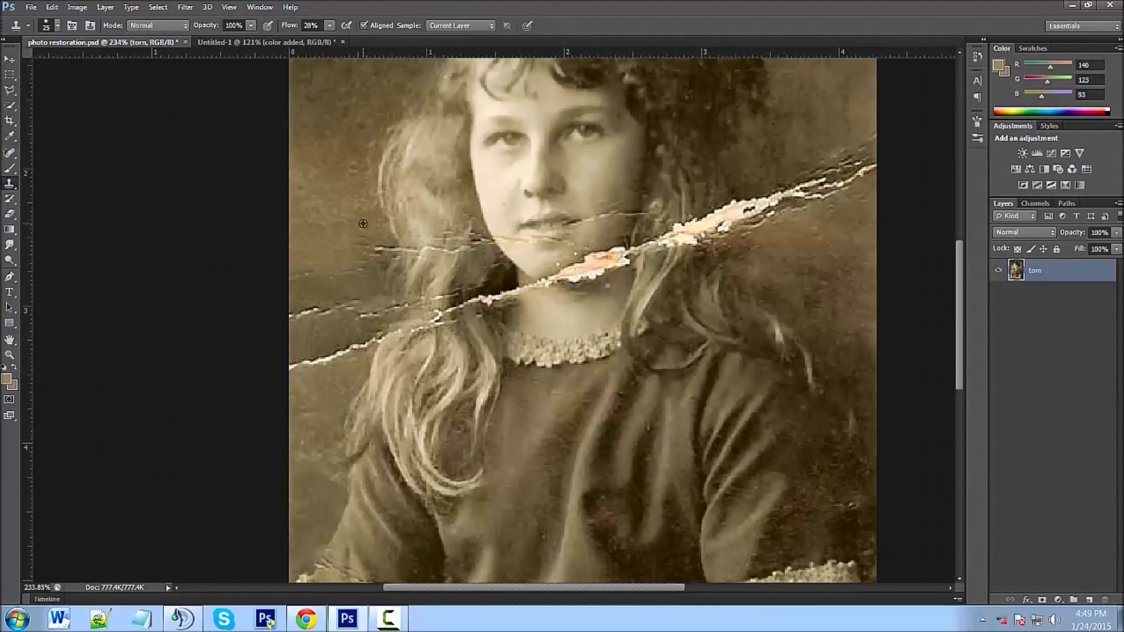
# Raise the Clone Stamp flow to 76% and cover the middle tear in the background left of the hair.
pyautogui.click(382, 249)
pyautogui.moveTo(291, 31); pyautogui.dragTo(316, 31)
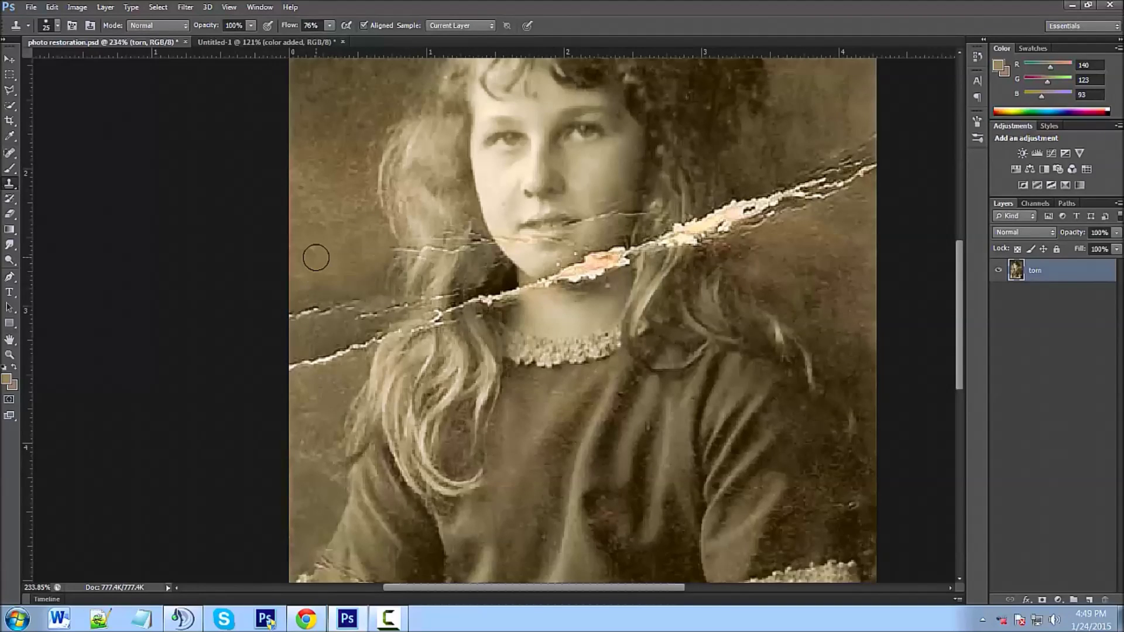
pyautogui.scroll(-2, 318, 256)
pyautogui.scroll(3, 318, 256)
pyautogui.scroll(-2, 319, 256)
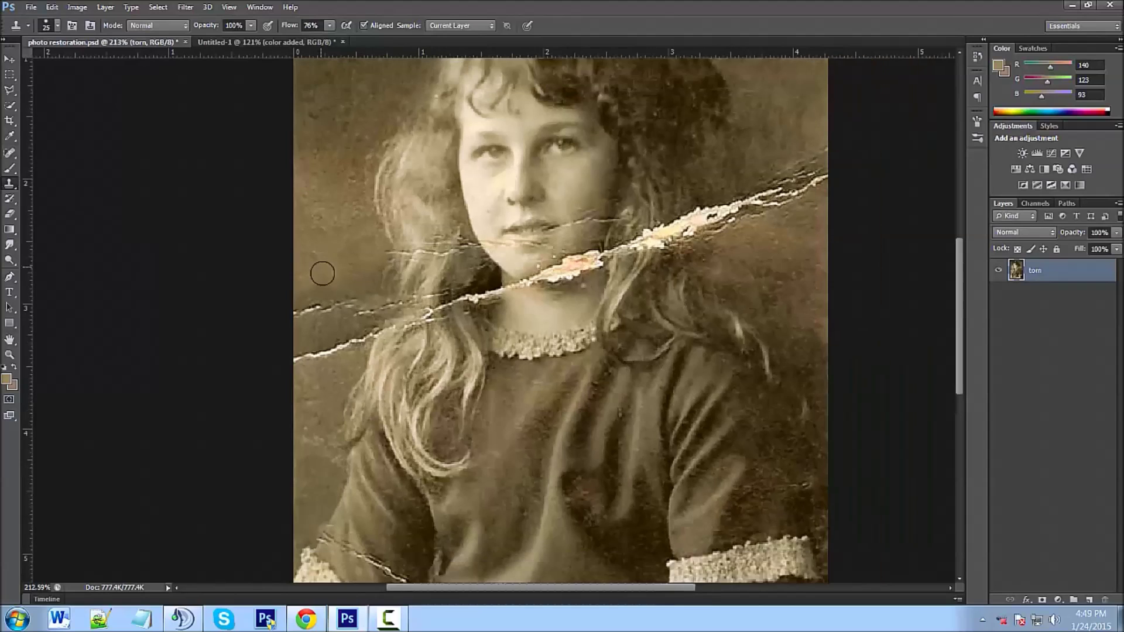
pyautogui.moveTo(335, 282); pyautogui.dragTo(341, 247)
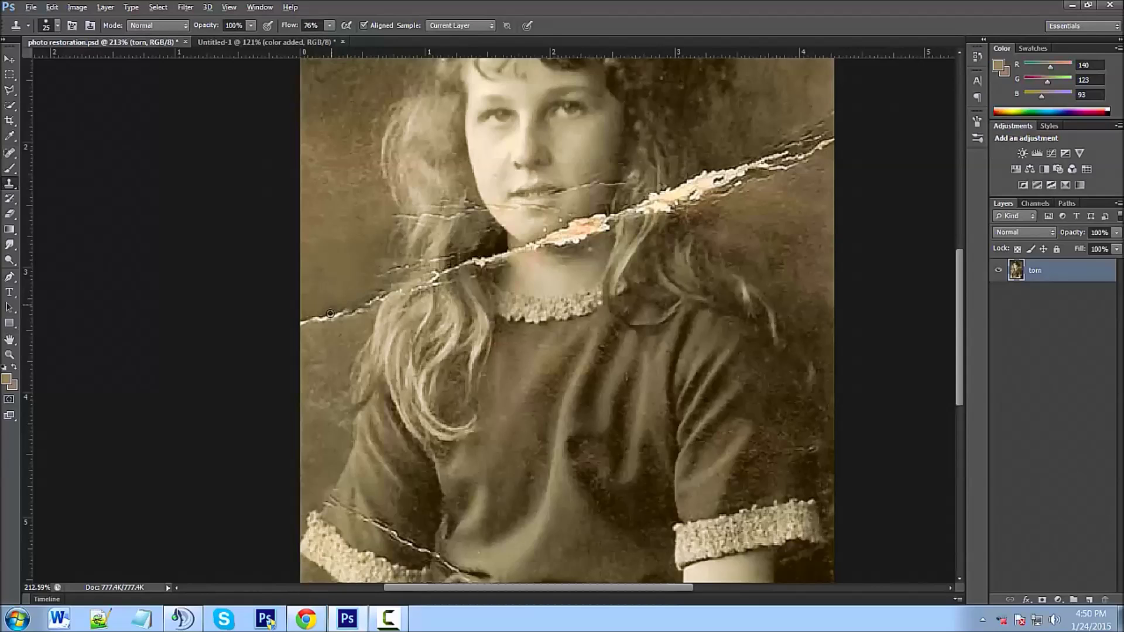
# Clone nearby background over the lowest tear from the photo's left edge up to the hair.
pyautogui.moveTo(335, 324)
pyautogui.mouseDown()
pyautogui.moveTo(335, 312)
pyautogui.moveTo(314, 322)
pyautogui.mouseUp()
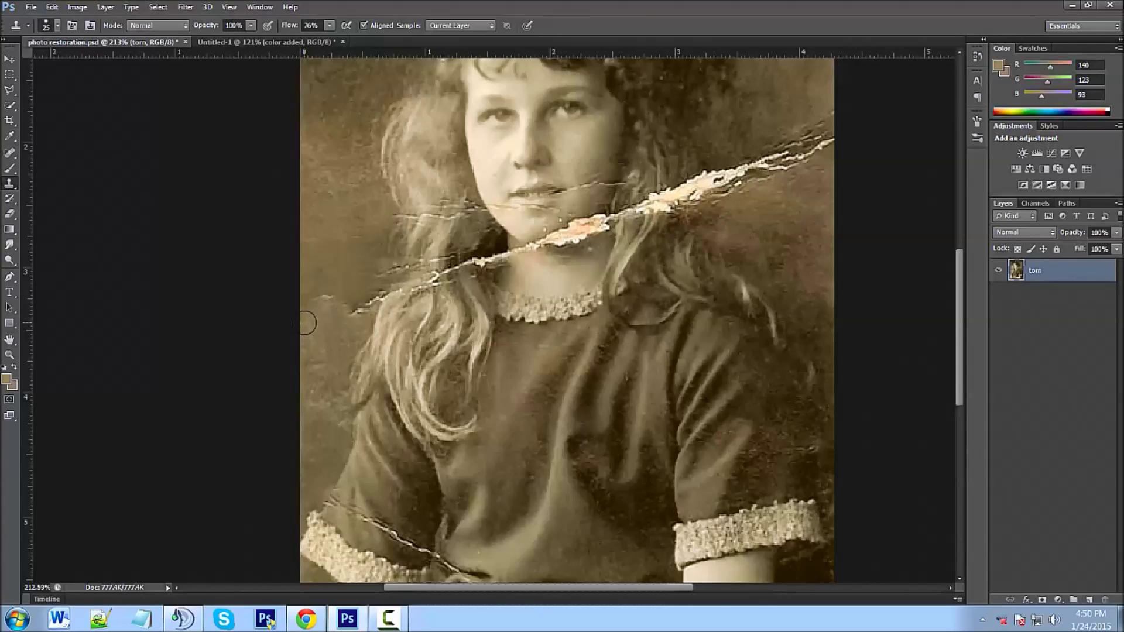
pyautogui.keyDown('alt'); pyautogui.click(327, 319); pyautogui.keyUp('alt')
pyautogui.click(326, 297)
pyautogui.moveTo(346, 318); pyautogui.dragTo(362, 321)
pyautogui.keyDown('alt'); pyautogui.click(354, 322); pyautogui.keyUp('alt')
pyautogui.click(358, 303)
pyautogui.keyDown('alt'); pyautogui.click(359, 286); pyautogui.keyUp('alt')
pyautogui.click(368, 300)
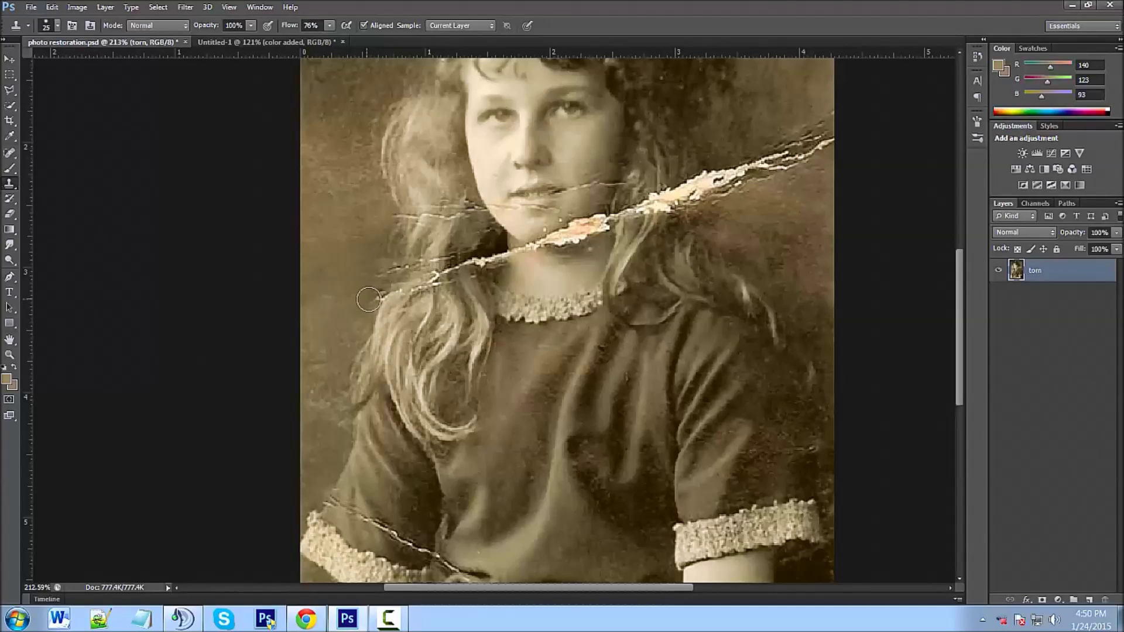
# Clean up the remaining tear ends in the background along the outer edge of the left-hand hair.
pyautogui.keyDown('alt'); pyautogui.click(359, 278); pyautogui.keyUp('alt')
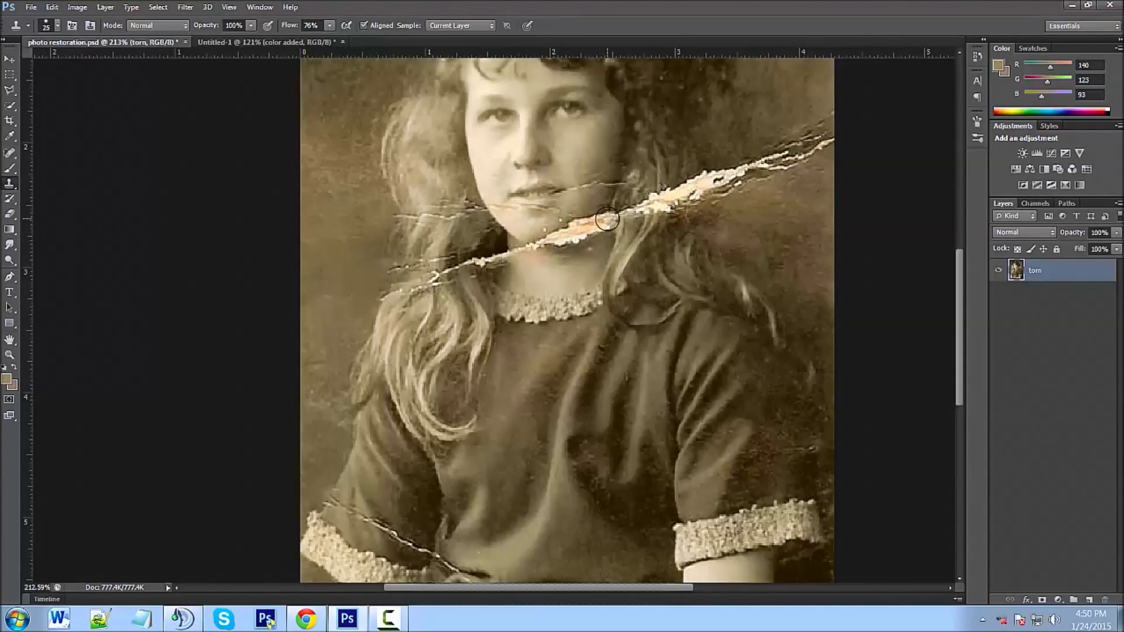
pyautogui.keyDown('alt'); pyautogui.click(376, 269); pyautogui.keyUp('alt')
pyautogui.click(384, 272)
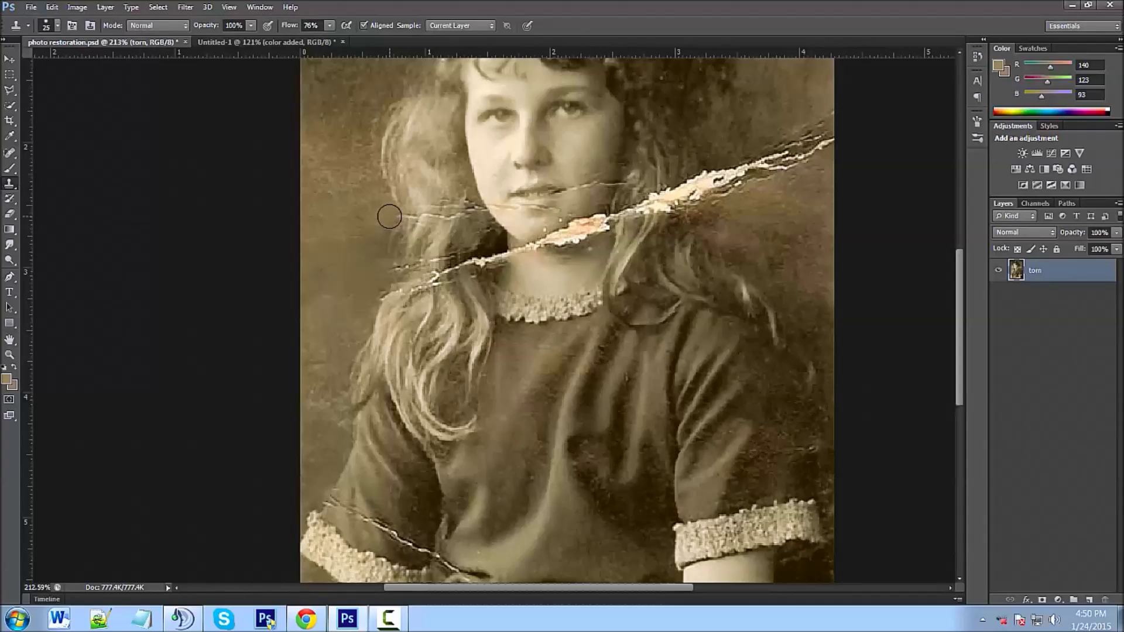
pyautogui.keyDown('alt'); pyautogui.click(360, 294); pyautogui.keyUp('alt')
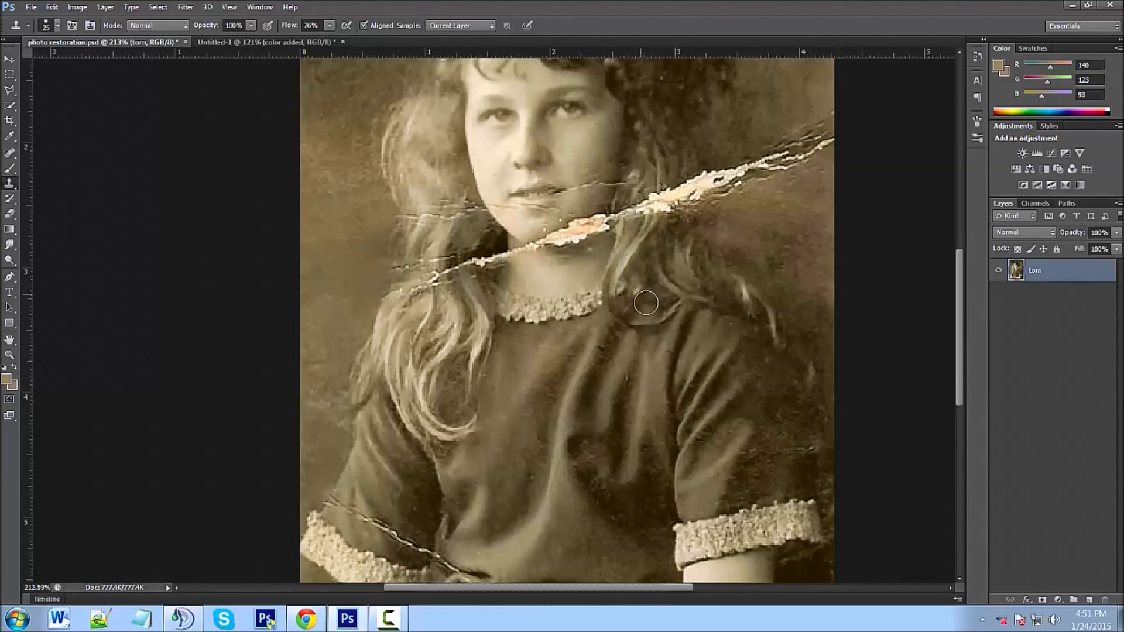
# Clone clean background over the end of the main tear at the photo's right edge.
pyautogui.scroll(-3, 525, 312)
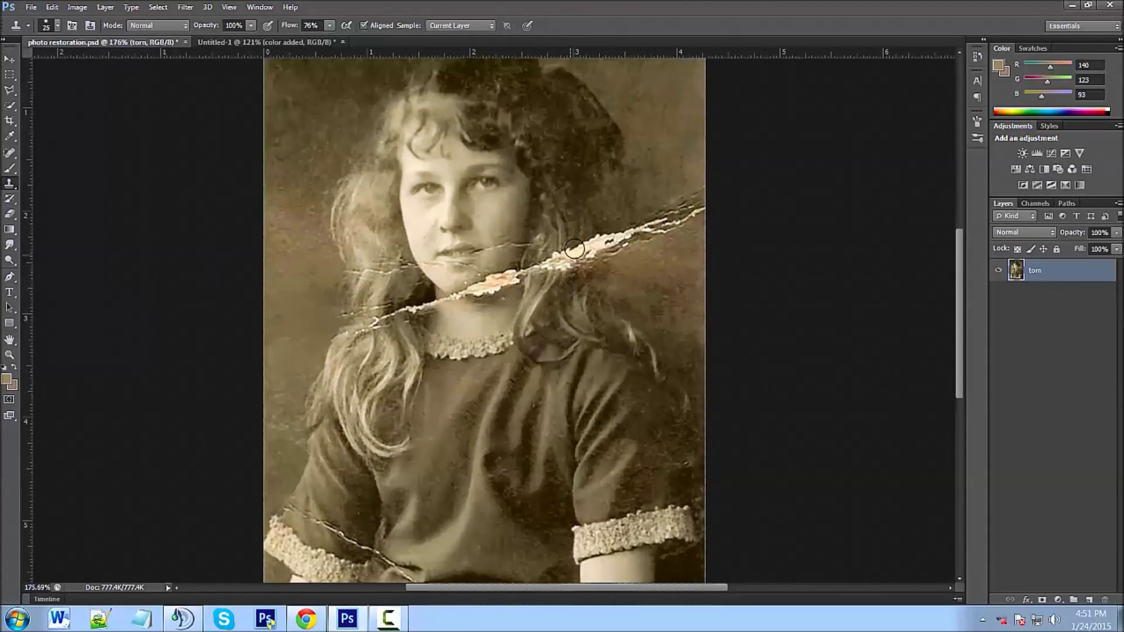
pyautogui.scroll(-1, 524, 311)
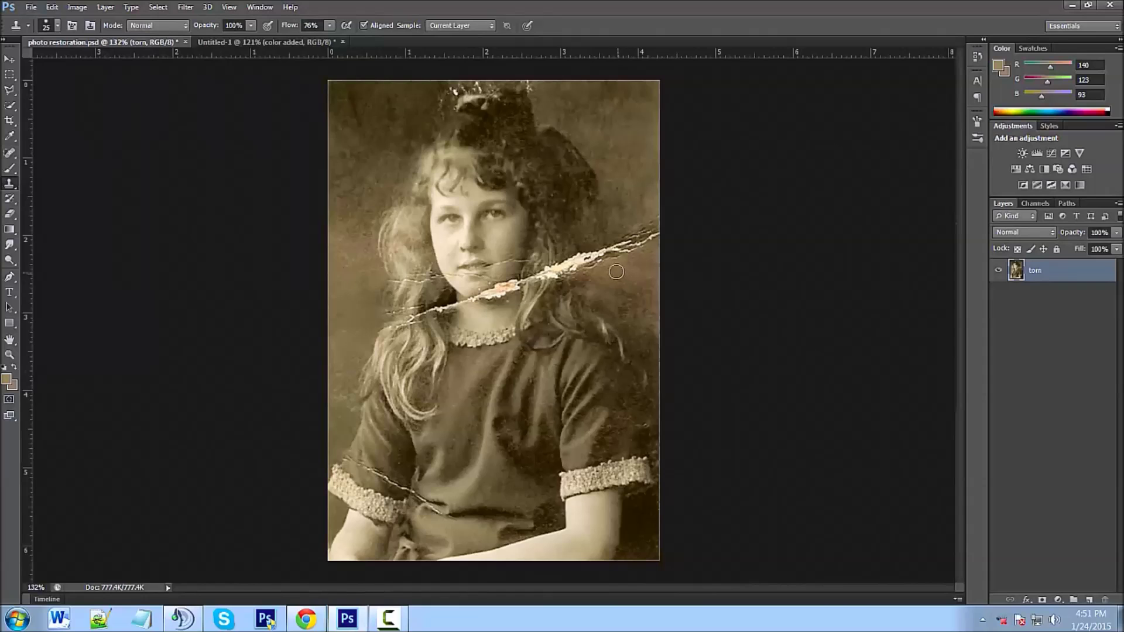
pyautogui.scroll(3, 591, 274)
pyautogui.scroll(-1, 598, 273)
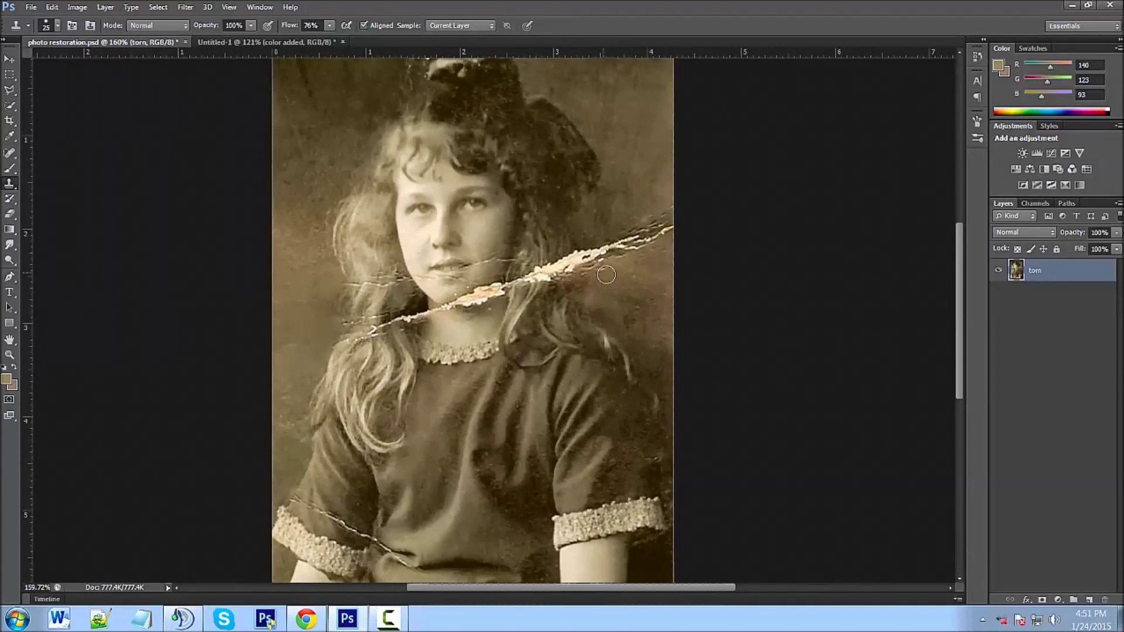
pyautogui.keyDown('alt'); pyautogui.click(666, 206); pyautogui.keyUp('alt')
pyautogui.moveTo(666, 219)
pyautogui.mouseDown()
pyautogui.moveTo(666, 276)
pyautogui.moveTo(668, 232)
pyautogui.mouseUp()
pyautogui.keyDown('alt'); pyautogui.click(667, 275); pyautogui.keyUp('alt')
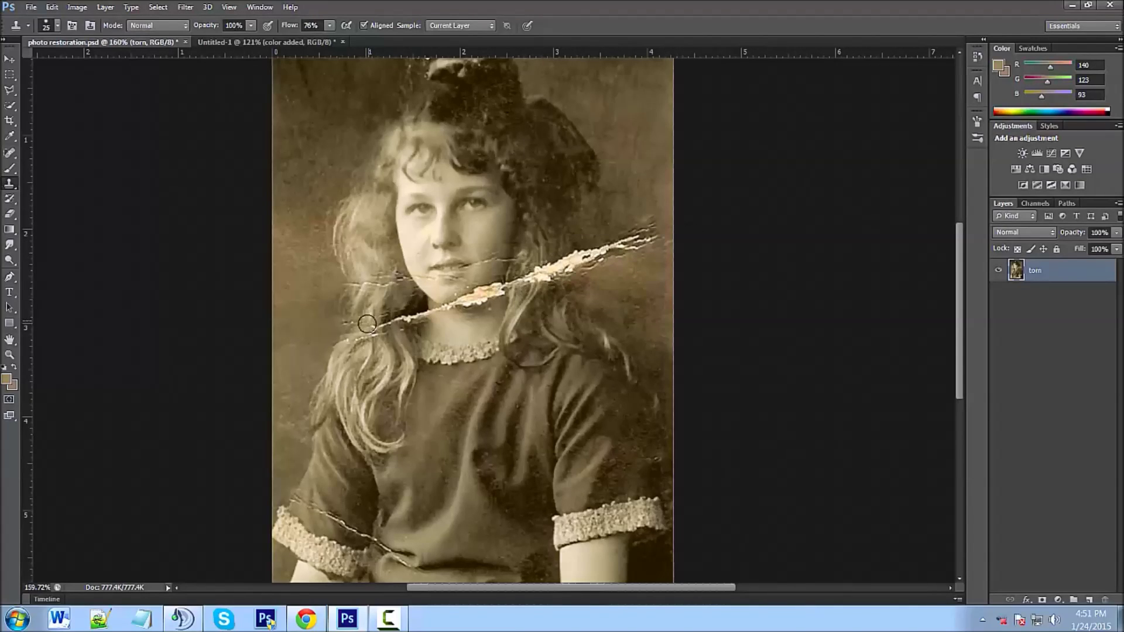
# Clone background over the main tear between the photo's right side and the girl's hair.
pyautogui.scroll(1, 450, 151)
pyautogui.scroll(-4, 463, 167)
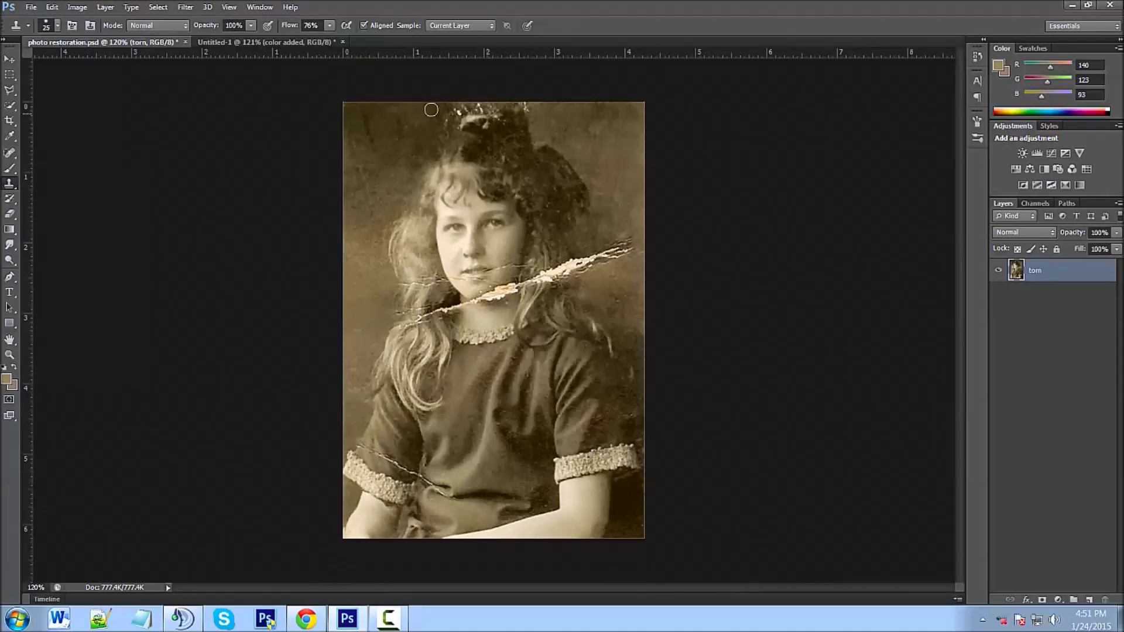
pyautogui.scroll(-1, 535, 152)
pyautogui.scroll(3, 527, 141)
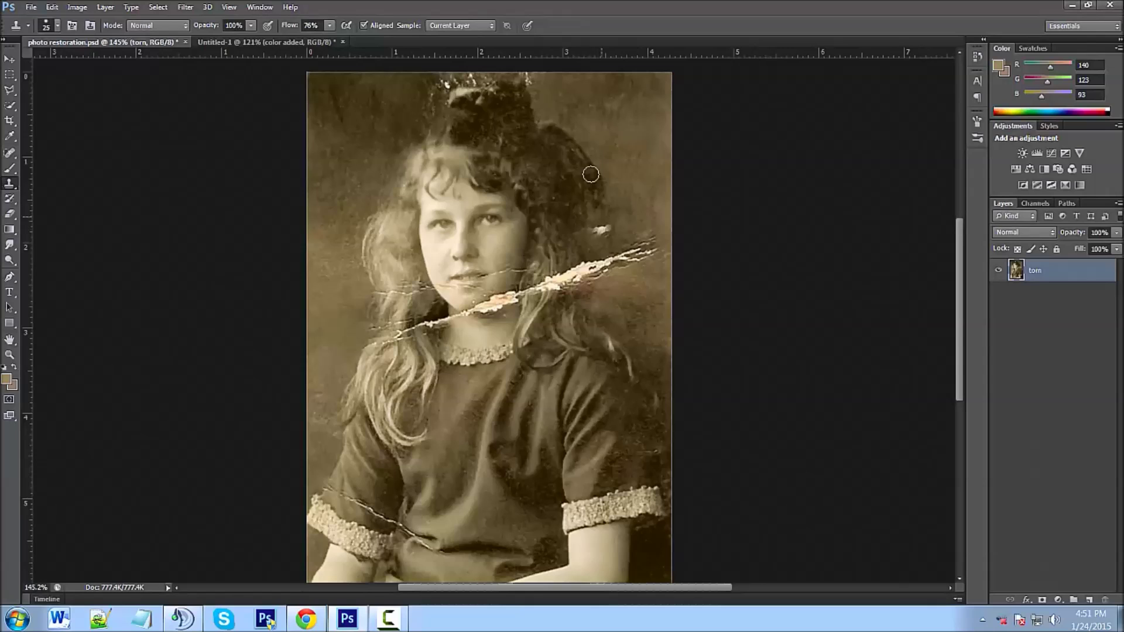
pyautogui.scroll(-2, 449, 499)
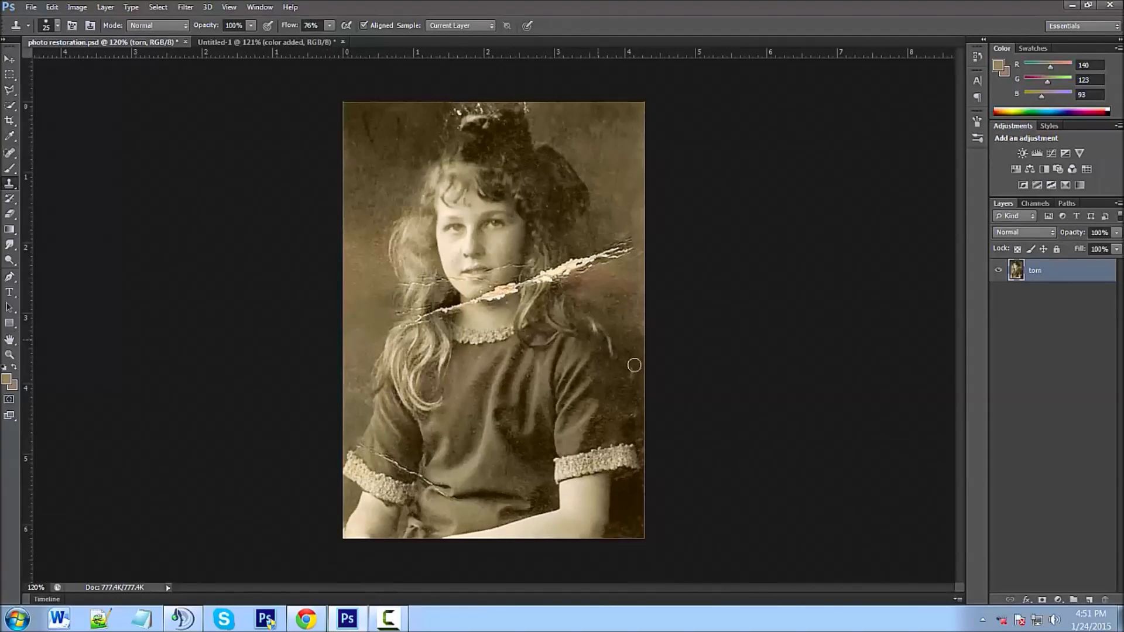
pyautogui.scroll(1, 364, 251)
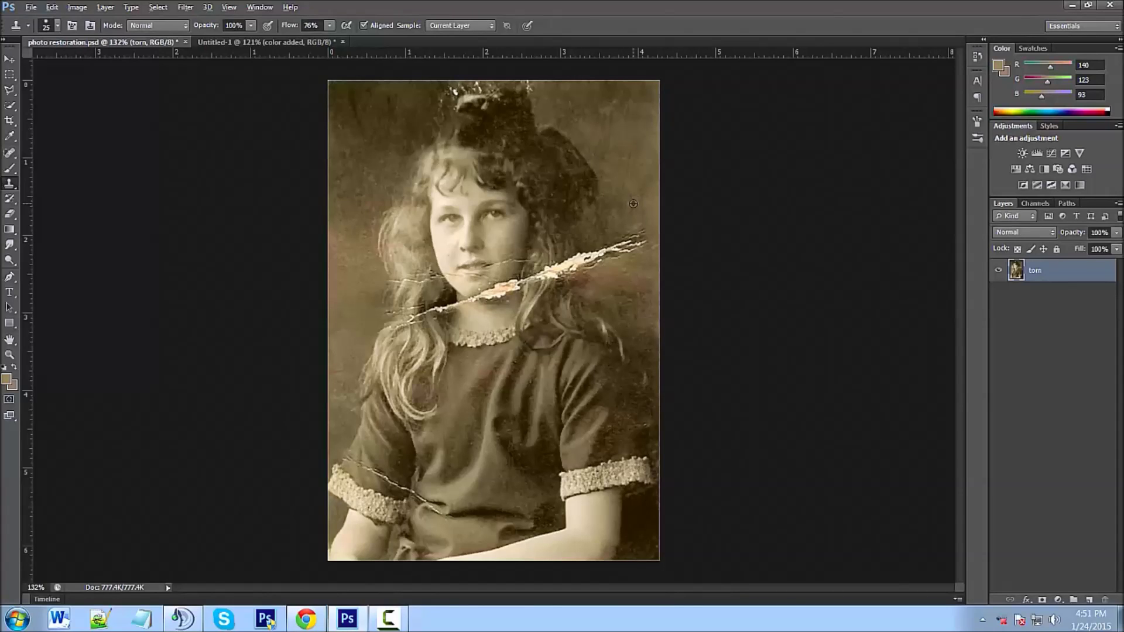
pyautogui.scroll(5, 628, 217)
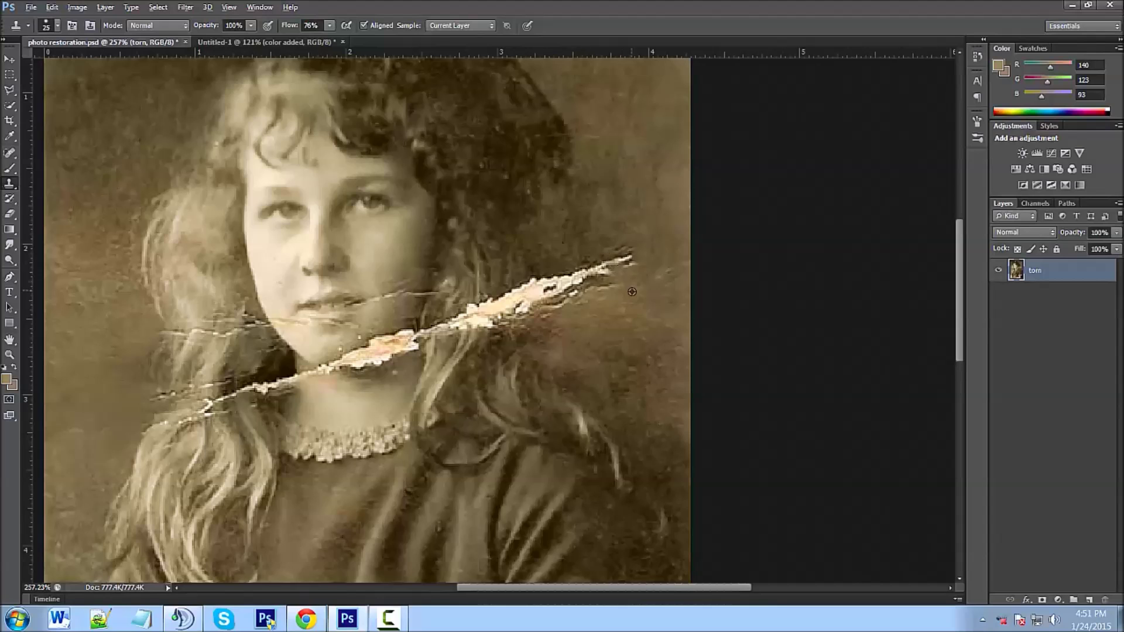
pyautogui.moveTo(615, 257)
pyautogui.mouseDown()
pyautogui.moveTo(609, 316)
pyautogui.moveTo(562, 291)
pyautogui.mouseUp()
pyautogui.scroll(-7, 565, 291)
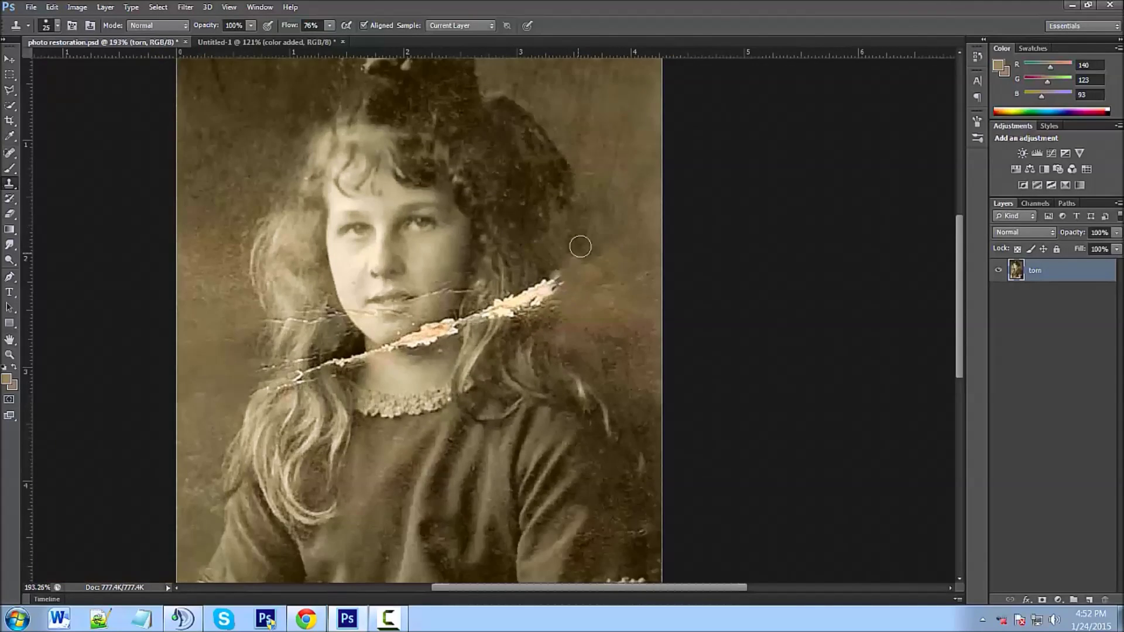
# Set the Clone Stamp flow to 82% and start painting background over the hair bow, following the head's outline.
pyautogui.scroll(7, 386, 257)
pyautogui.moveTo(393, 193)
pyautogui.mouseDown()
pyautogui.moveTo(491, 185)
pyautogui.moveTo(503, 203)
pyautogui.moveTo(452, 219)
pyautogui.moveTo(602, 252)
pyautogui.mouseUp()
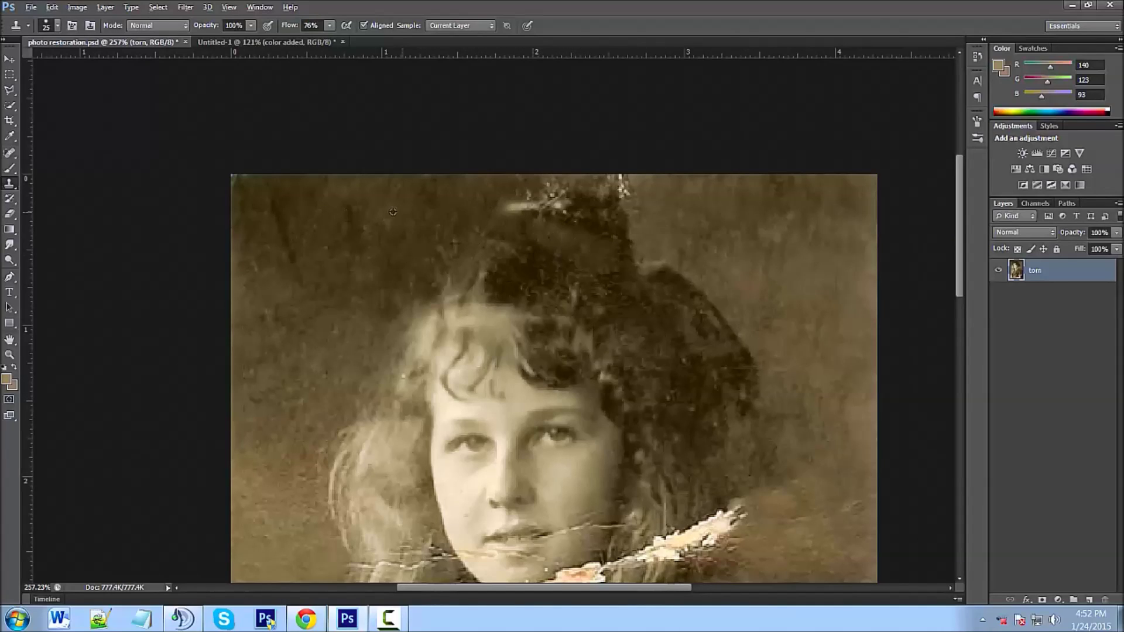
pyautogui.moveTo(287, 27); pyautogui.dragTo(291, 27)
pyautogui.moveTo(722, 454); pyautogui.dragTo(603, 263)
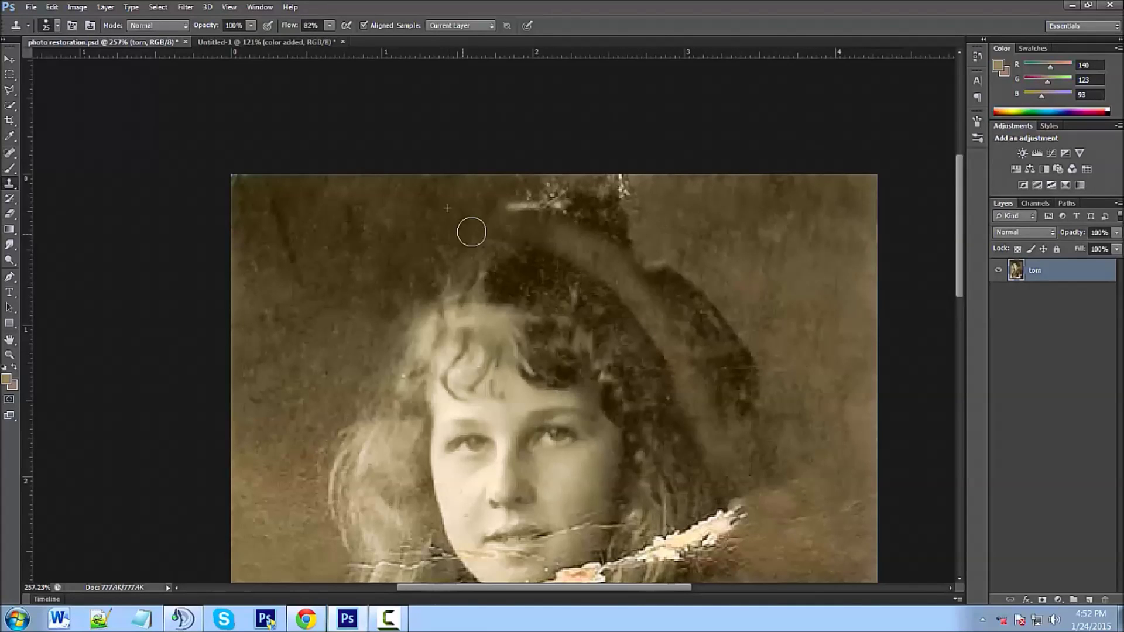
# Clone background over the top of the hair bow and the white specks above the head.
pyautogui.scroll(-5, 403, 251)
pyautogui.scroll(3, 479, 205)
pyautogui.moveTo(480, 205)
pyautogui.mouseDown()
pyautogui.moveTo(561, 185)
pyautogui.moveTo(583, 202)
pyautogui.moveTo(550, 223)
pyautogui.moveTo(600, 217)
pyautogui.moveTo(577, 243)
pyautogui.moveTo(630, 273)
pyautogui.mouseUp()
pyautogui.keyDown('alt'); pyautogui.click(634, 225); pyautogui.keyUp('alt')
pyautogui.moveTo(608, 235)
pyautogui.mouseDown()
pyautogui.moveTo(587, 248)
pyautogui.moveTo(543, 241)
pyautogui.mouseUp()
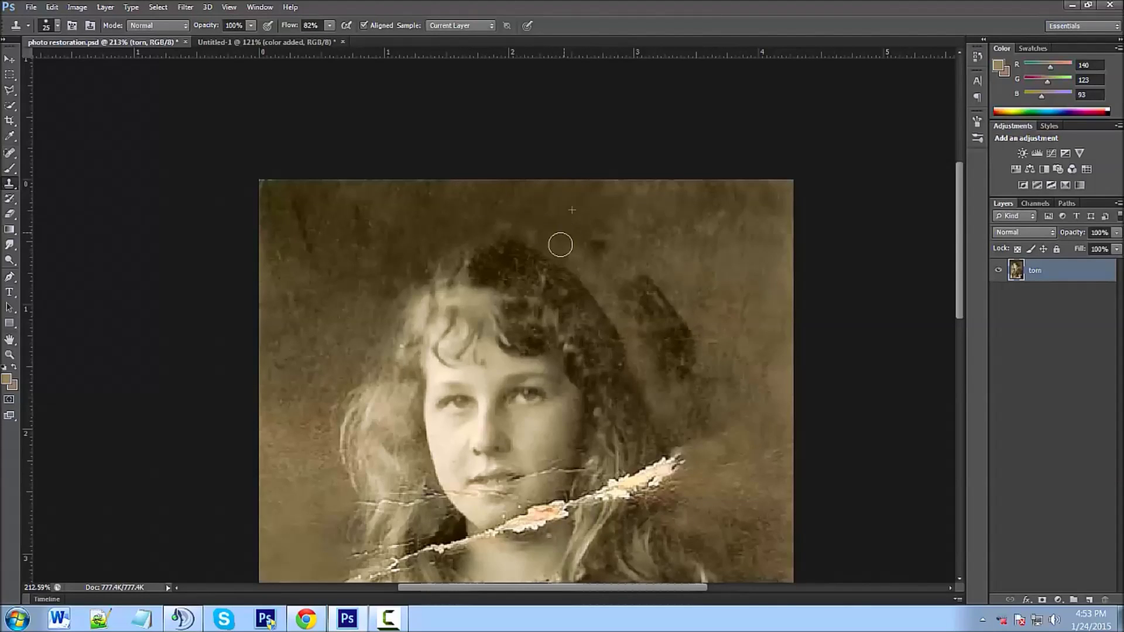
# Clone background over the remaining dark bow patch to the right of the head.
pyautogui.keyDown('alt'); pyautogui.click(652, 254); pyautogui.keyUp('alt')
pyautogui.moveTo(640, 275)
pyautogui.mouseDown()
pyautogui.moveTo(684, 394)
pyautogui.moveTo(602, 263)
pyautogui.mouseUp()
pyautogui.scroll(-5, 620, 275)
pyautogui.scroll(5, 526, 176)
pyautogui.moveTo(444, 141); pyautogui.dragTo(414, 299)
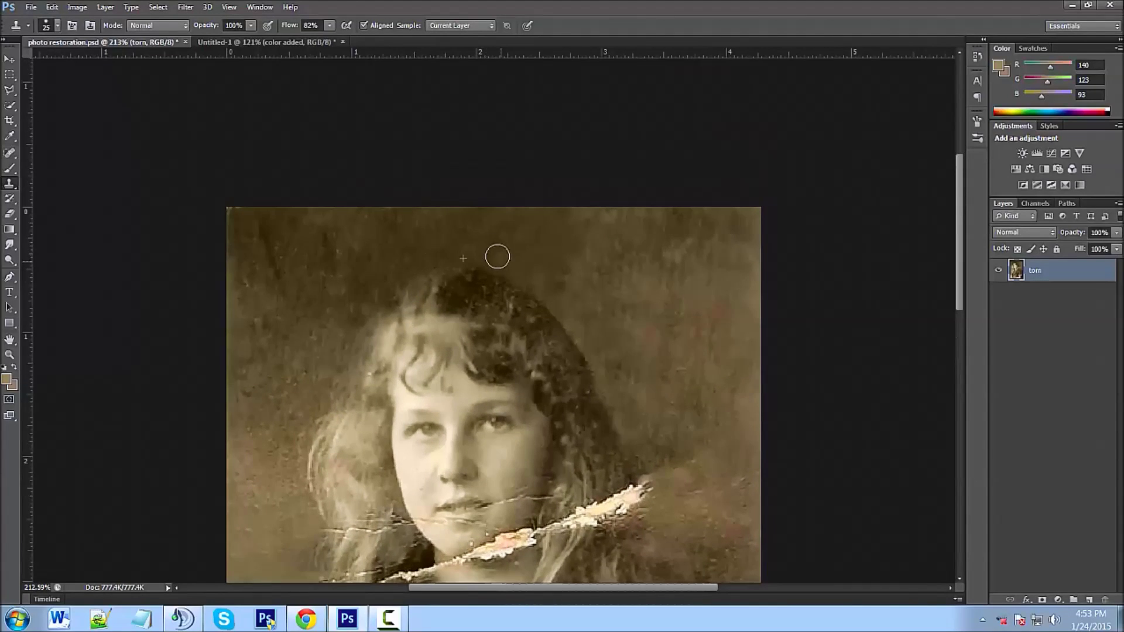
# Clone over the outer end of the crack on the left-hand sleeve, just above the cuff.
pyautogui.scroll(-3, 498, 252)
pyautogui.scroll(4, 590, 273)
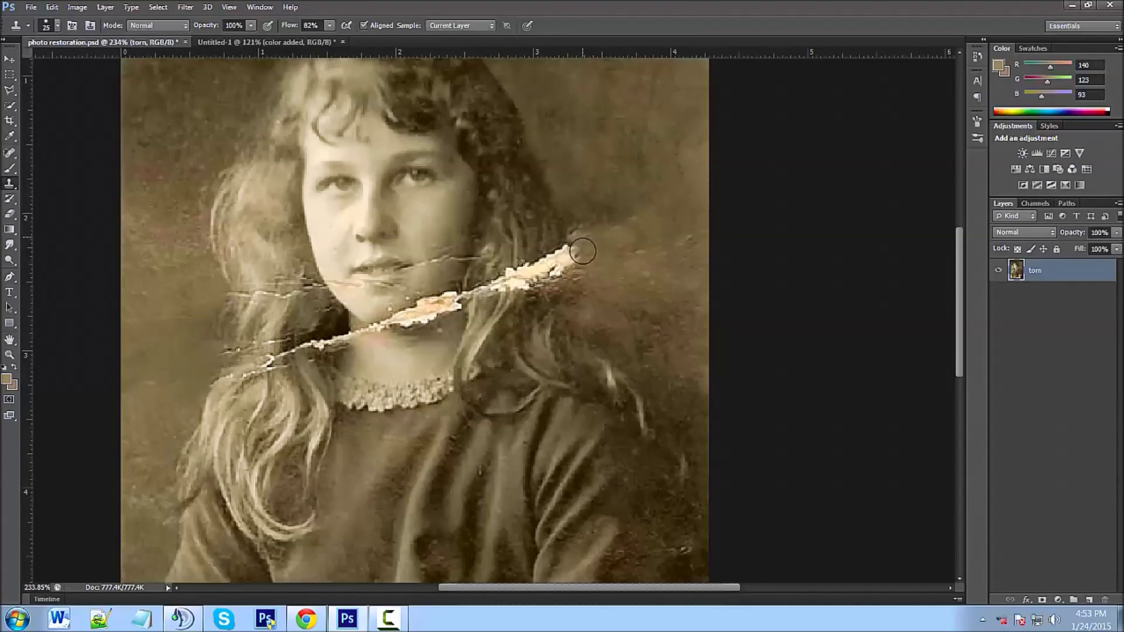
pyautogui.scroll(-3, 577, 278)
pyautogui.scroll(5, 331, 370)
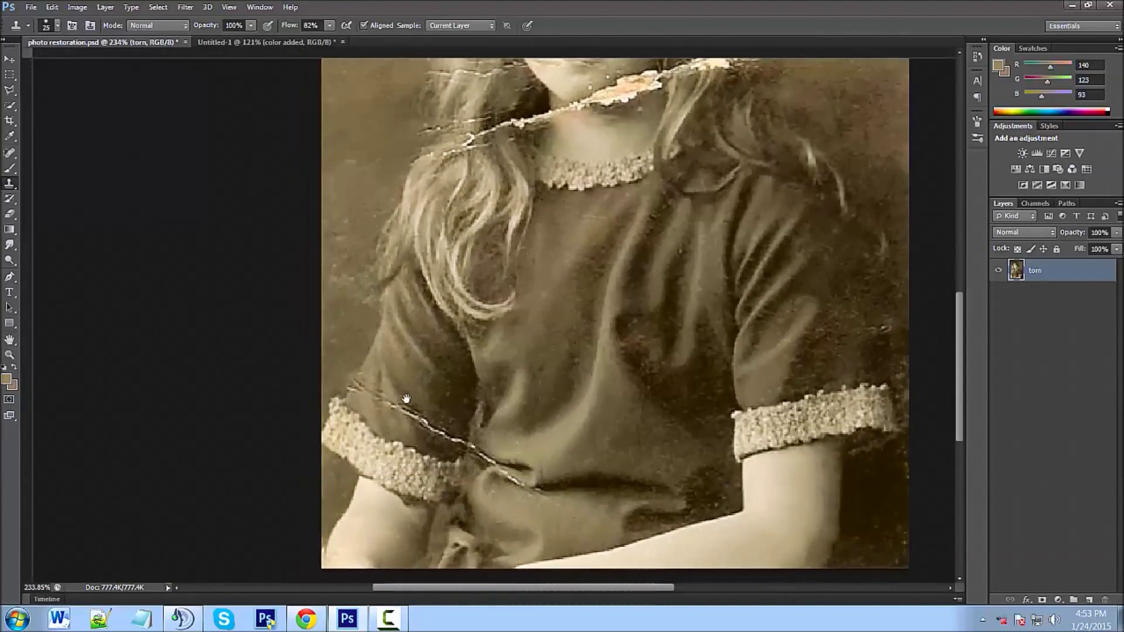
pyautogui.keyDown('alt'); pyautogui.click(365, 347); pyautogui.keyUp('alt')
pyautogui.click(354, 371)
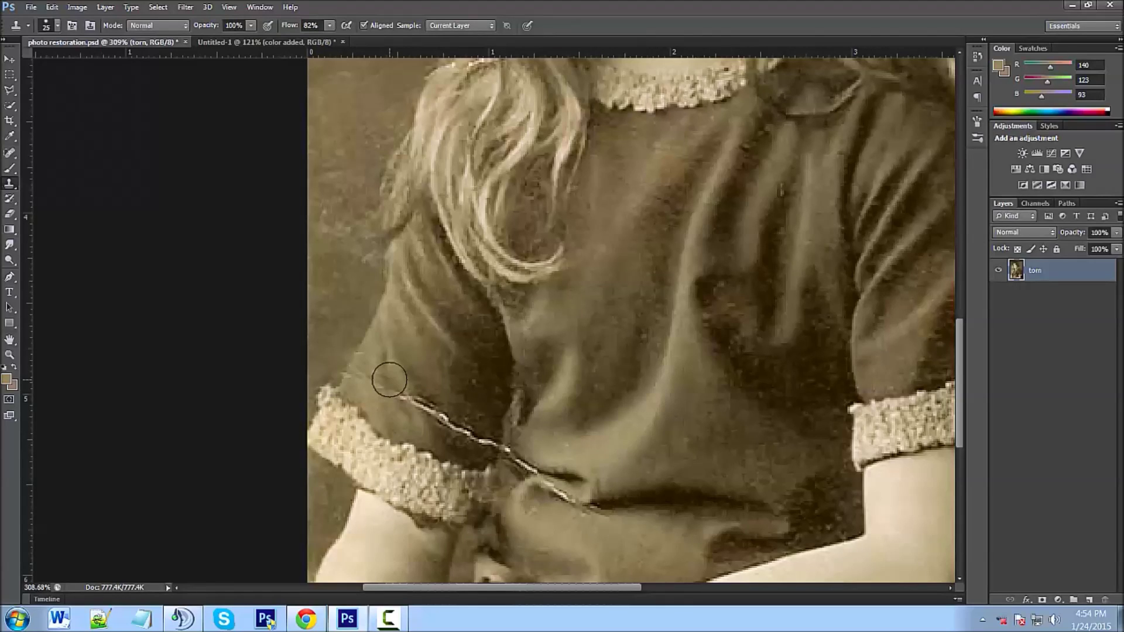
# Reduce the Clone Stamp to size 10 and refine the repaired sleeve fabric and edge where the crack begins.
pyautogui.scroll(2, 391, 393)
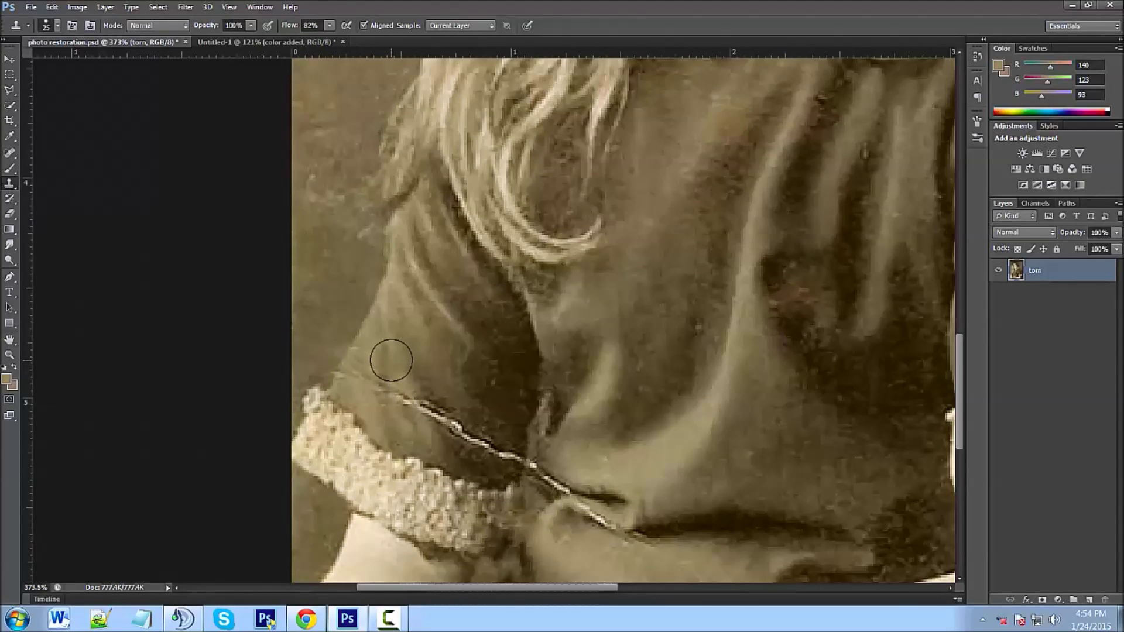
pyautogui.press('[')
pyautogui.press('[')
pyautogui.press('[')
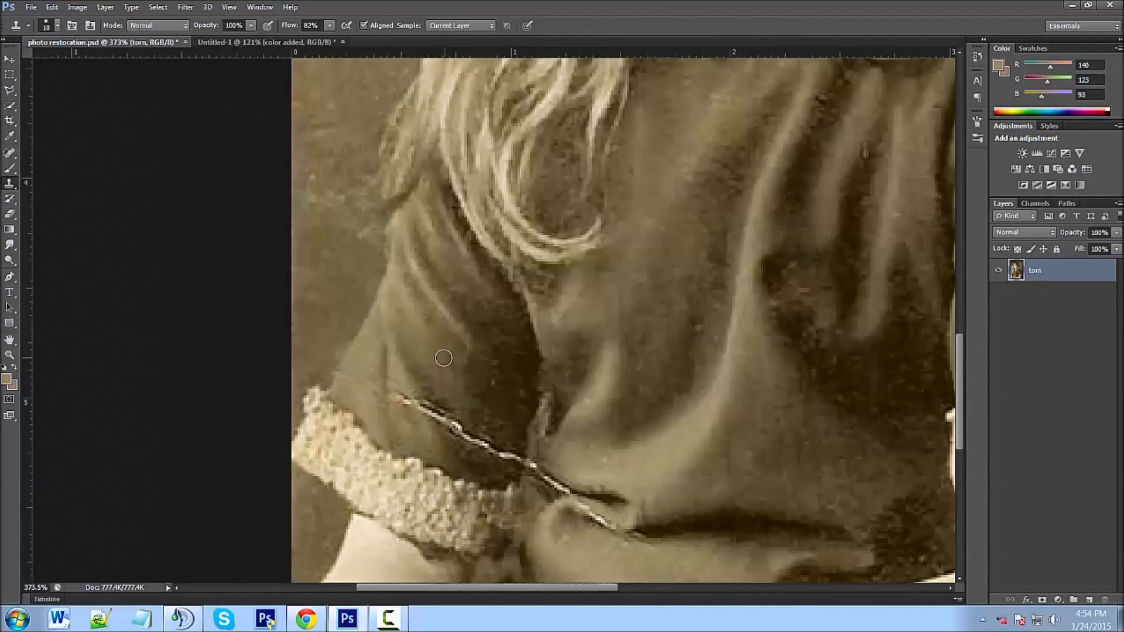
pyautogui.scroll(-1, 503, 258)
pyautogui.scroll(-2, 512, 241)
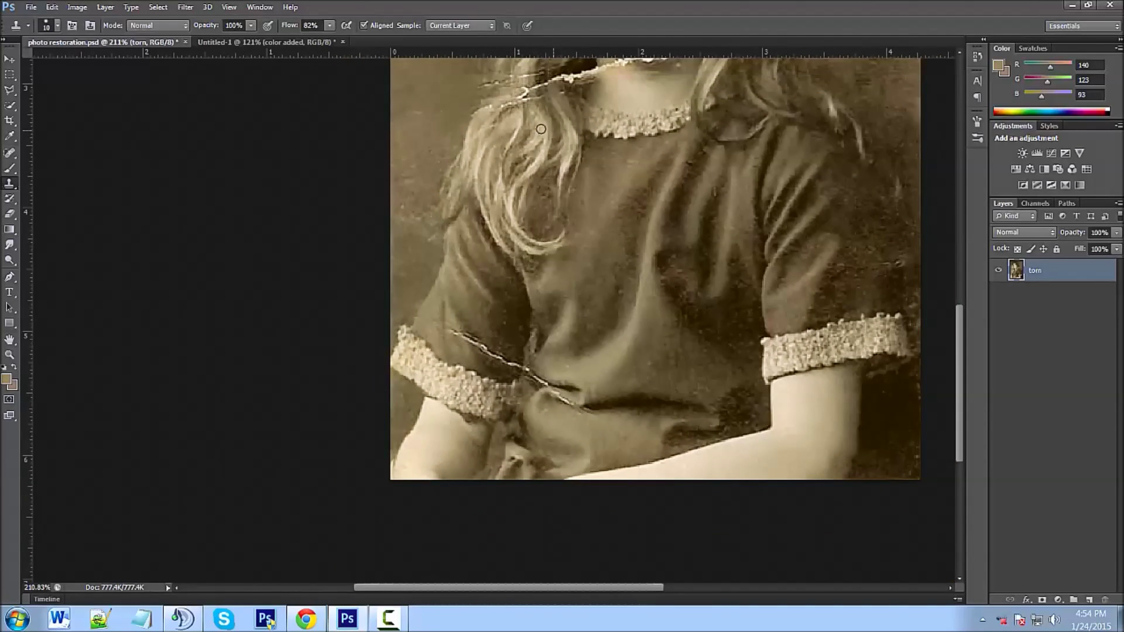
# Clone dress fabric over the rest of the crack running from the left-hand sleeve across to the waist.
pyautogui.scroll(5, 465, 292)
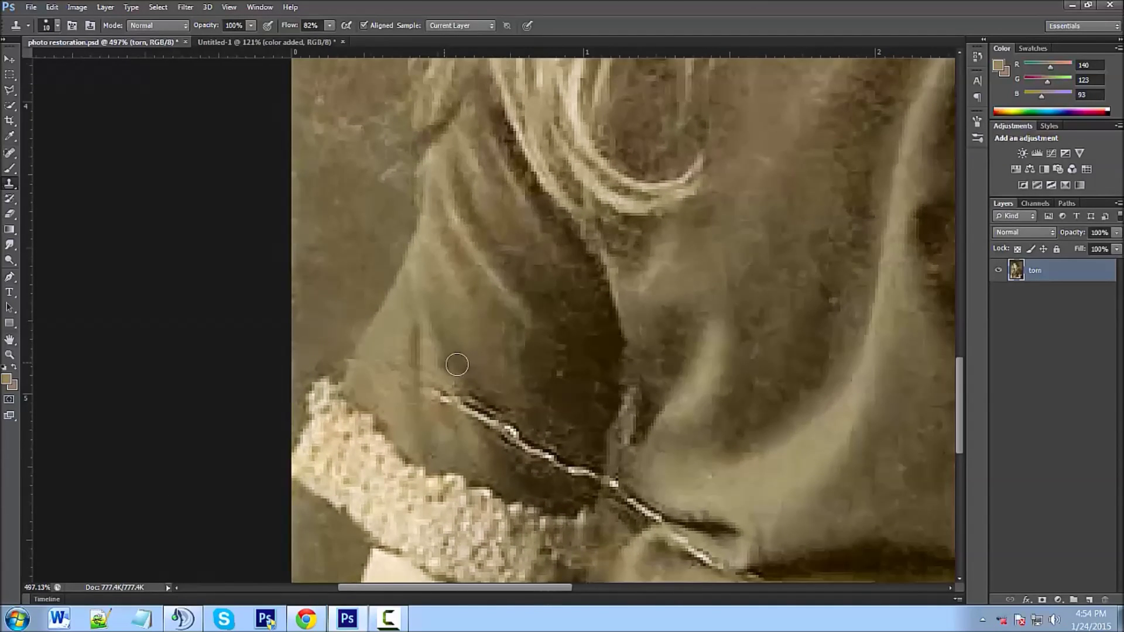
pyautogui.click(456, 365)
pyautogui.keyDown('alt'); pyautogui.click(466, 378); pyautogui.keyUp('alt')
pyautogui.click(477, 422)
pyautogui.click(453, 419)
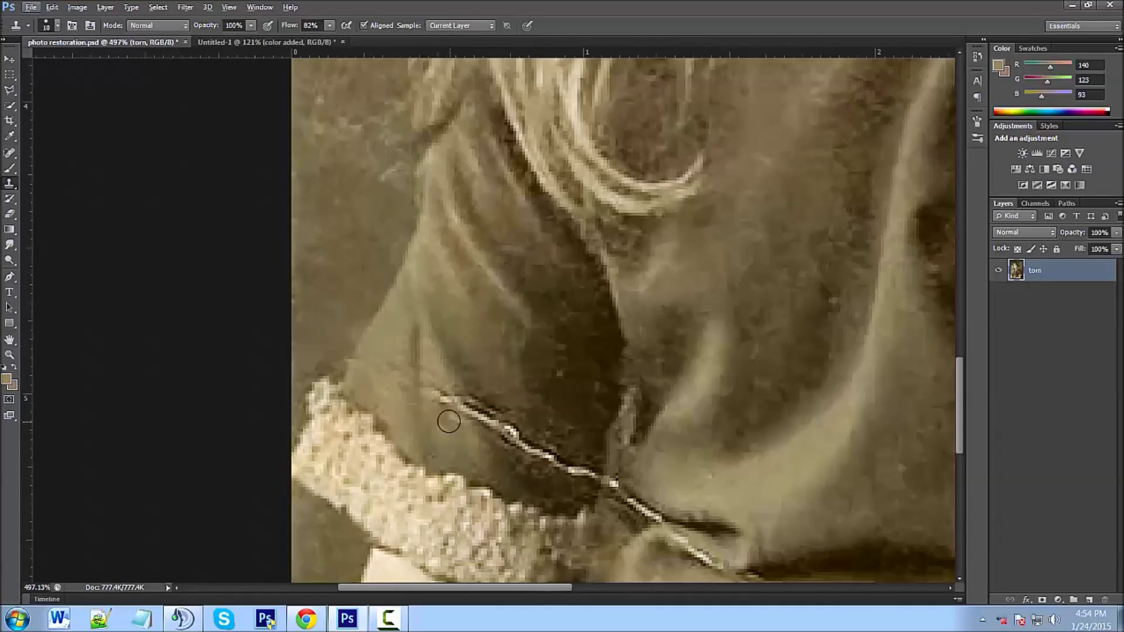
pyautogui.scroll(-2, 450, 422)
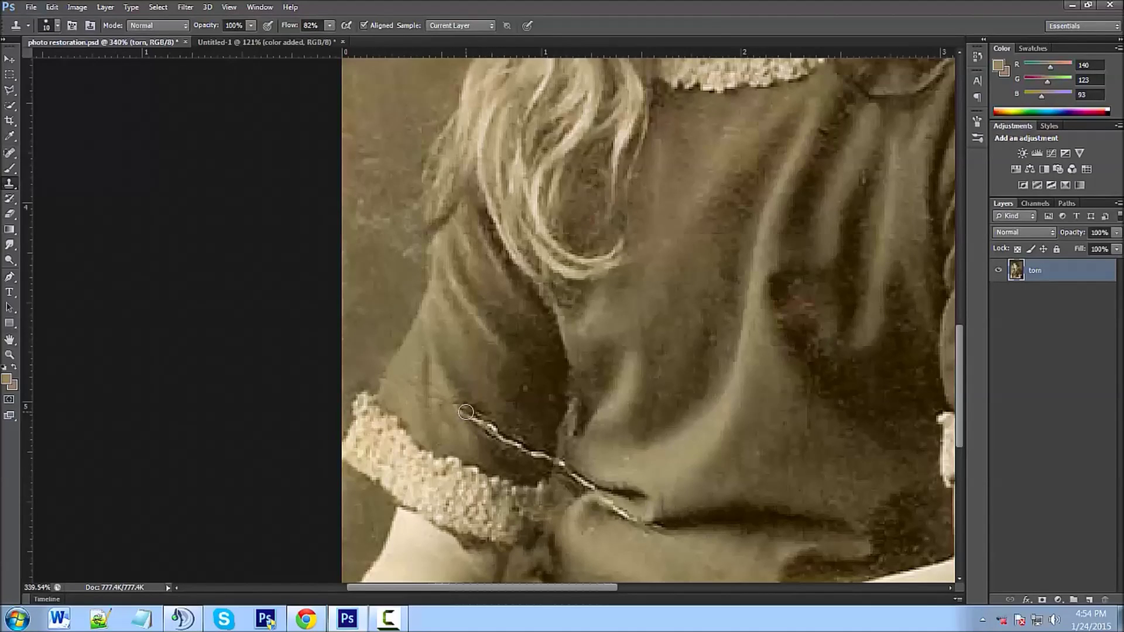
pyautogui.press('alt')
pyautogui.keyDown('alt'); pyautogui.click(636, 539); pyautogui.keyUp('alt')
pyautogui.moveTo(611, 515)
pyautogui.mouseDown()
pyautogui.moveTo(623, 514)
pyautogui.moveTo(617, 500)
pyautogui.moveTo(601, 501)
pyautogui.moveTo(577, 468)
pyautogui.moveTo(468, 408)
pyautogui.mouseUp()
pyautogui.keyDown('alt'); pyautogui.click(601, 490); pyautogui.keyUp('alt')
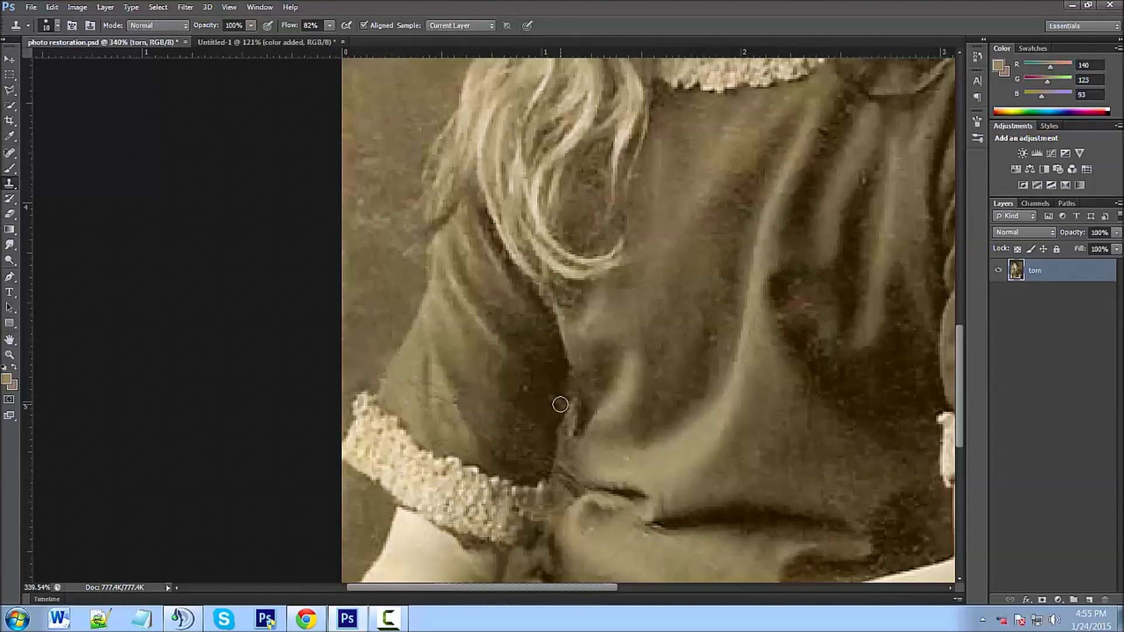
pyautogui.scroll(-3, 560, 405)
pyautogui.scroll(1, 598, 405)
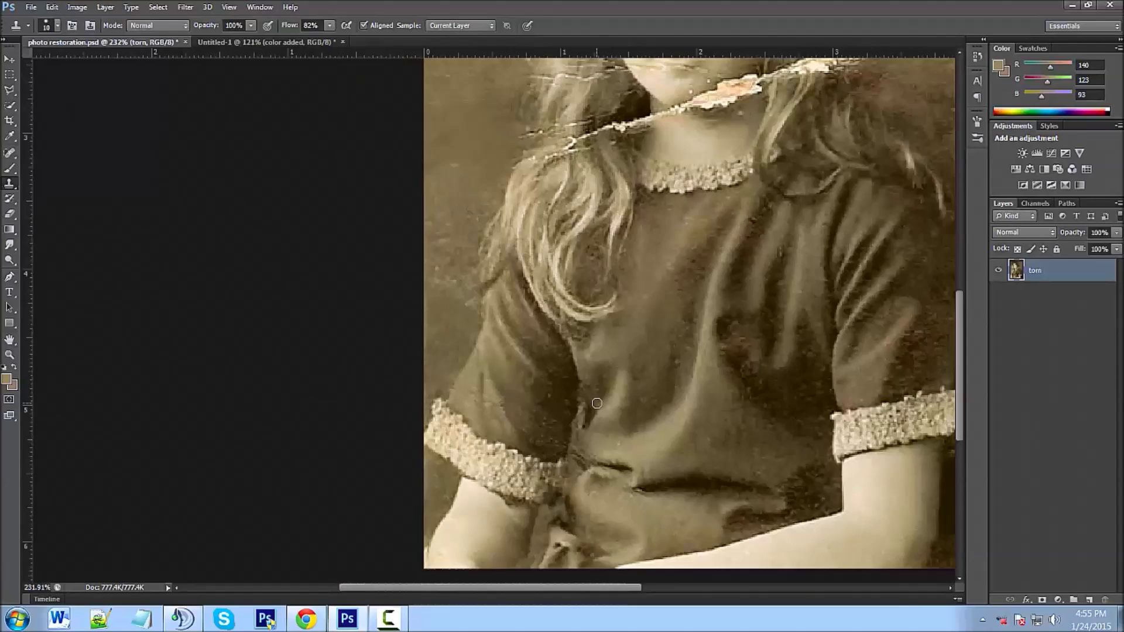
# Clone hair over the forked white spot where the tear crosses the left-hand hair above the shoulder.
pyautogui.scroll(-4, 596, 403)
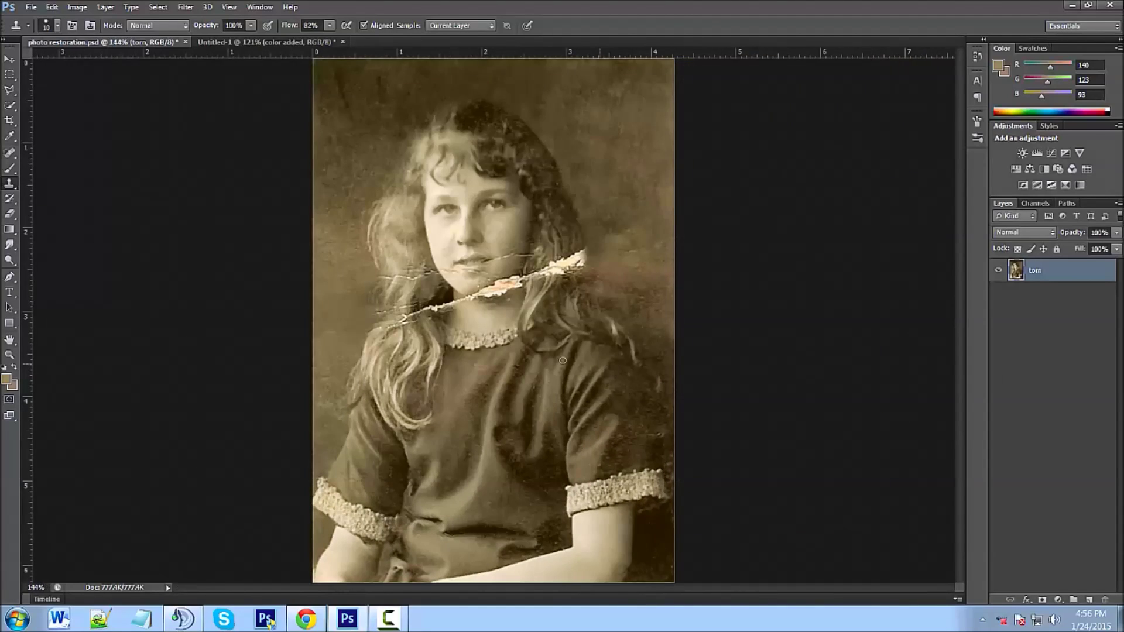
pyautogui.scroll(5, 469, 290)
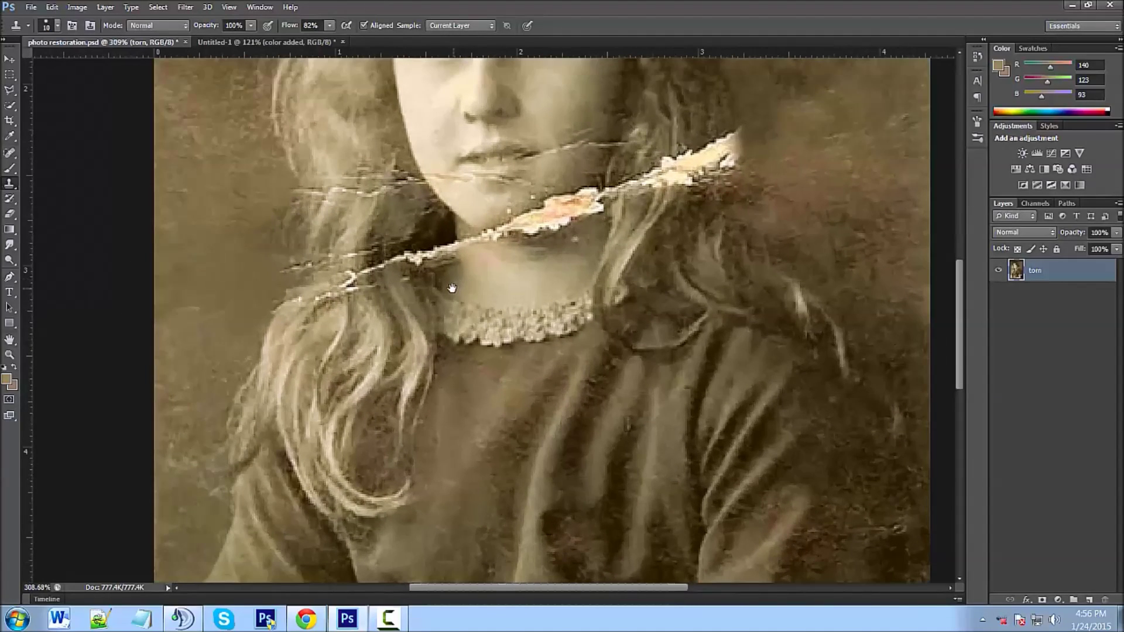
pyautogui.moveTo(438, 300); pyautogui.dragTo(530, 422)
pyautogui.moveTo(428, 349); pyautogui.dragTo(427, 377)
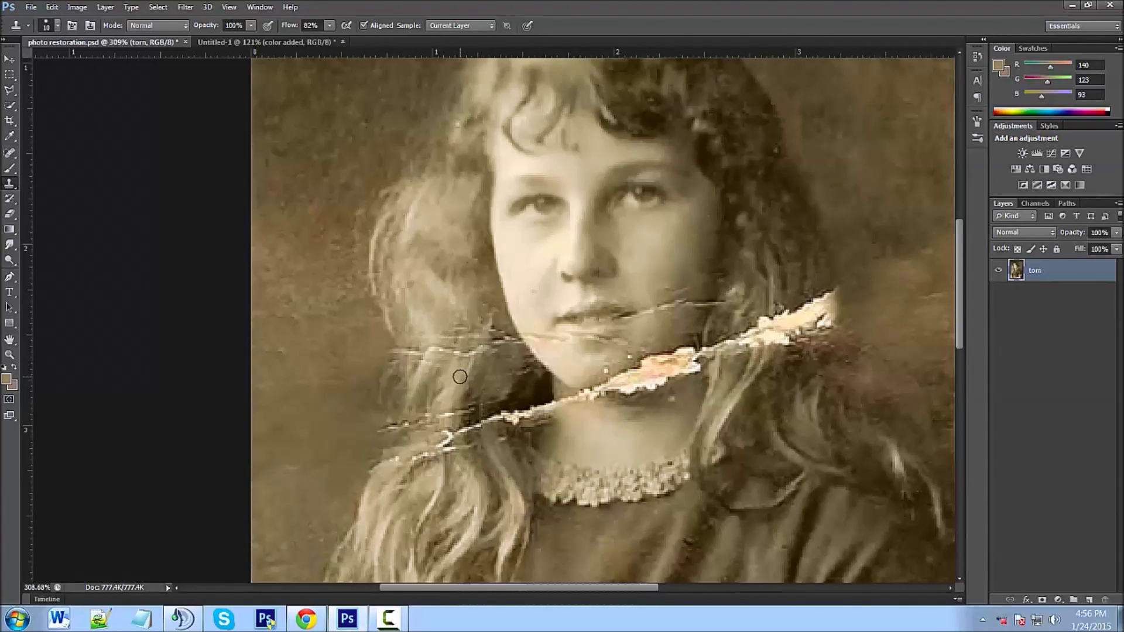
pyautogui.scroll(-1, 460, 377)
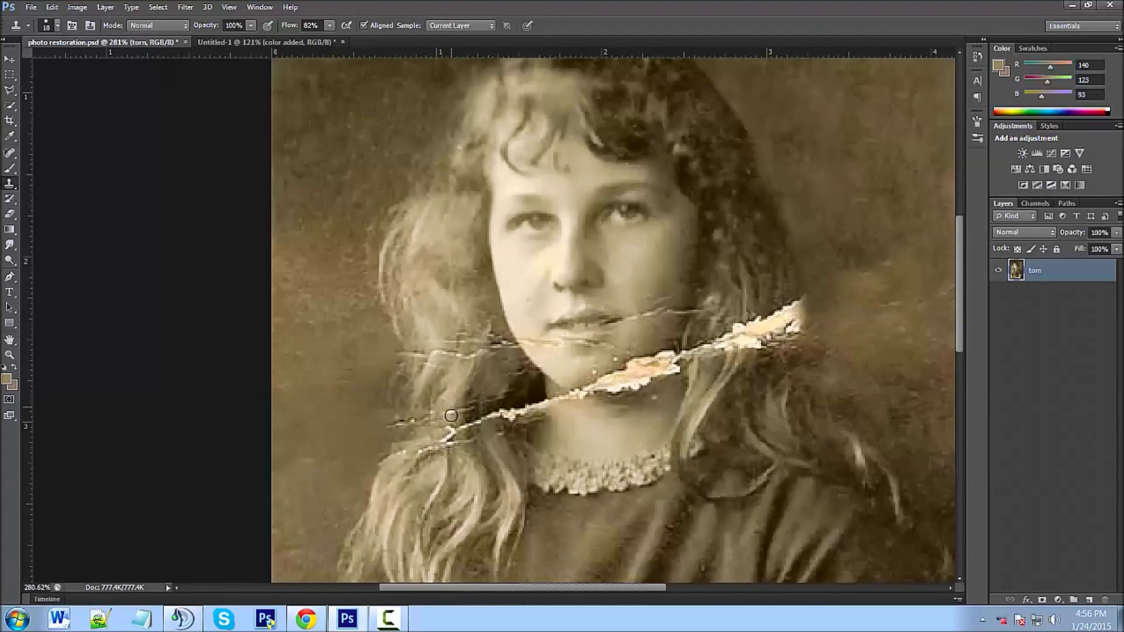
pyautogui.moveTo(446, 440)
pyautogui.mouseDown()
pyautogui.moveTo(448, 428)
pyautogui.moveTo(464, 448)
pyautogui.mouseUp()
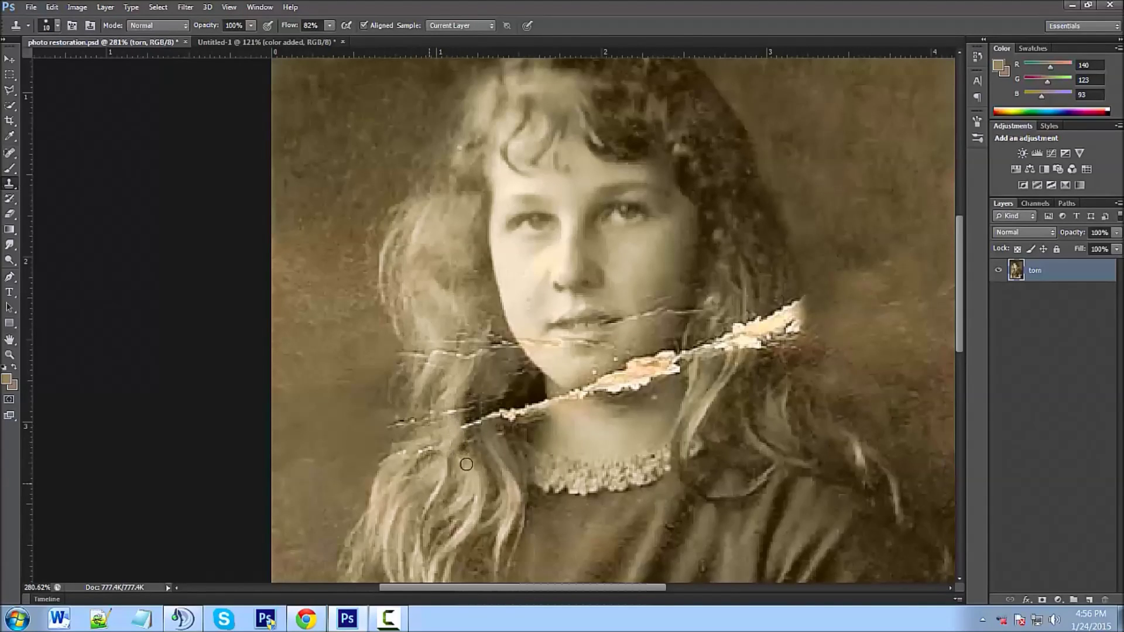
# Set the Clone Stamp size to 15 and repair the outer edge of the left-hand hair at the shoulder.
pyautogui.scroll(-3, 481, 451)
pyautogui.scroll(-1, 484, 452)
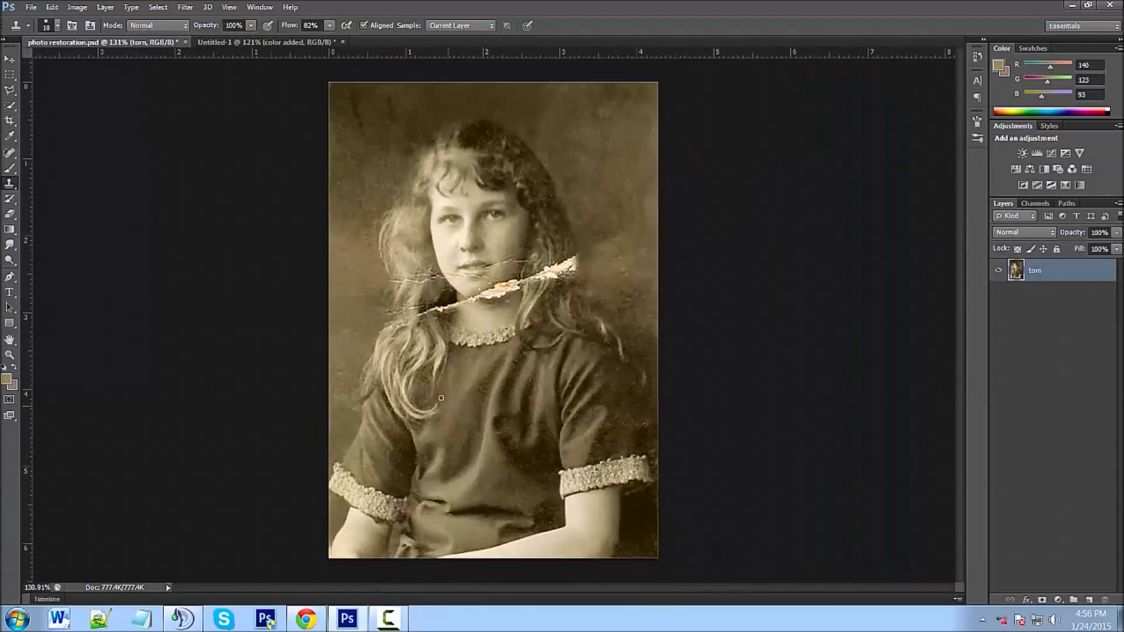
pyautogui.scroll(3, 412, 337)
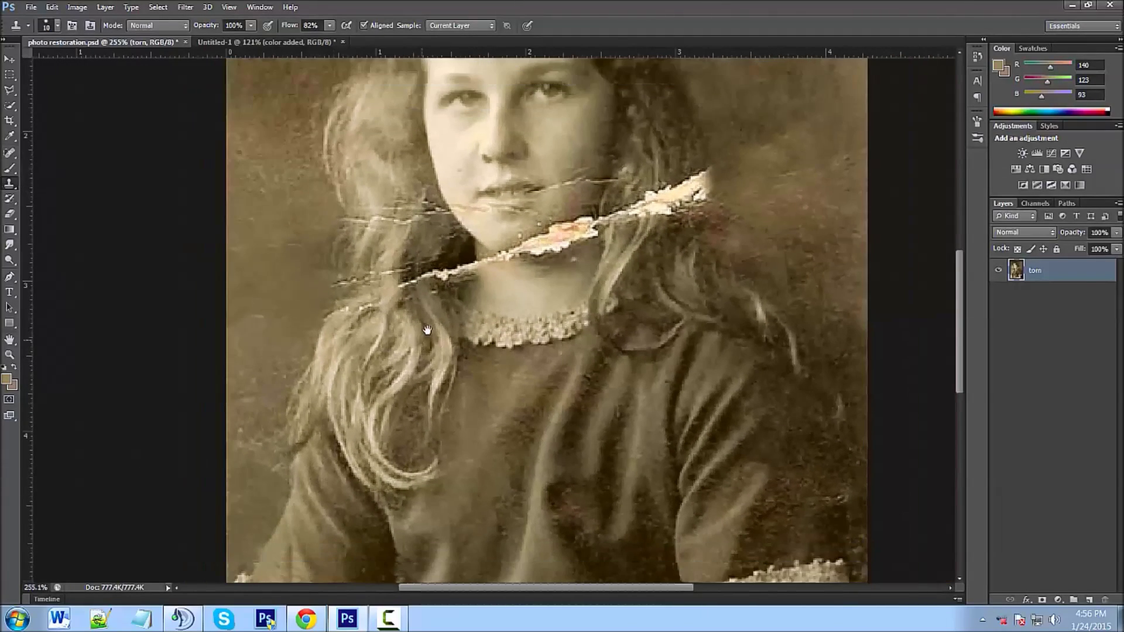
pyautogui.moveTo(427, 329); pyautogui.dragTo(445, 388)
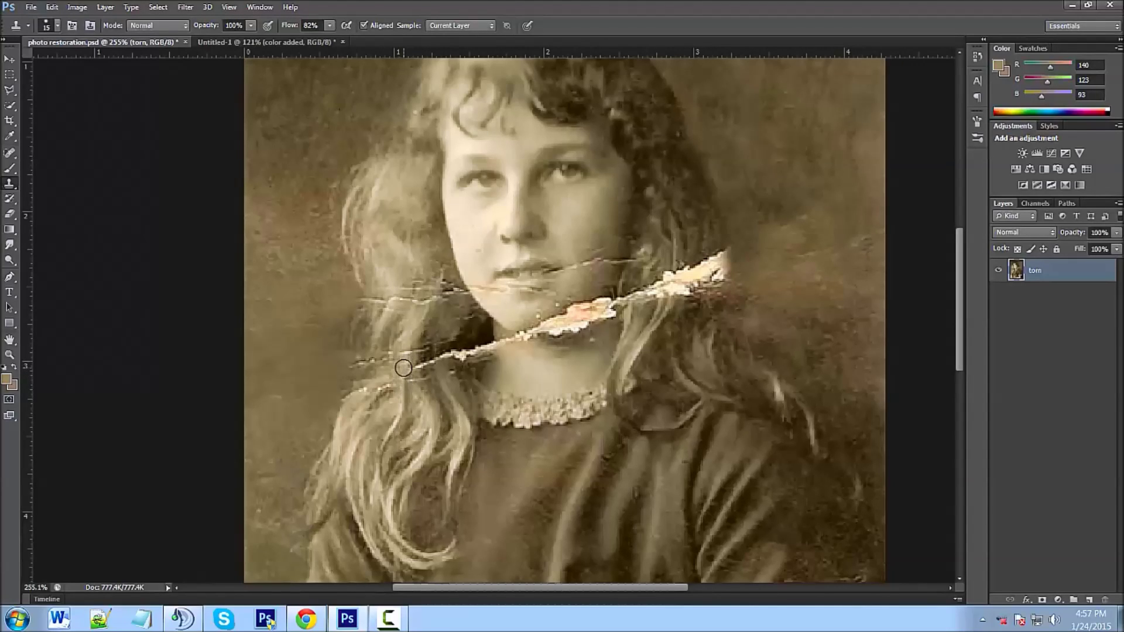
pyautogui.scroll(-3, 424, 412)
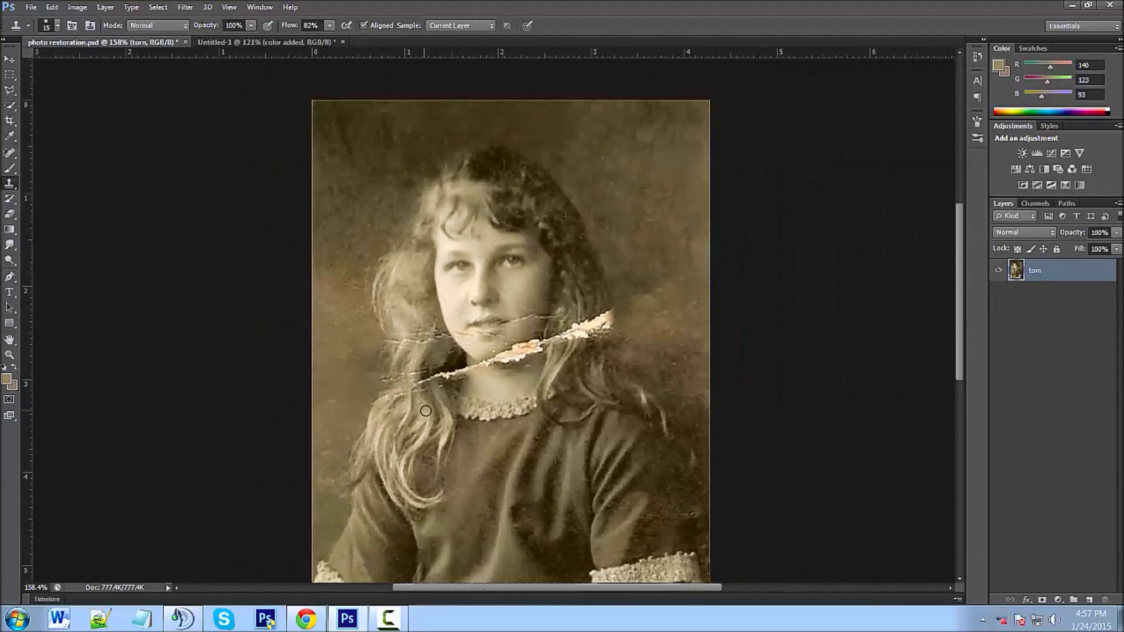
pyautogui.scroll(4, 436, 396)
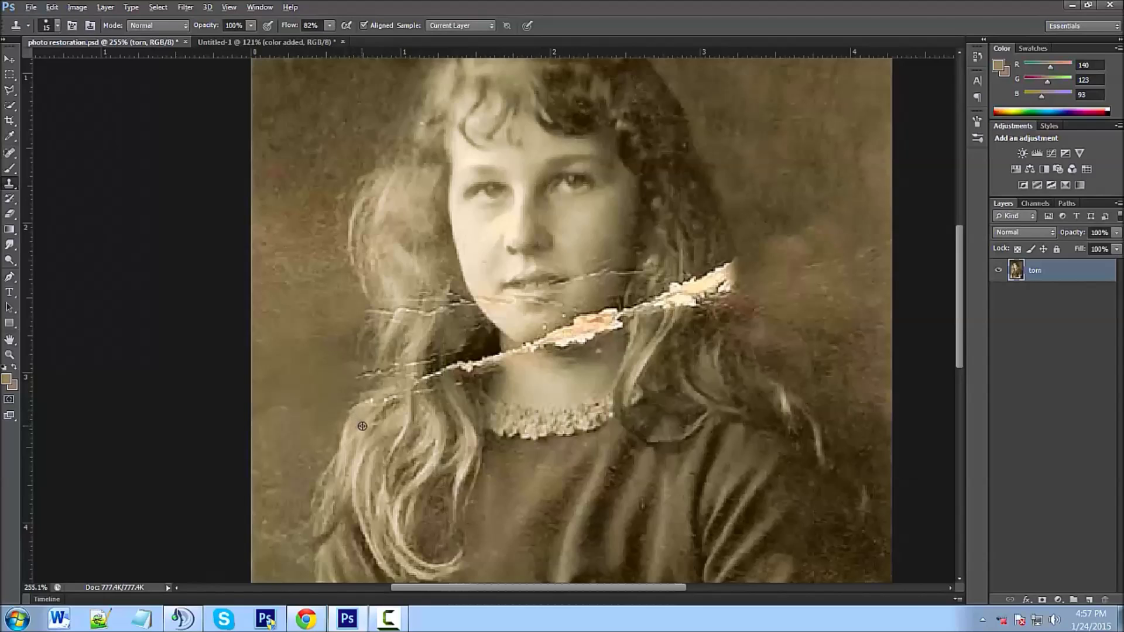
pyautogui.keyDown('alt'); pyautogui.click(353, 429); pyautogui.keyUp('alt')
pyautogui.click(349, 412)
pyautogui.click(357, 406)
pyautogui.press('alt')
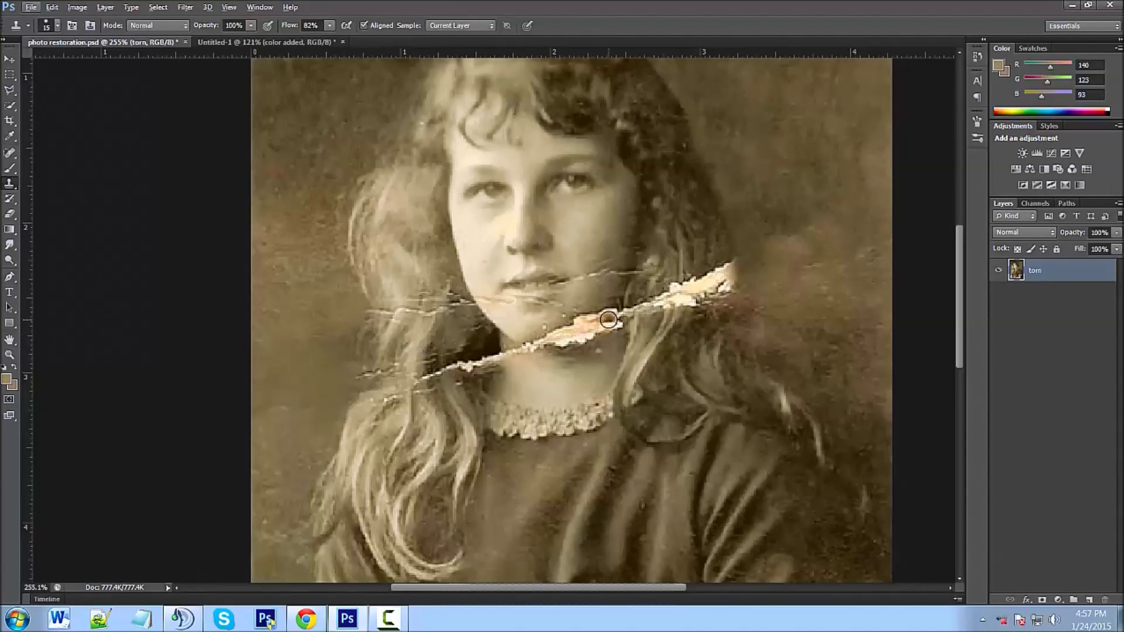
# Clone neighbouring hair over the thin horizontal cracks through the left-hand hair beside the cheek and jaw.
pyautogui.moveTo(385, 314); pyautogui.dragTo(377, 311)
pyautogui.keyDown('alt'); pyautogui.click(402, 300); pyautogui.keyUp('alt')
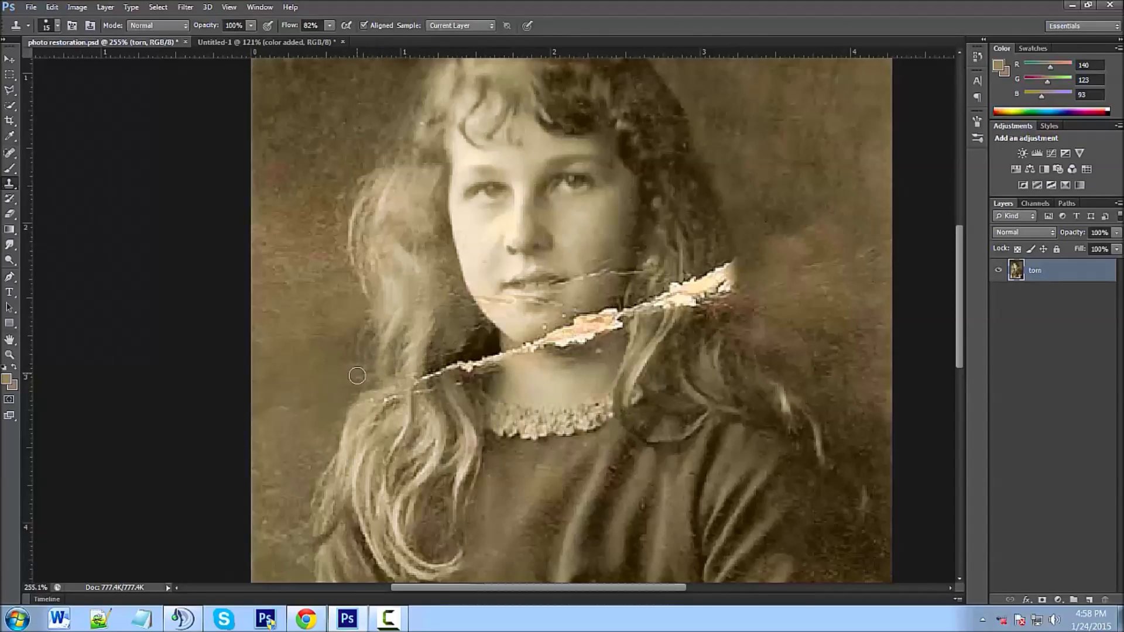
pyautogui.scroll(-7, 383, 451)
pyautogui.scroll(7, 440, 380)
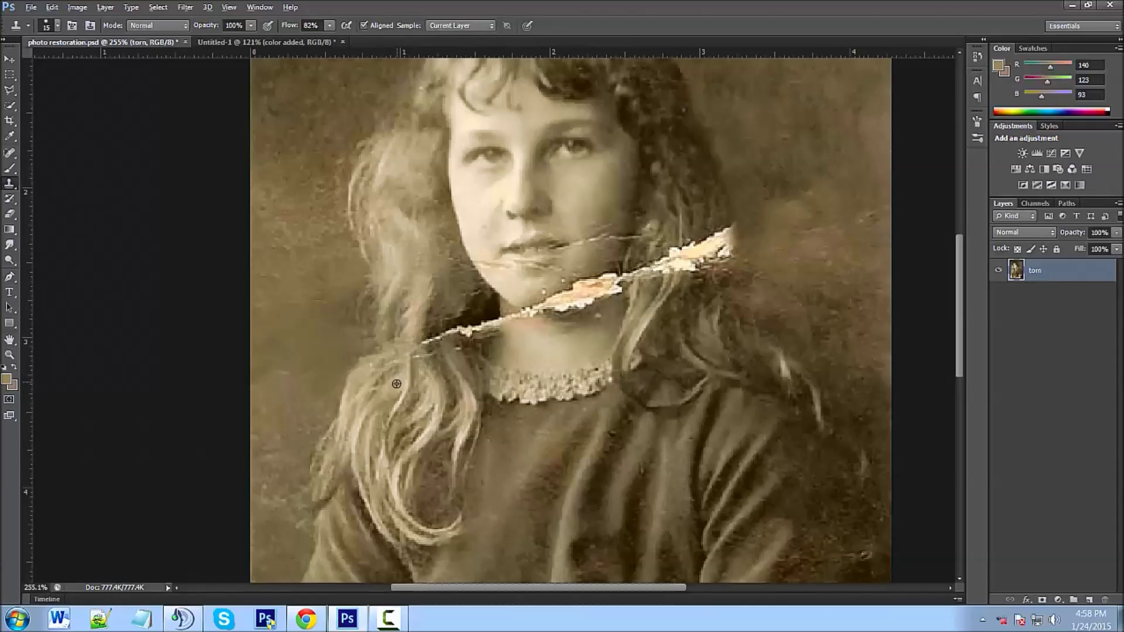
# Clone light and dark hair over the main tear from the left-hand shoulder curls to the edge of the neck.
pyautogui.keyDown('alt'); pyautogui.click(422, 381); pyautogui.keyUp('alt')
pyautogui.click(418, 356)
pyautogui.keyDown('alt'); pyautogui.click(451, 360); pyautogui.keyUp('alt')
pyautogui.click(428, 356)
pyautogui.click(451, 357)
pyautogui.keyDown('alt'); pyautogui.click(434, 347); pyautogui.keyUp('alt')
pyautogui.click(427, 342)
pyautogui.click(443, 338)
pyautogui.keyDown('alt'); pyautogui.click(441, 320); pyautogui.keyUp('alt')
pyautogui.click(434, 338)
pyautogui.keyDown('alt'); pyautogui.click(452, 317); pyautogui.keyUp('alt')
pyautogui.click(447, 331)
pyautogui.click(456, 332)
pyautogui.keyDown('alt'); pyautogui.click(462, 348); pyautogui.keyUp('alt')
pyautogui.click(465, 333)
pyautogui.click(460, 324)
pyautogui.keyDown('alt'); pyautogui.click(471, 315); pyautogui.keyUp('alt')
pyautogui.click(468, 332)
pyautogui.keyDown('alt'); pyautogui.click(474, 349); pyautogui.keyUp('alt')
pyautogui.click(475, 328)
pyautogui.keyDown('alt'); pyautogui.click(464, 360); pyautogui.keyUp('alt')
pyautogui.click(469, 341)
pyautogui.click(481, 335)
pyautogui.keyDown('alt'); pyautogui.click(474, 333); pyautogui.keyUp('alt')
pyautogui.click(484, 324)
pyautogui.click(488, 322)
pyautogui.keyDown('alt'); pyautogui.click(487, 314); pyautogui.keyUp('alt')
pyautogui.click(492, 321)
pyautogui.keyDown('alt'); pyautogui.click(496, 315); pyautogui.keyUp('alt')
pyautogui.click(491, 333)
pyautogui.keyDown('alt'); pyautogui.click(497, 313); pyautogui.keyUp('alt')
pyautogui.click(501, 318)
pyautogui.click(496, 326)
pyautogui.click(471, 308)
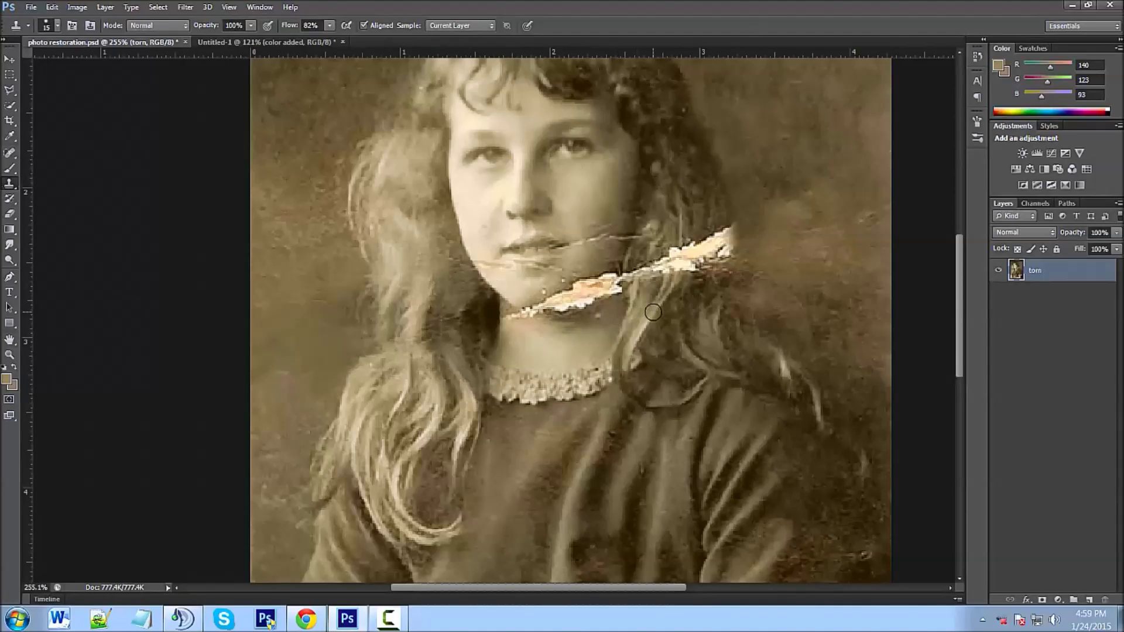
# Clone hair and background over the outer end of the wide tear on the right-hand side of the head.
pyautogui.moveTo(728, 288); pyautogui.dragTo(652, 334)
pyautogui.keyDown('alt'); pyautogui.click(648, 264); pyautogui.keyUp('alt')
pyautogui.click(655, 273)
pyautogui.click(655, 285)
pyautogui.keyDown('alt'); pyautogui.click(644, 270); pyautogui.keyUp('alt')
pyautogui.click(653, 298)
pyautogui.keyDown('alt'); pyautogui.click(652, 330); pyautogui.keyUp('alt')
pyautogui.click(655, 312)
pyautogui.click(649, 307)
pyautogui.click(641, 302)
pyautogui.click(639, 284)
pyautogui.click(638, 308)
pyautogui.click(628, 307)
pyautogui.keyDown('alt'); pyautogui.click(635, 267); pyautogui.keyUp('alt')
pyautogui.click(632, 294)
pyautogui.click(624, 303)
pyautogui.keyDown('alt'); pyautogui.click(623, 265); pyautogui.keyUp('alt')
pyautogui.click(625, 303)
pyautogui.click(623, 292)
pyautogui.keyDown('alt'); pyautogui.click(607, 279); pyautogui.keyUp('alt')
pyautogui.click(606, 299)
pyautogui.click(613, 296)
pyautogui.click(614, 306)
pyautogui.click(611, 314)
pyautogui.click(621, 310)
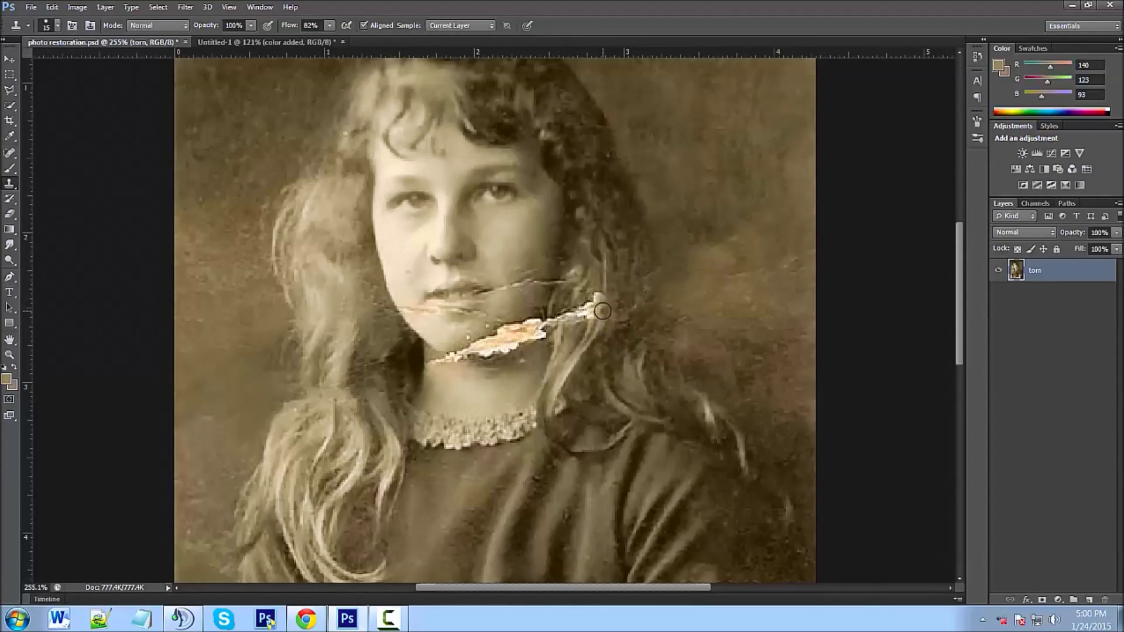
# Clone hair strands over the remaining inner part of the tear in the right-hand hair, up to the neck.
pyautogui.click(598, 297)
pyautogui.click(593, 304)
pyautogui.click(582, 310)
pyautogui.click(574, 317)
pyautogui.click(566, 319)
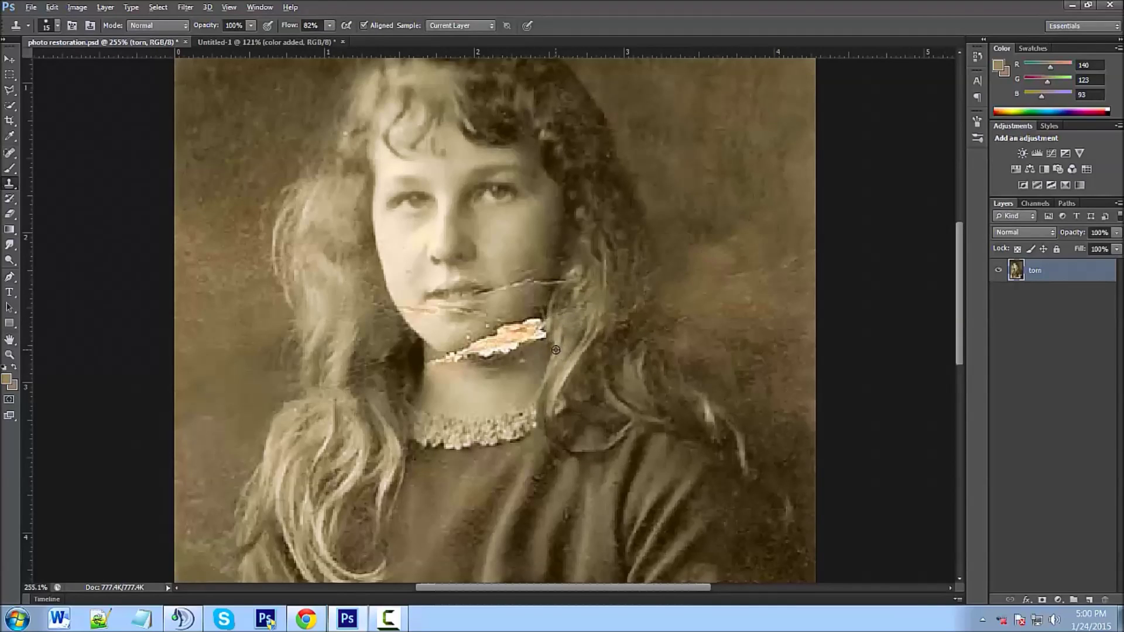
pyautogui.keyDown('alt'); pyautogui.click(549, 344); pyautogui.keyUp('alt')
pyautogui.scroll(-2, 615, 300)
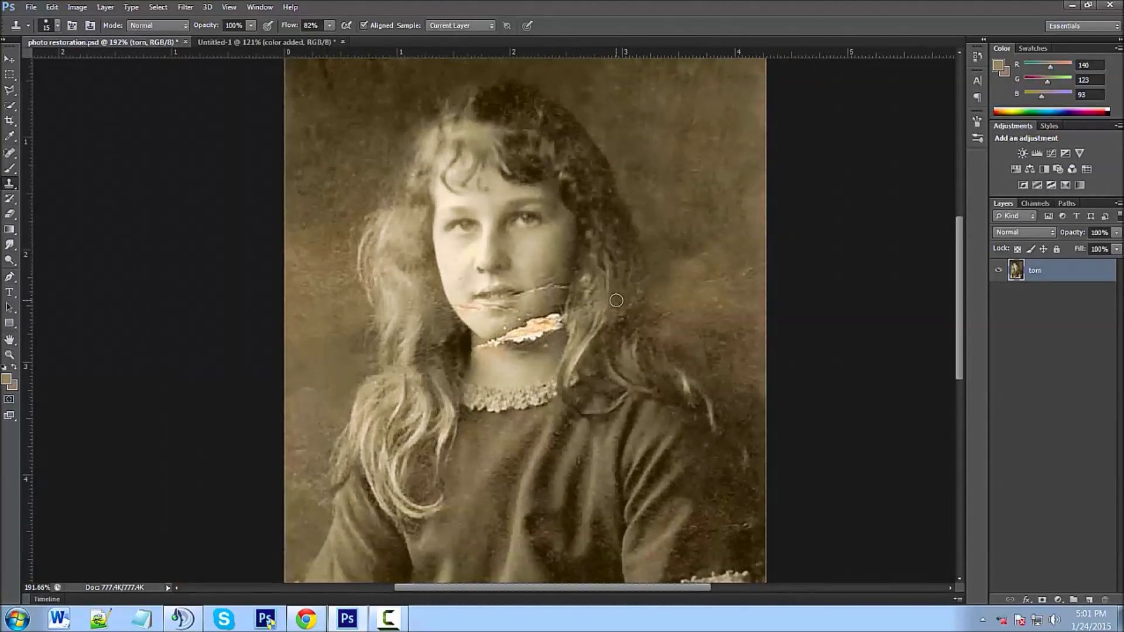
pyautogui.scroll(-2, 615, 300)
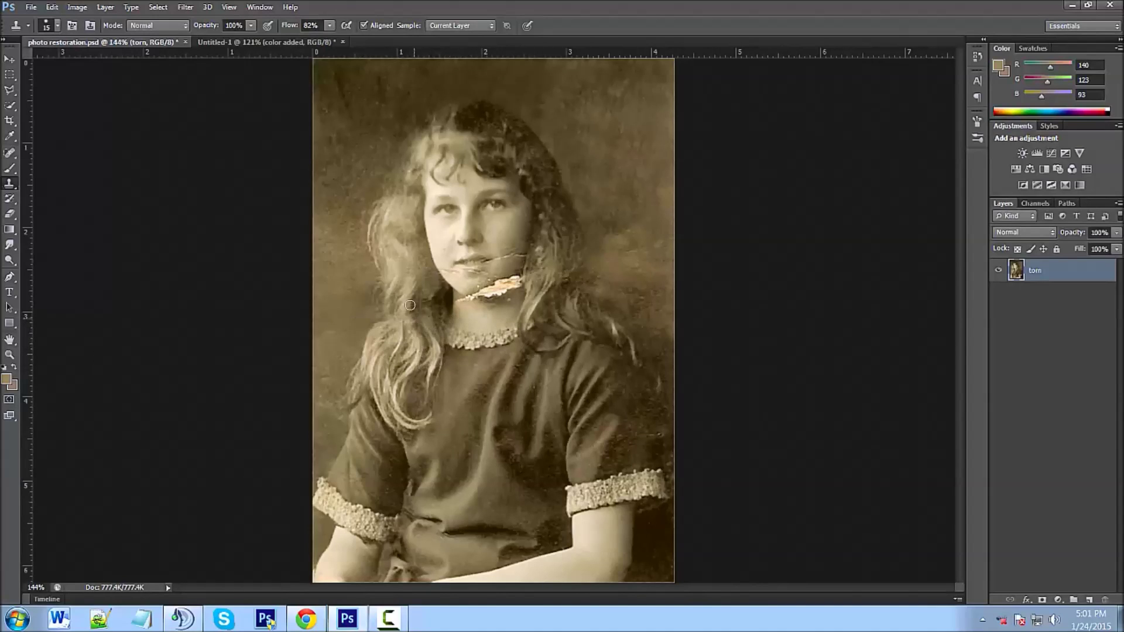
# Clone skin over the thin cracks crossing the jaw edge, the area below the lips and the right-hand cheek.
pyautogui.scroll(5, 438, 301)
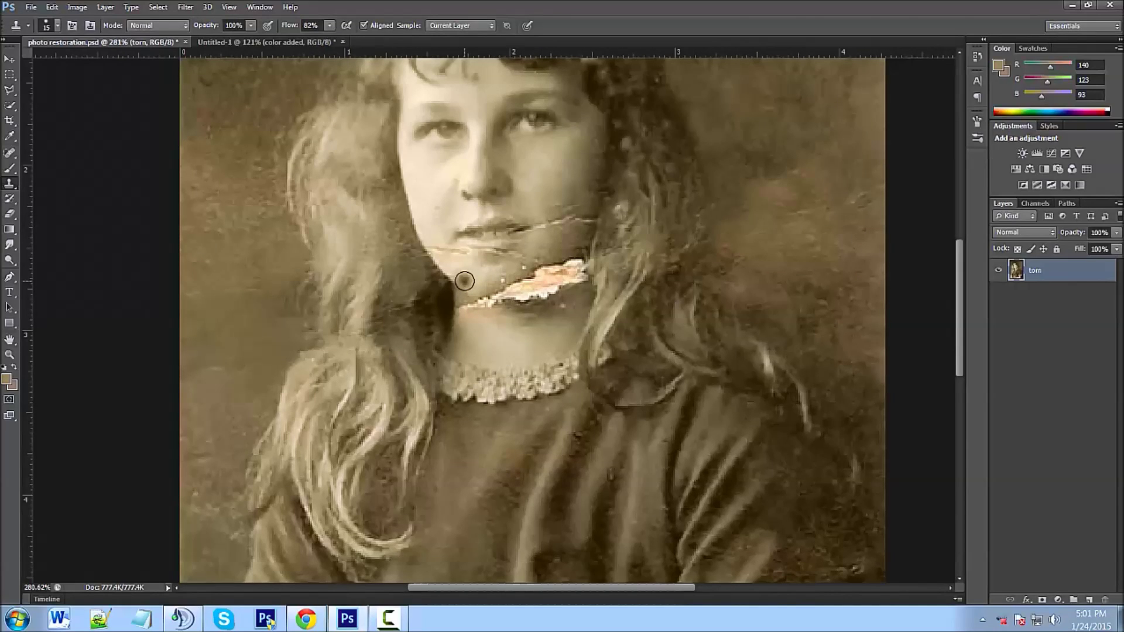
pyautogui.moveTo(572, 166); pyautogui.dragTo(532, 258)
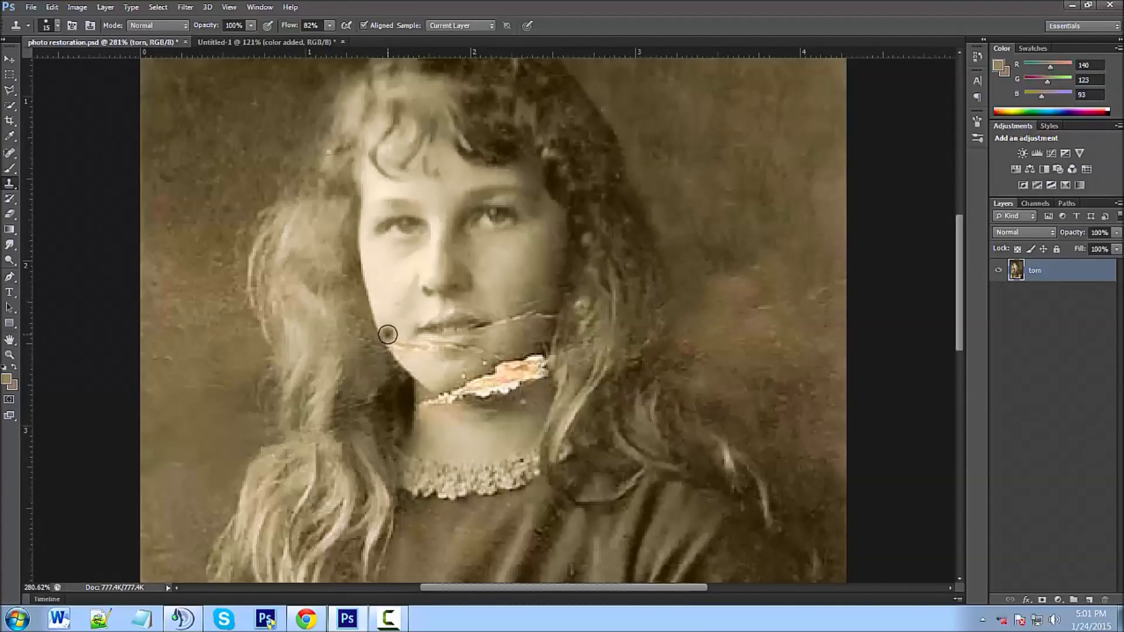
pyautogui.keyDown('alt'); pyautogui.click(391, 328); pyautogui.keyUp('alt')
pyautogui.keyDown('alt'); pyautogui.click(392, 331); pyautogui.keyUp('alt')
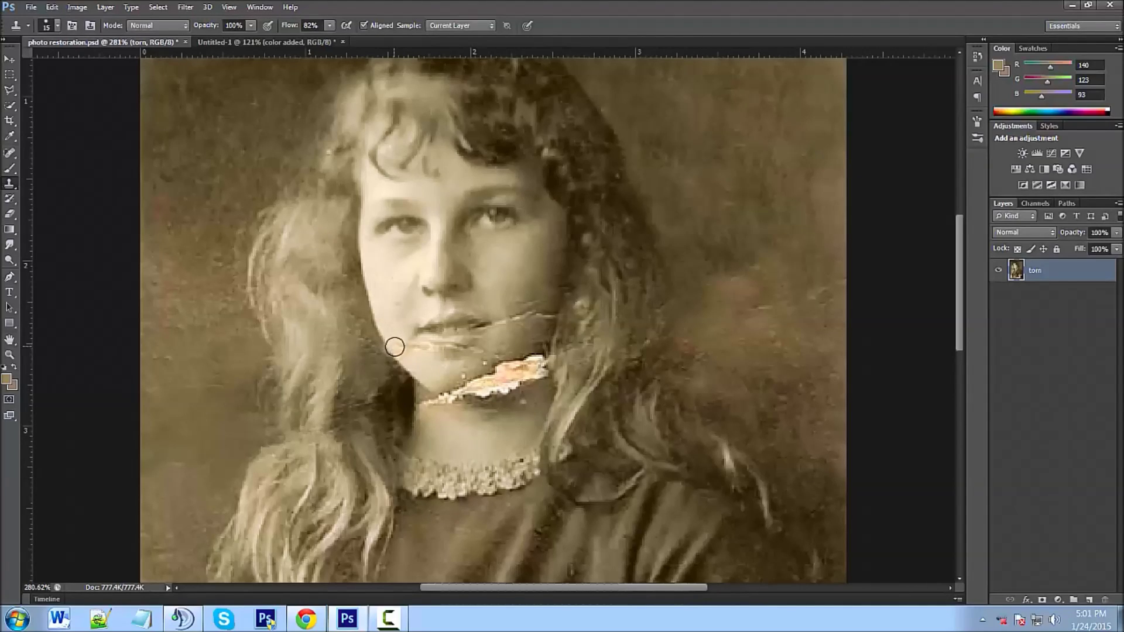
pyautogui.click(400, 345)
pyautogui.keyDown('alt'); pyautogui.click(393, 325); pyautogui.keyUp('alt')
pyautogui.click(396, 344)
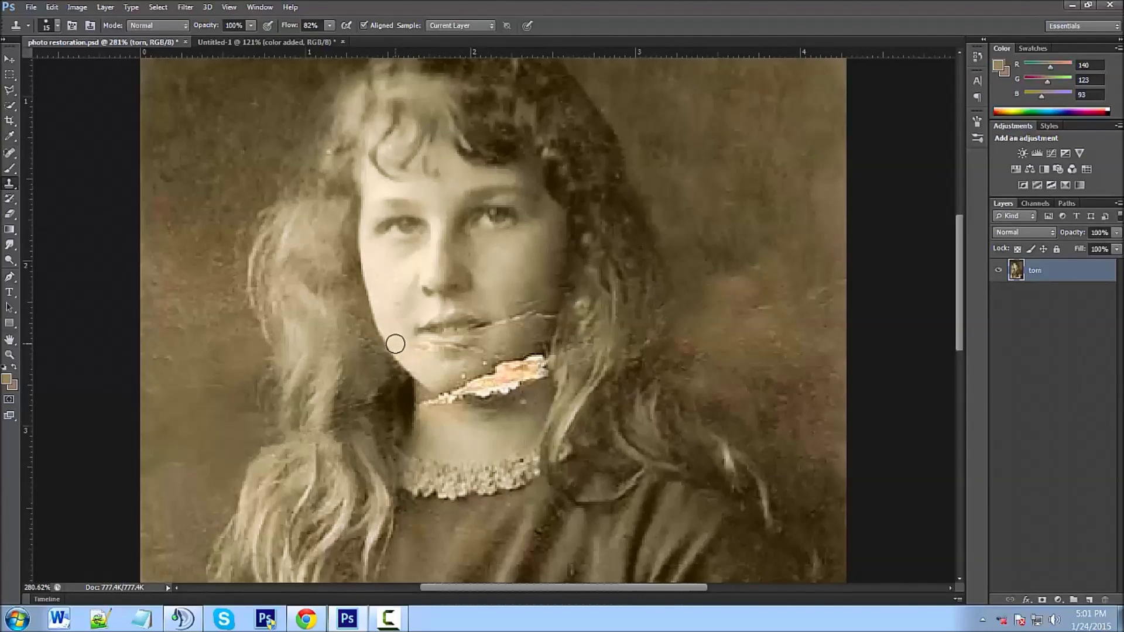
pyautogui.keyDown('alt'); pyautogui.click(421, 362); pyautogui.keyUp('alt')
pyautogui.keyDown('alt'); pyautogui.click(422, 362); pyautogui.keyUp('alt')
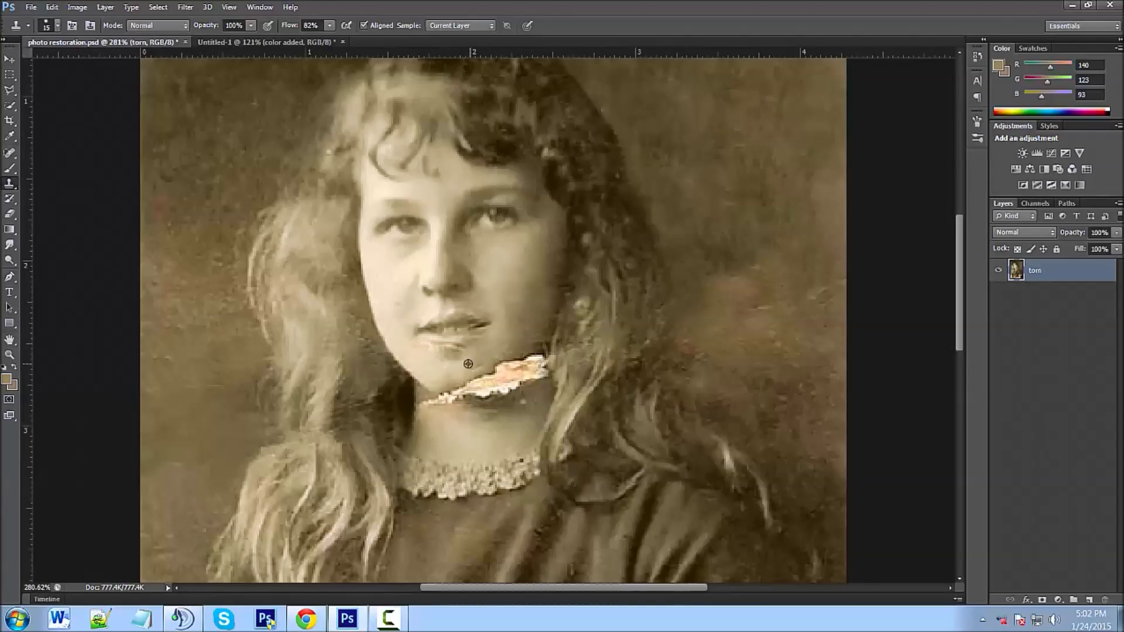
# Reduce the Clone Stamp to size 7 and retouch the dark patch of skin just below the lower lip.
pyautogui.scroll(1, 467, 366)
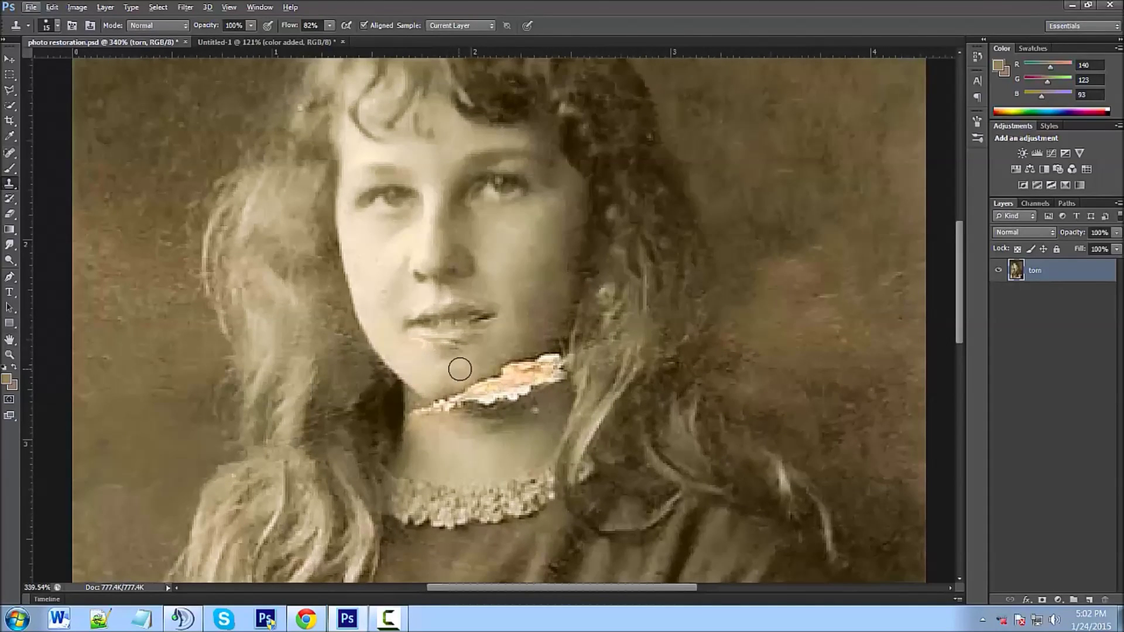
pyautogui.keyDown('alt'); pyautogui.click(452, 357); pyautogui.keyUp('alt')
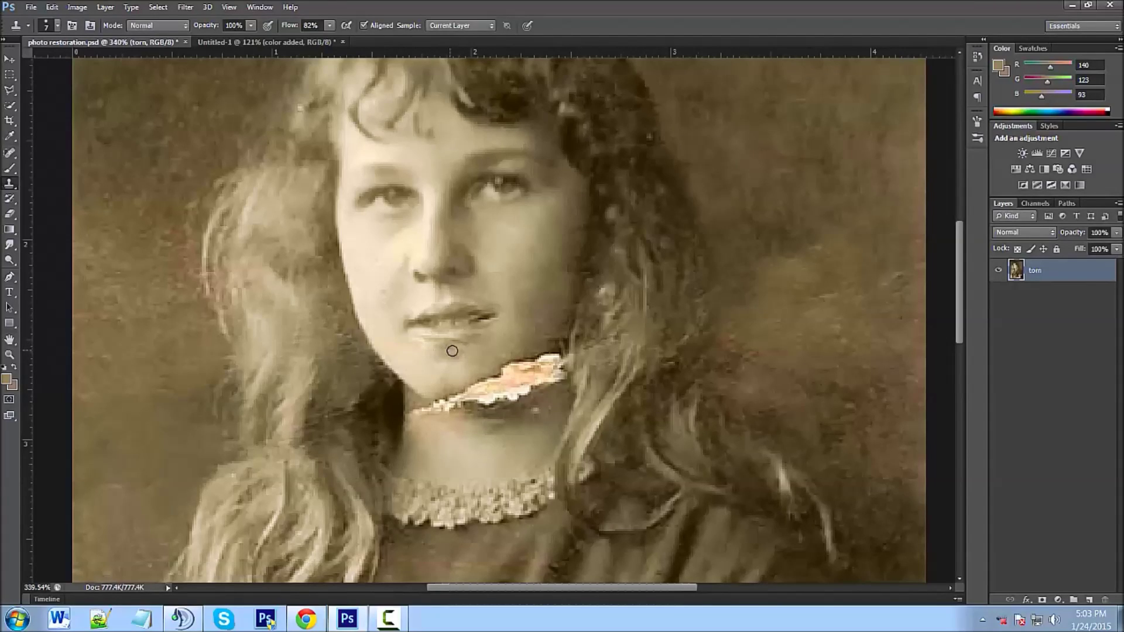
pyautogui.scroll(-3, 437, 376)
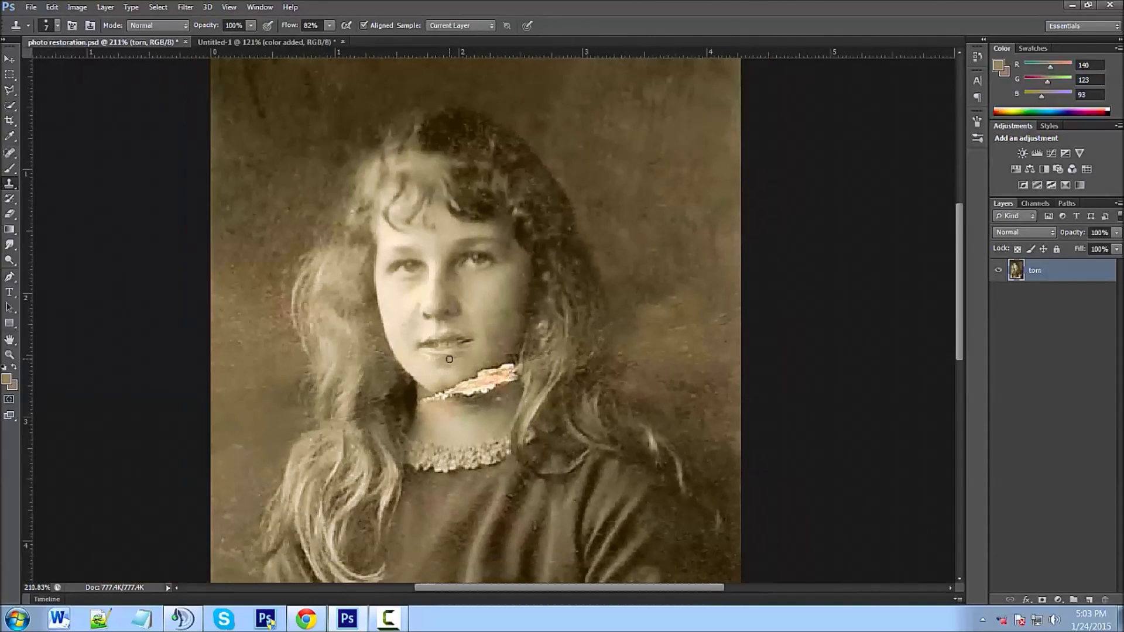
pyautogui.scroll(2, 449, 359)
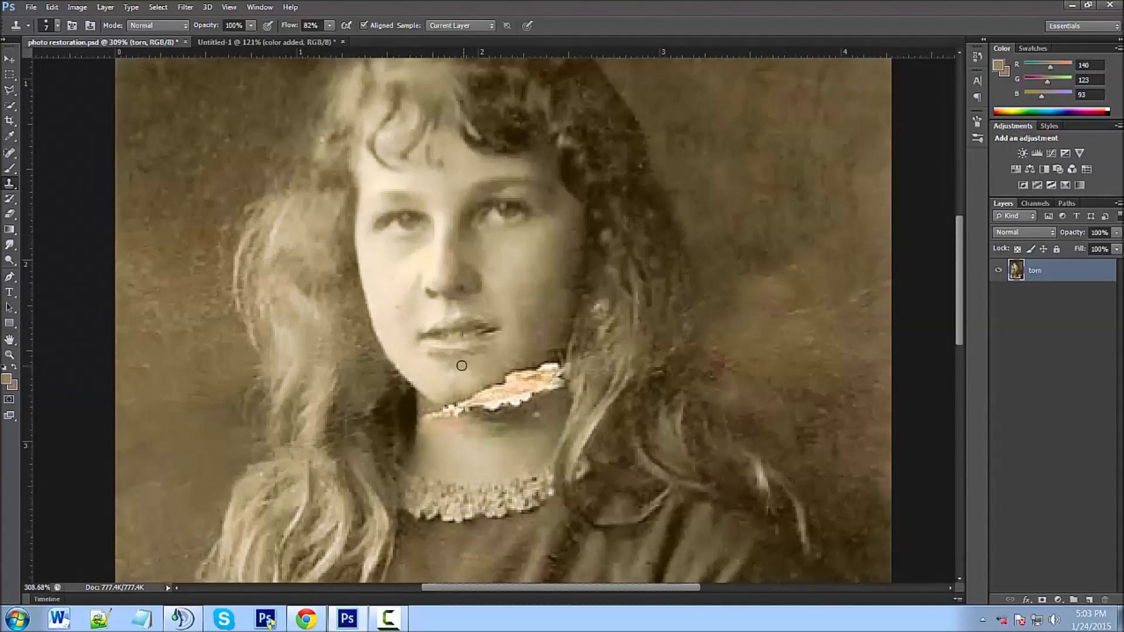
pyautogui.scroll(-2, 451, 365)
pyautogui.scroll(1, 451, 367)
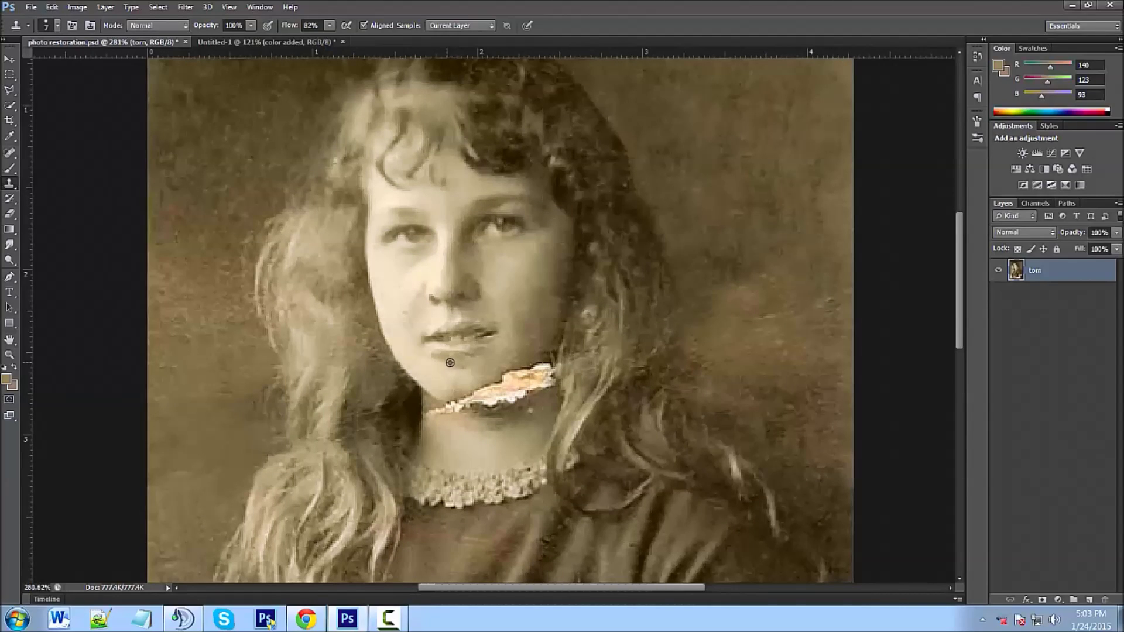
pyautogui.keyDown('alt'); pyautogui.click(453, 361); pyautogui.keyUp('alt')
pyautogui.scroll(-3, 471, 359)
pyautogui.scroll(2, 489, 360)
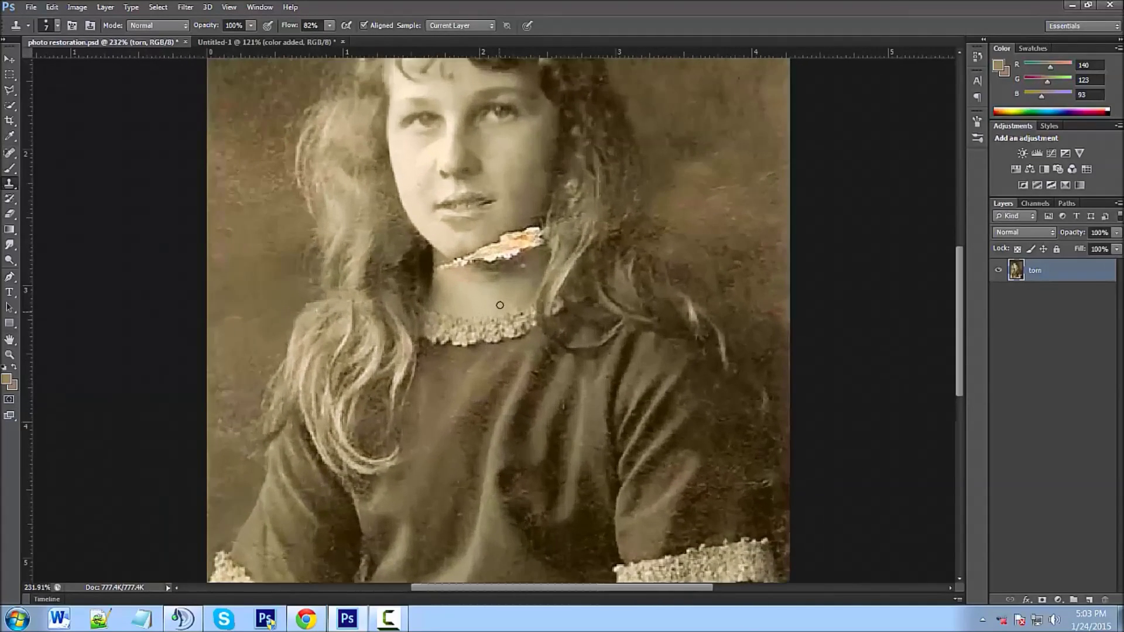
# Lower the Clone Stamp flow to 18% for softer retouching around the mouth.
pyautogui.moveTo(508, 229); pyautogui.dragTo(508, 381)
pyautogui.moveTo(299, 22)
pyautogui.mouseDown()
pyautogui.moveTo(252, 23)
pyautogui.moveTo(292, 28)
pyautogui.mouseUp()
pyautogui.scroll(1, 473, 397)
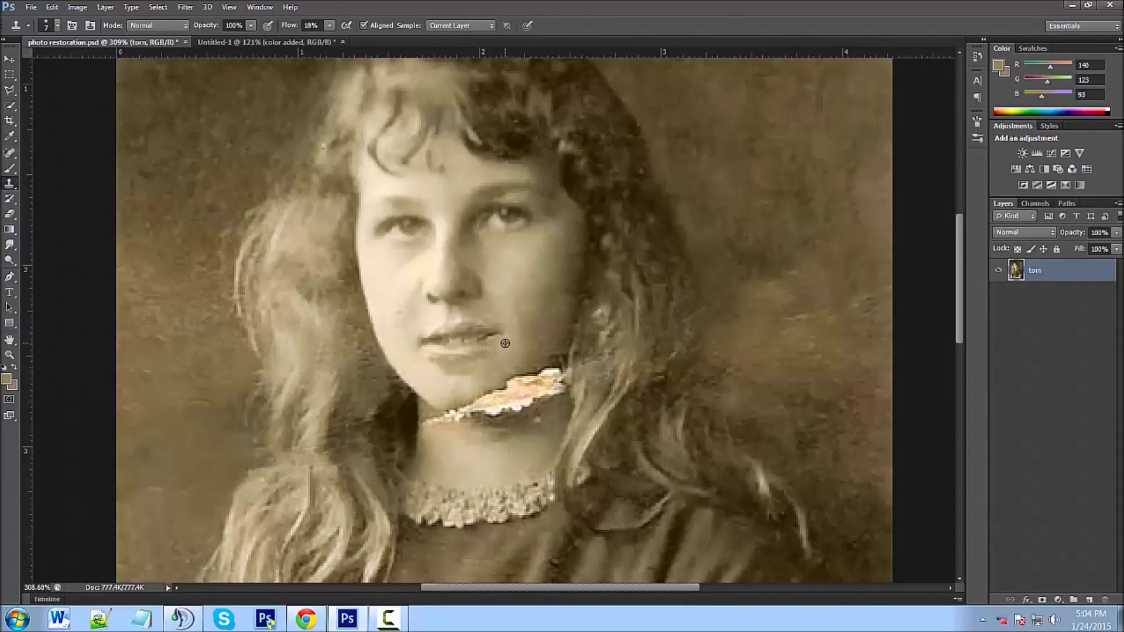
# Add a new empty layer above the torn photo layer and switch to the Brush tool.
pyautogui.scroll(-5, 519, 350)
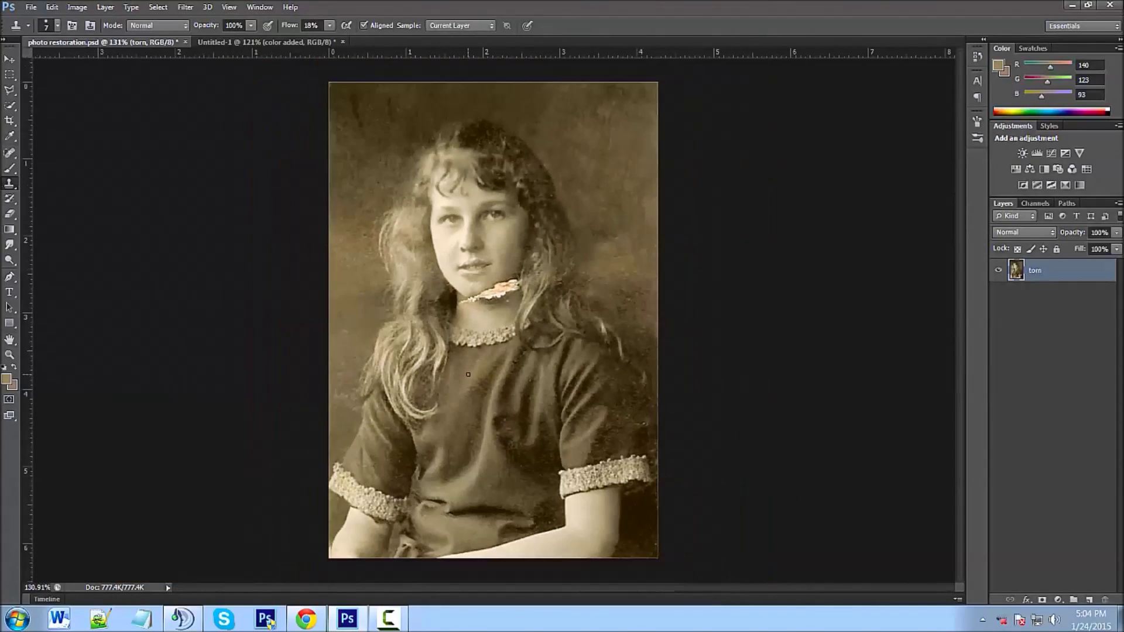
pyautogui.scroll(3, 467, 374)
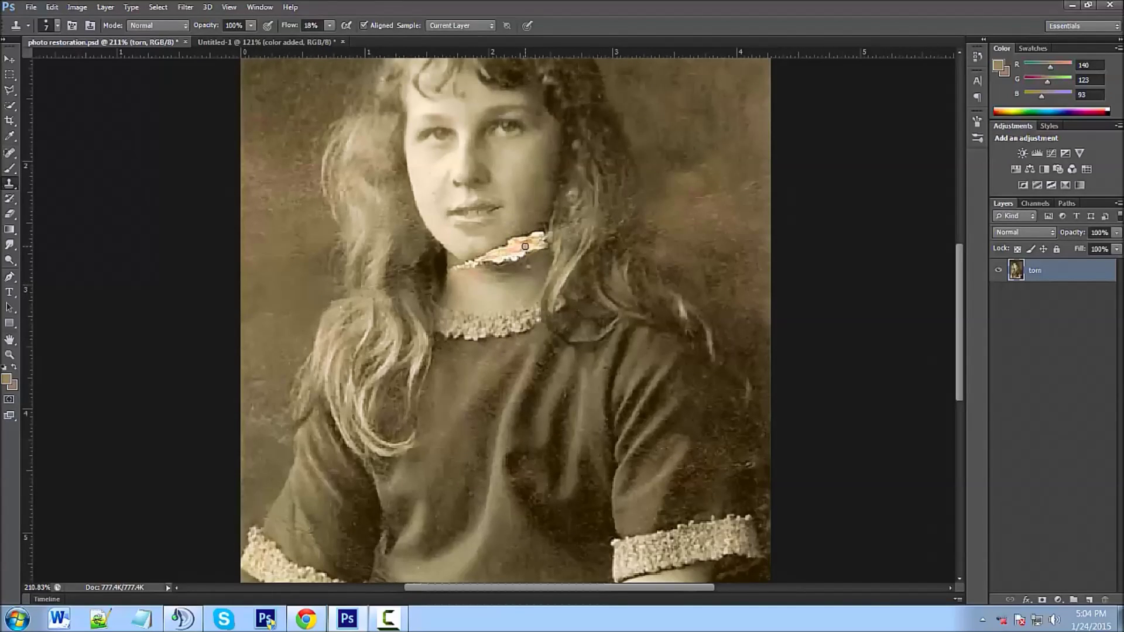
pyautogui.moveTo(526, 243)
pyautogui.mouseDown()
pyautogui.moveTo(502, 321)
pyautogui.moveTo(484, 334)
pyautogui.moveTo(492, 351)
pyautogui.mouseUp()
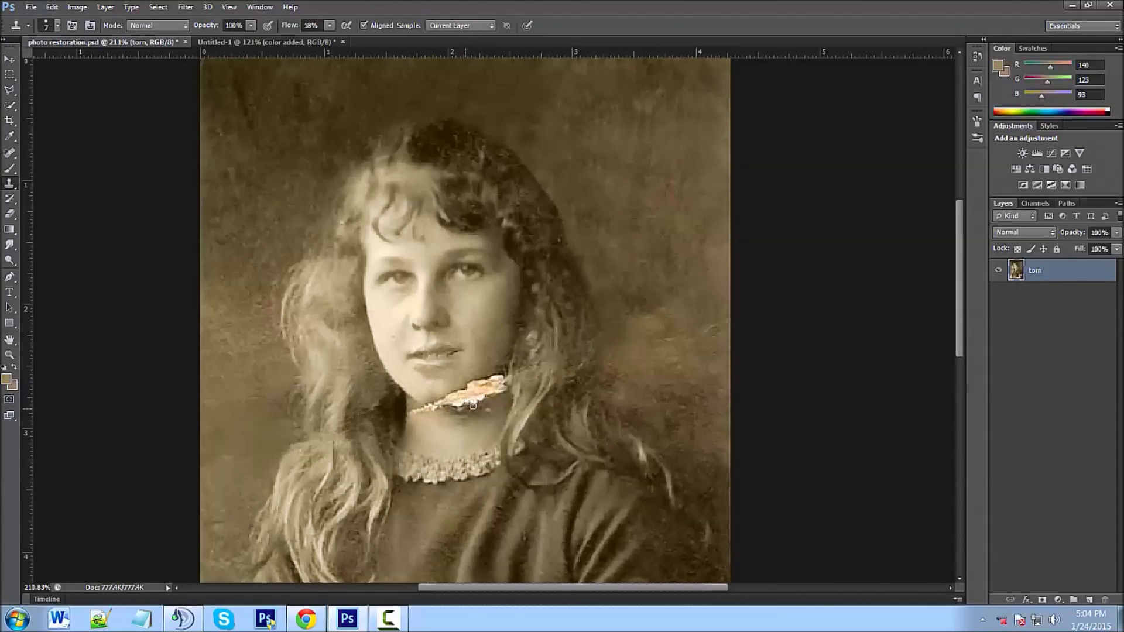
pyautogui.scroll(2, 469, 396)
pyautogui.scroll(-1, 445, 403)
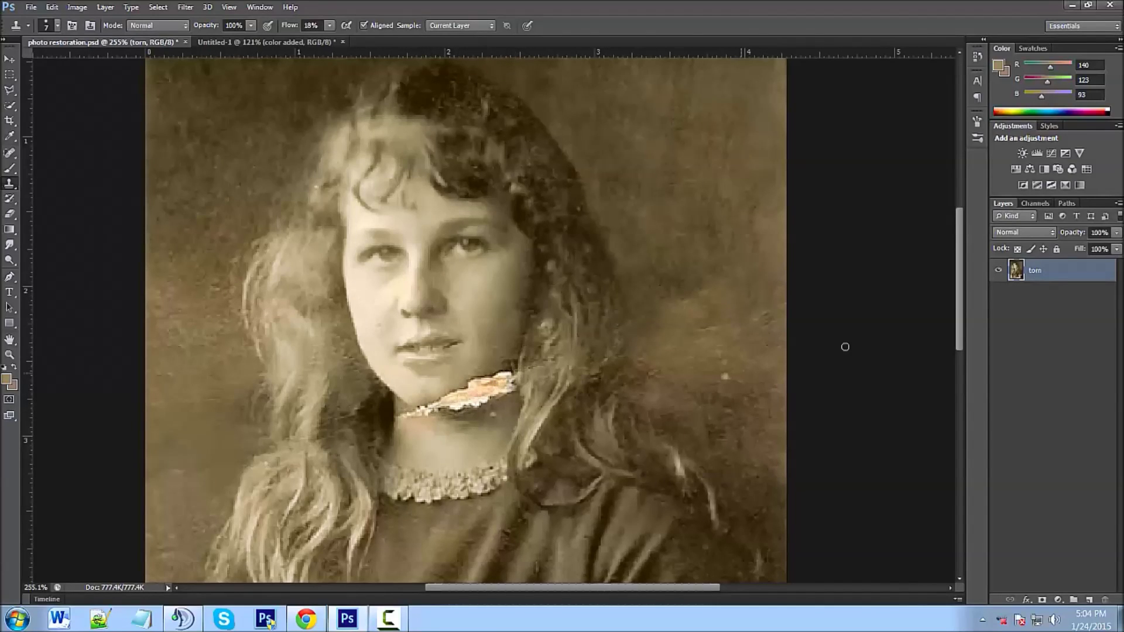
pyautogui.click(1089, 600)
pyautogui.click(9, 169)
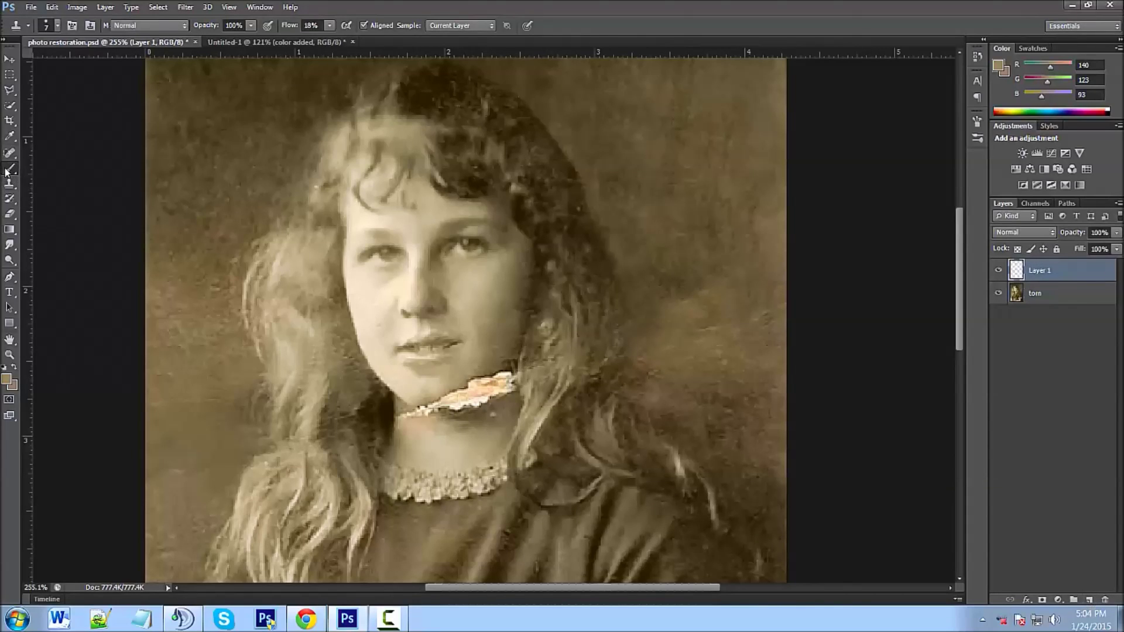
pyautogui.click(57, 25)
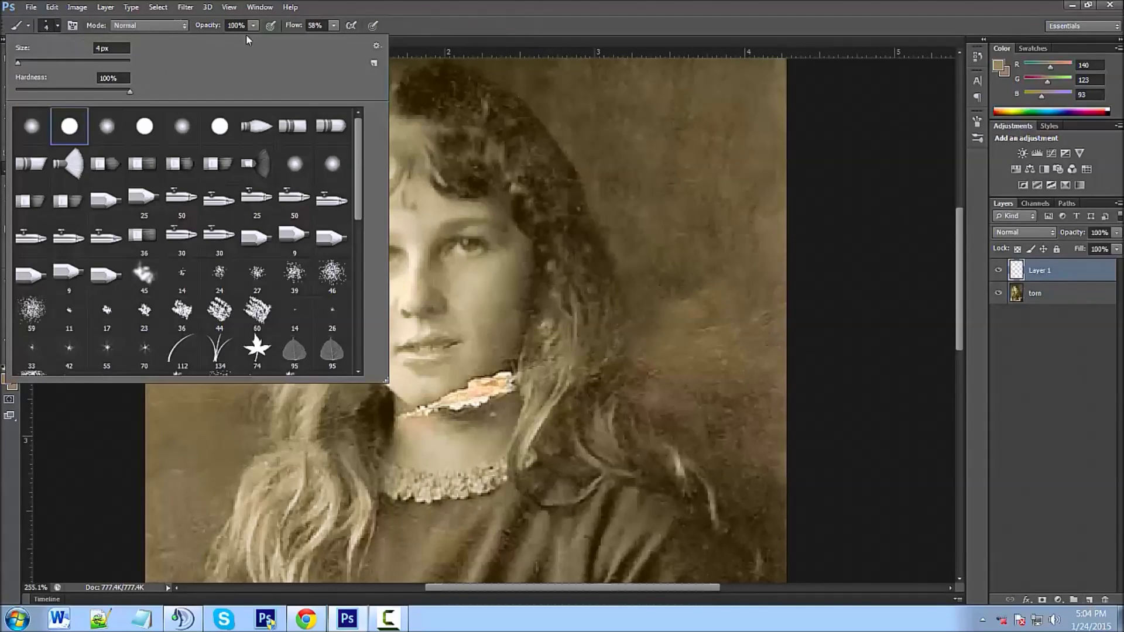
pyautogui.click(381, 6)
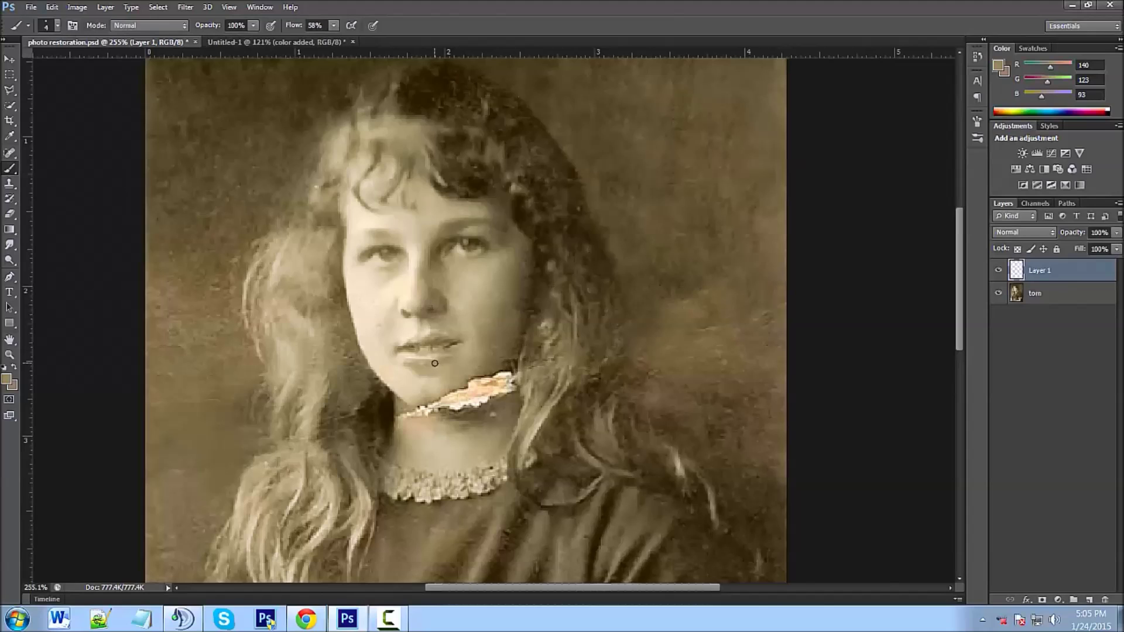
# Set the brush size to 2 px for drawing a thin line.
pyautogui.press(']')
pyautogui.press(']')
pyautogui.press(']')
pyautogui.press(']')
pyautogui.press(']')
pyautogui.press(']')
pyautogui.press(']')
pyautogui.press(']')
pyautogui.press(']')
pyautogui.press(']')
pyautogui.press(']')
pyautogui.press(']')
pyautogui.press(']')
pyautogui.press(']')
pyautogui.press(']')
pyautogui.press(']')
pyautogui.press('[')
pyautogui.press('[')
pyautogui.press('[')
pyautogui.press('[')
pyautogui.press('[')
pyautogui.press('[')
pyautogui.press('[')
pyautogui.press('[')
pyautogui.press('[')
pyautogui.press('[')
pyautogui.press('[')
pyautogui.press('[')
# Set the foreground color to bright red with R 252, G 0, B 6.
pyautogui.scroll(5, 398, 397)
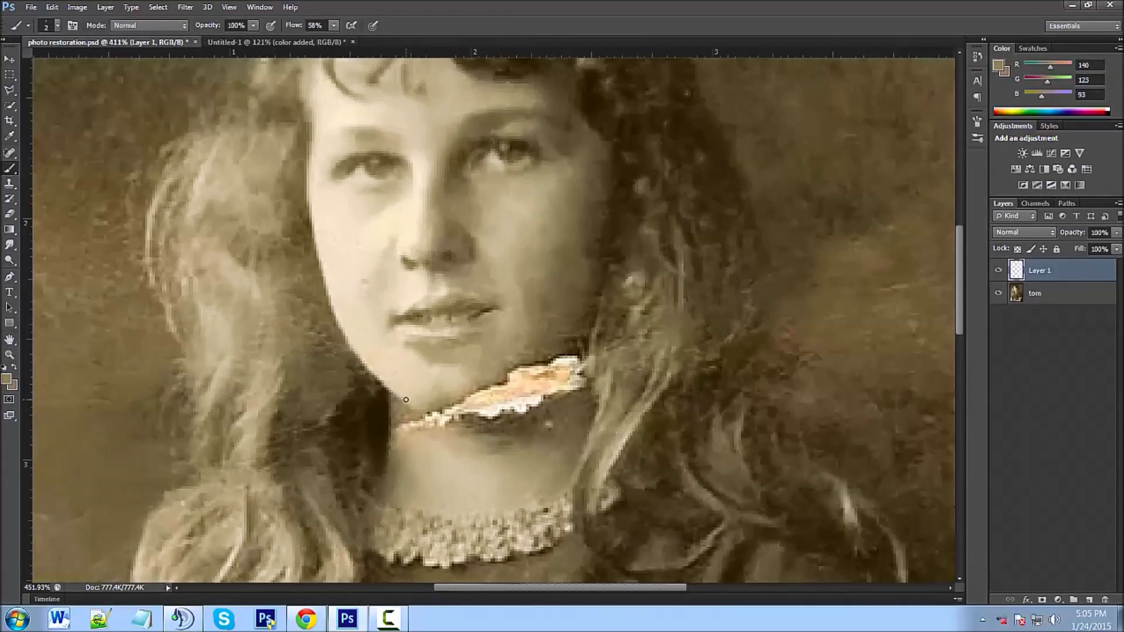
pyautogui.scroll(-1, 407, 401)
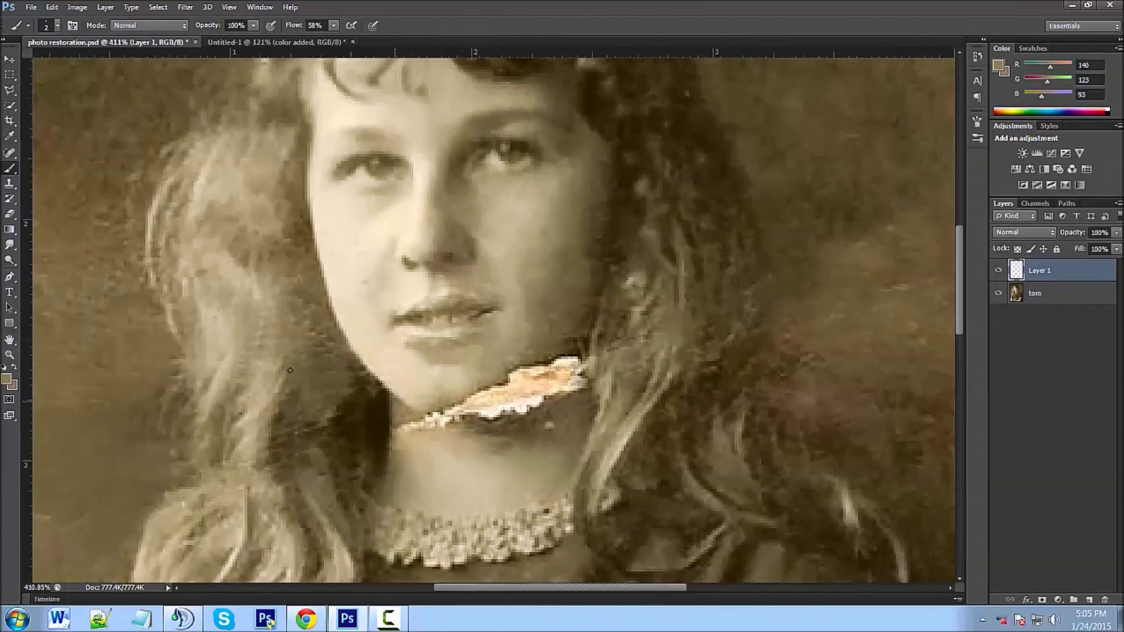
pyautogui.click(5, 380)
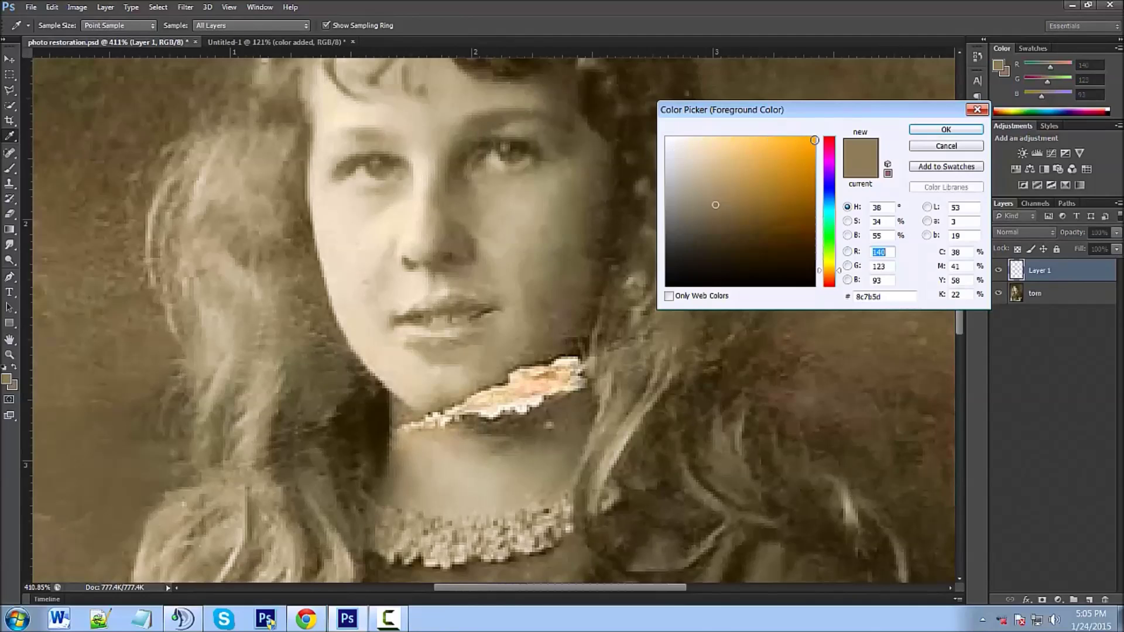
pyautogui.click(829, 138)
pyautogui.click(815, 138)
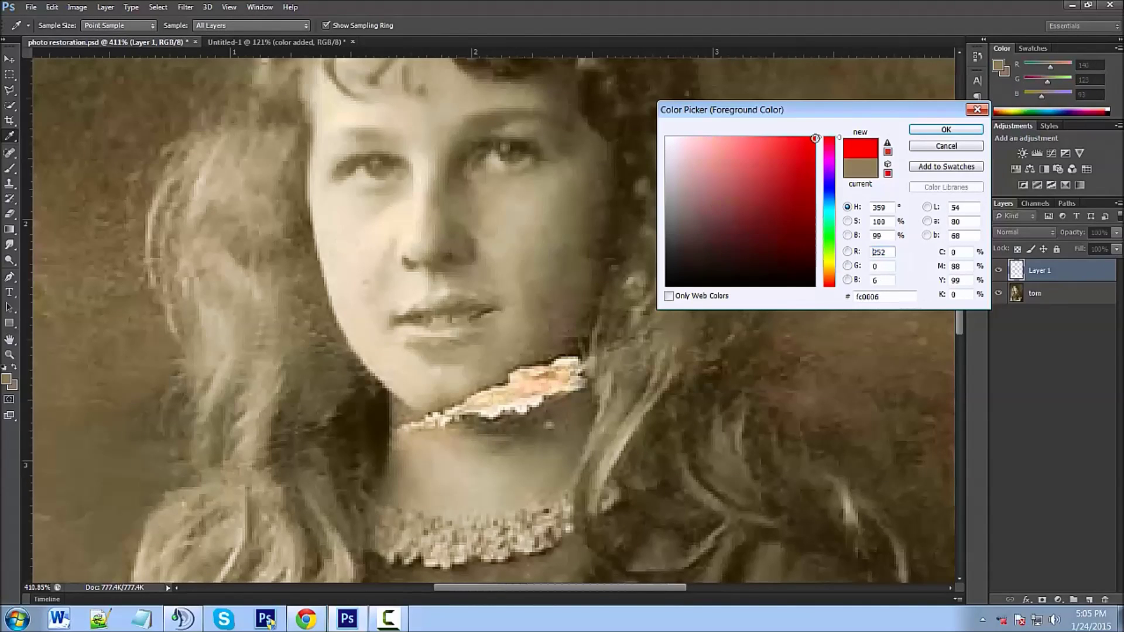
pyautogui.click(946, 130)
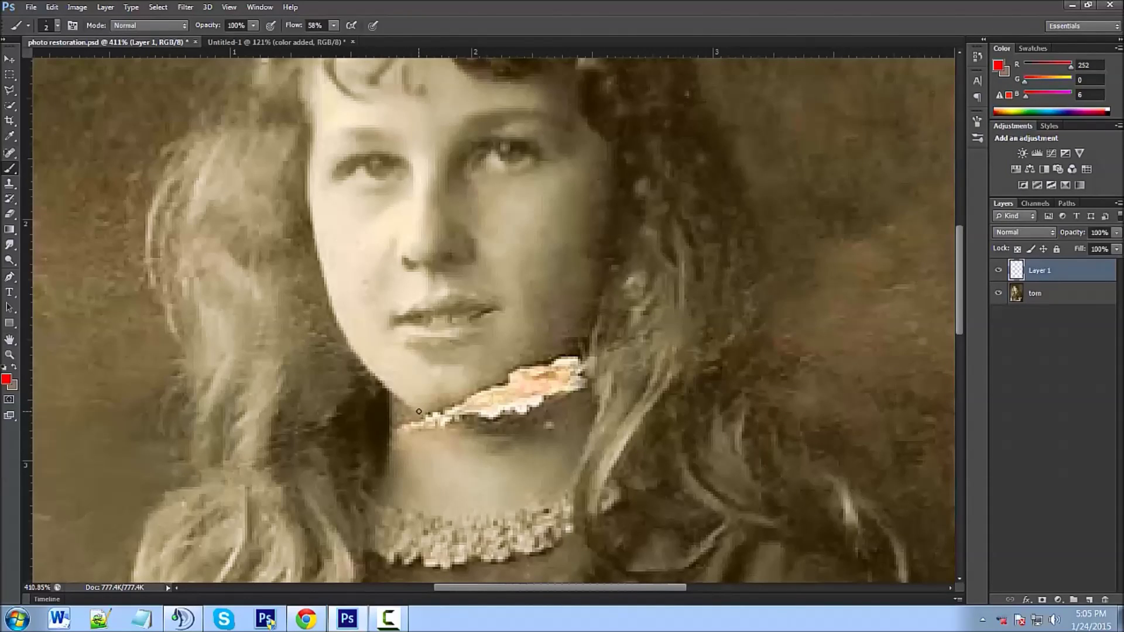
# Try to paint a red jawline guide through the tear under the chin, and undo the stroke.
pyautogui.moveTo(419, 411)
pyautogui.mouseDown()
pyautogui.moveTo(514, 398)
pyautogui.moveTo(567, 357)
pyautogui.mouseUp()
pyautogui.scroll(-9, 514, 393)
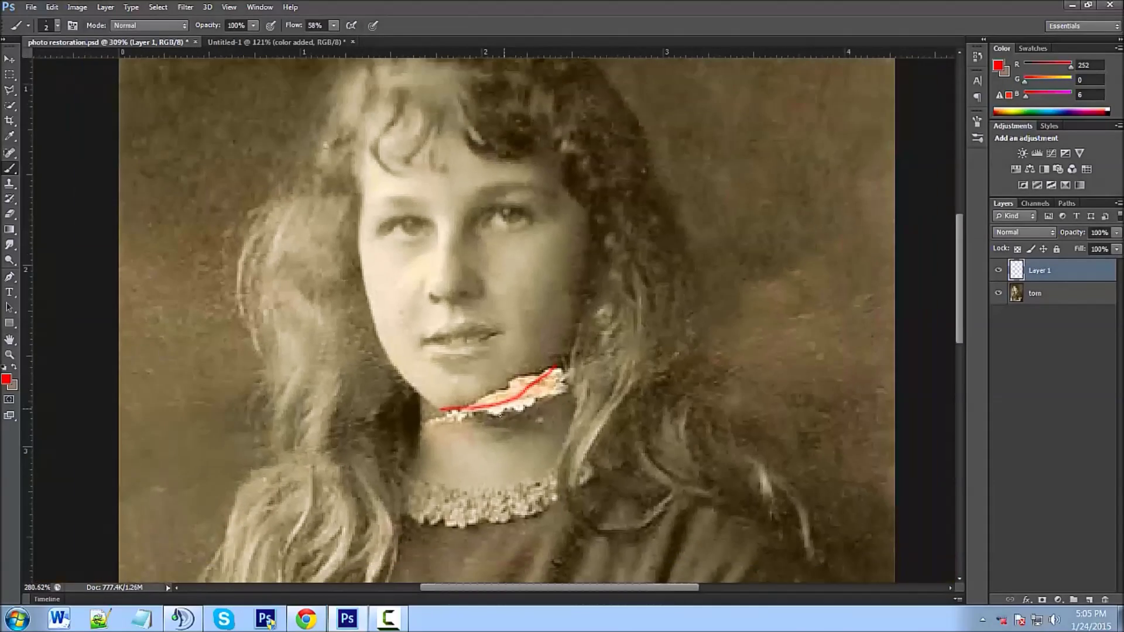
pyautogui.scroll(5, 464, 422)
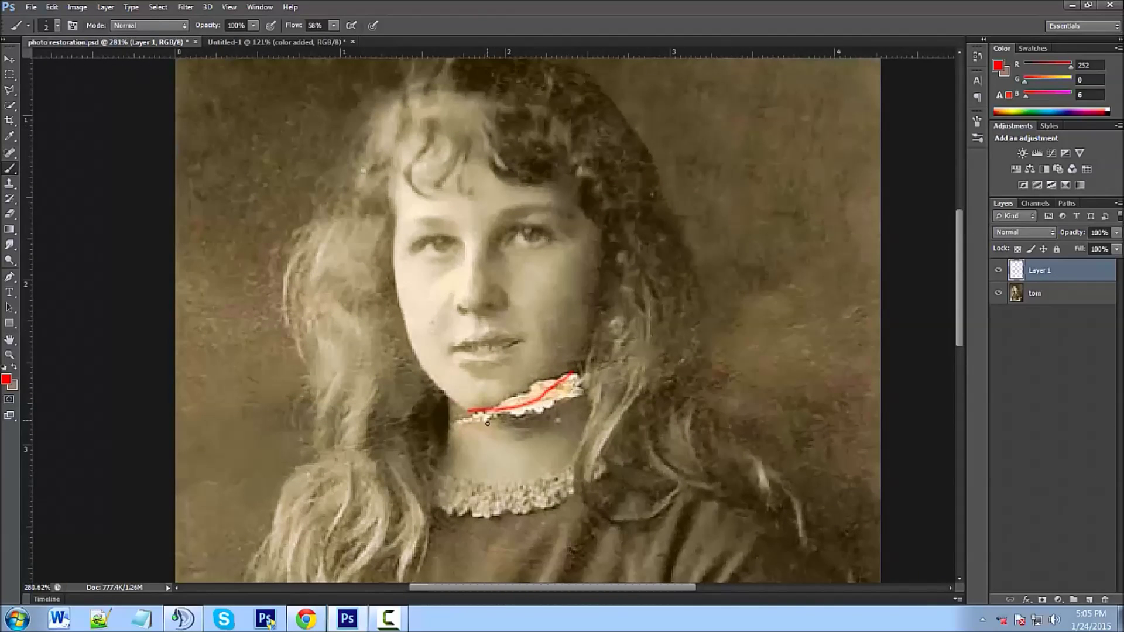
pyautogui.hotkey('ctrl', 'z')
# Paint a thin red guide line on the new layer, following the jaw edge through the tear from the chin to the right-hand hair.
pyautogui.scroll(3, 470, 412)
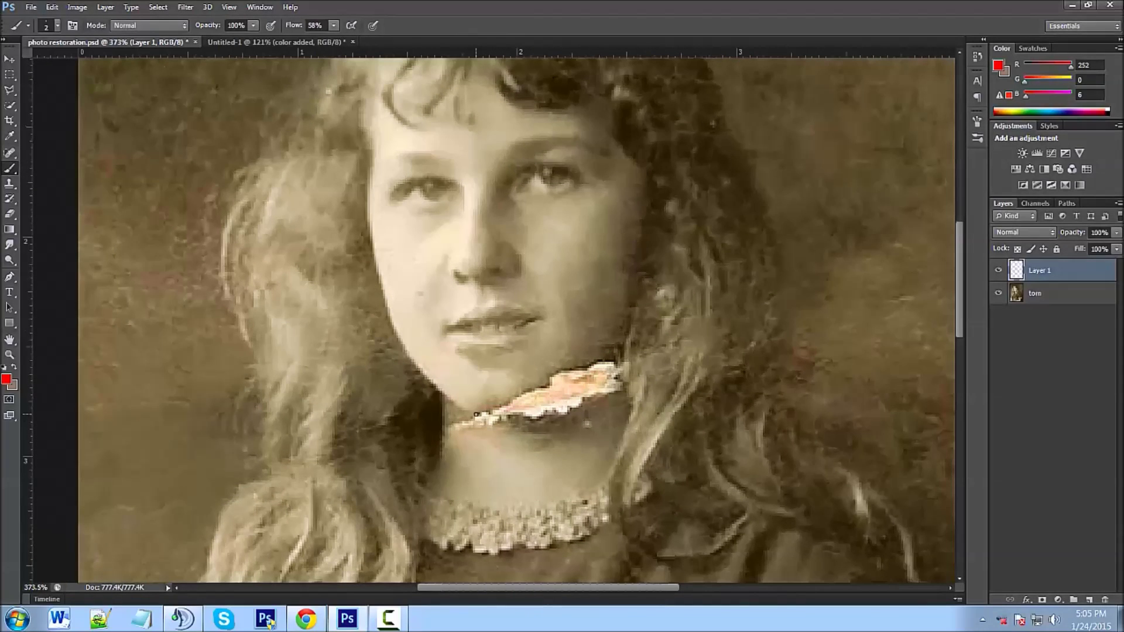
pyautogui.moveTo(472, 413)
pyautogui.mouseDown()
pyautogui.moveTo(534, 406)
pyautogui.moveTo(609, 364)
pyautogui.mouseUp()
pyautogui.scroll(-3, 572, 398)
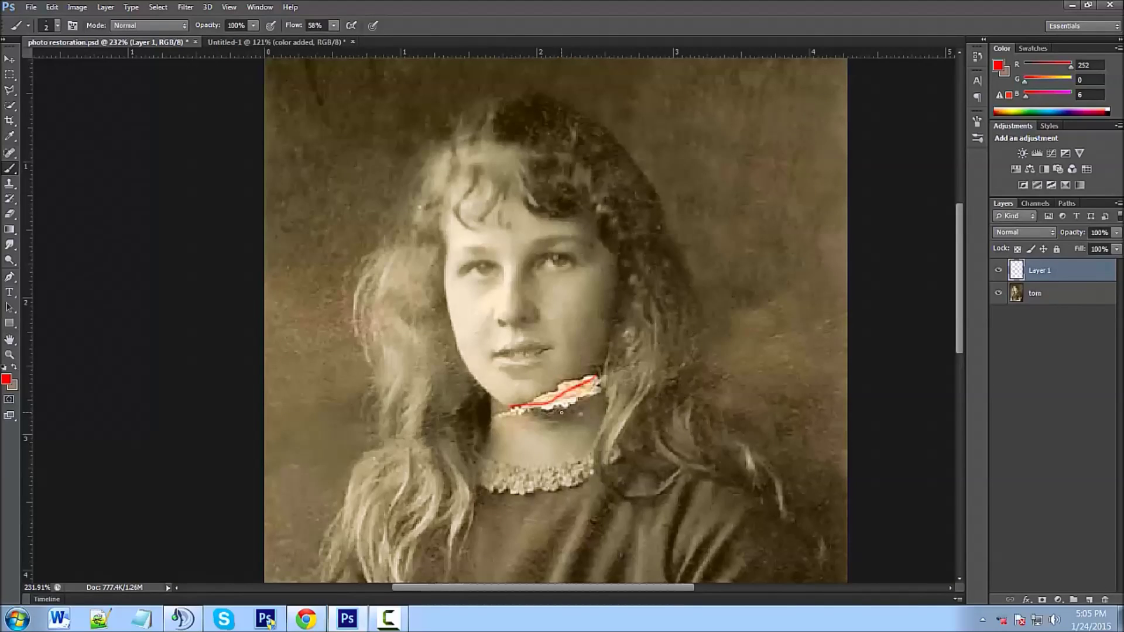
pyautogui.scroll(1, 543, 421)
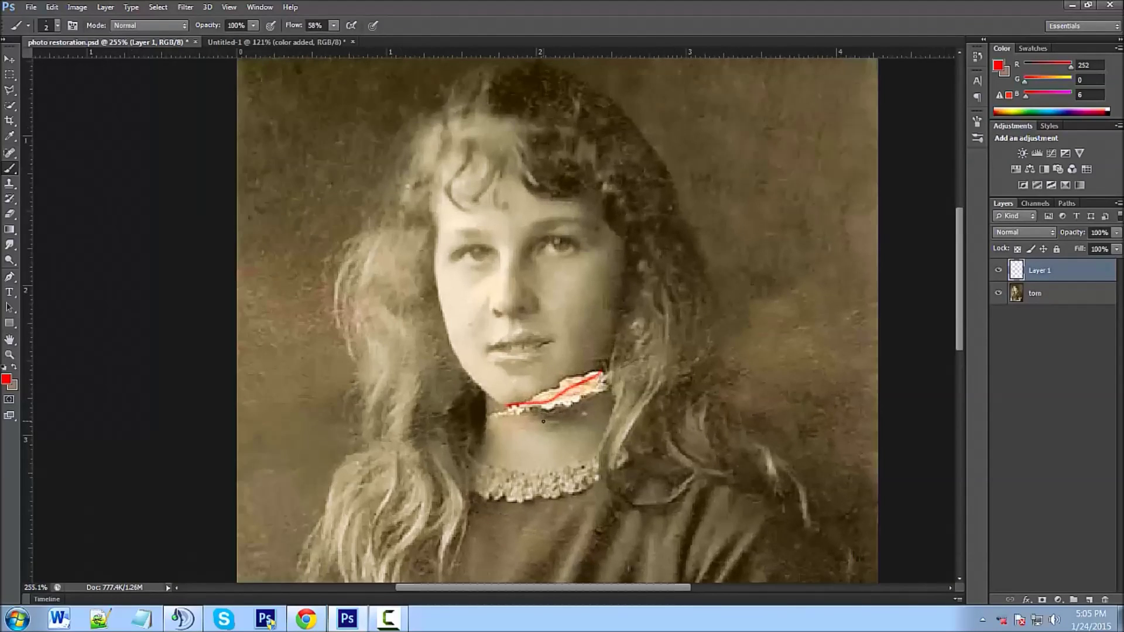
pyautogui.scroll(1, 543, 421)
pyautogui.scroll(-2, 539, 417)
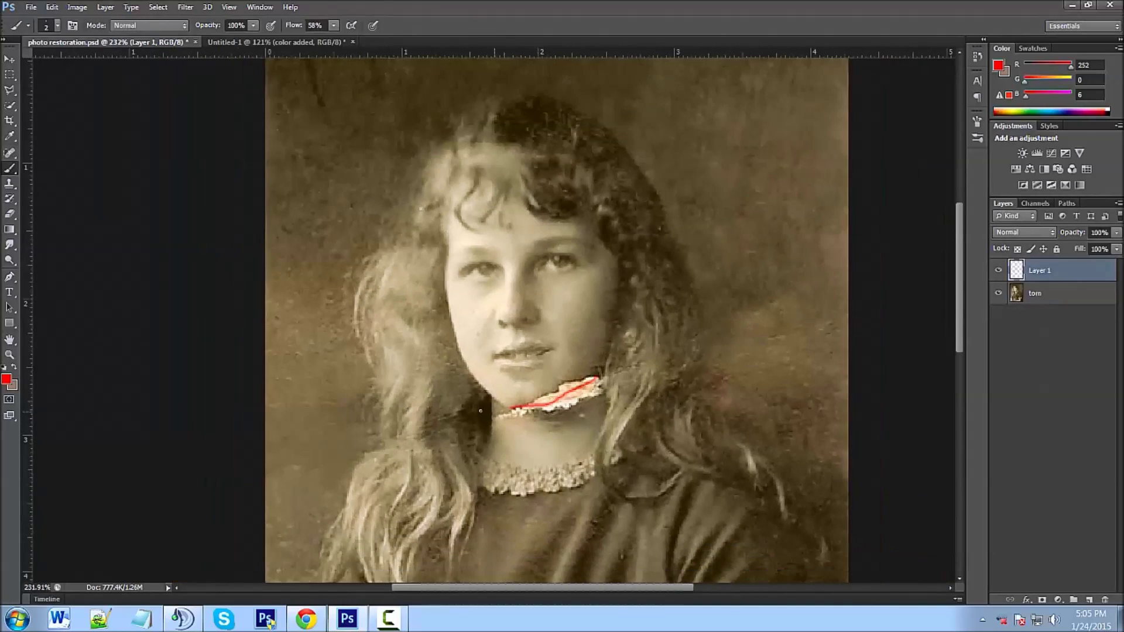
pyautogui.scroll(2, 526, 412)
pyautogui.moveTo(571, 378); pyautogui.dragTo(485, 369)
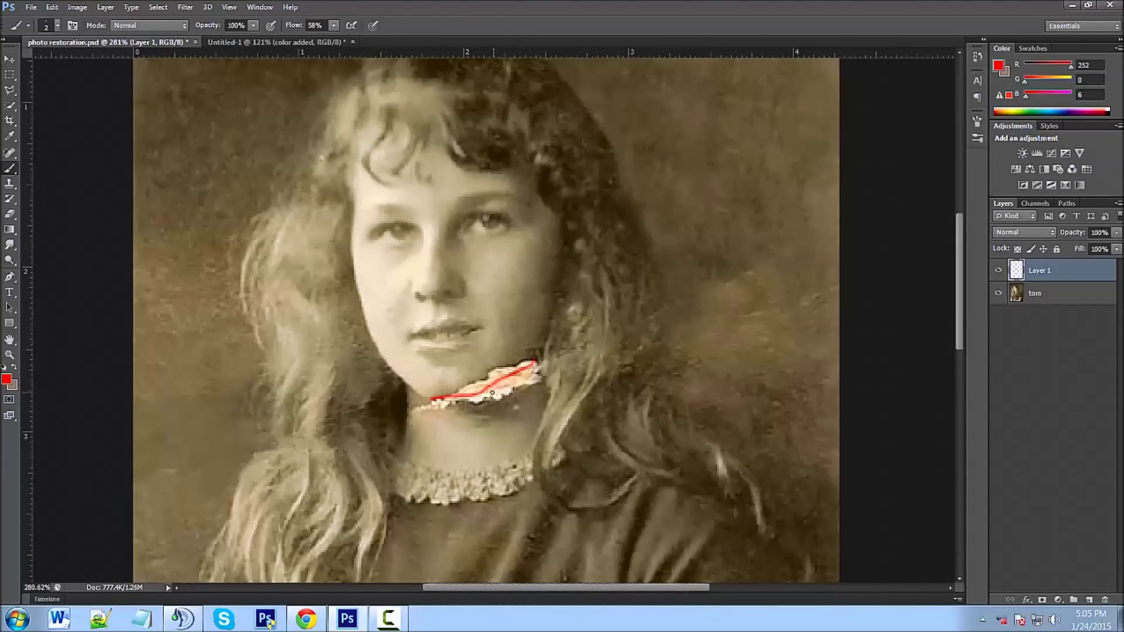
pyautogui.scroll(-2, 491, 393)
pyautogui.scroll(1, 493, 397)
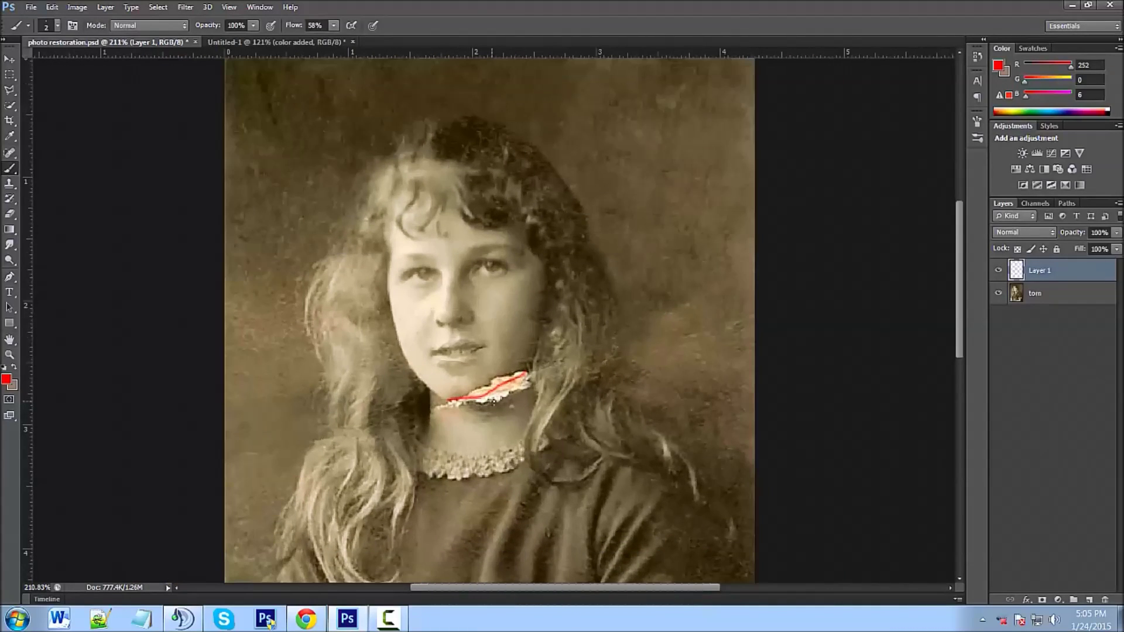
# Switch to the Clone Stamp, enlarge its brush slightly and raise its flow to 81%.
pyautogui.click(9, 184)
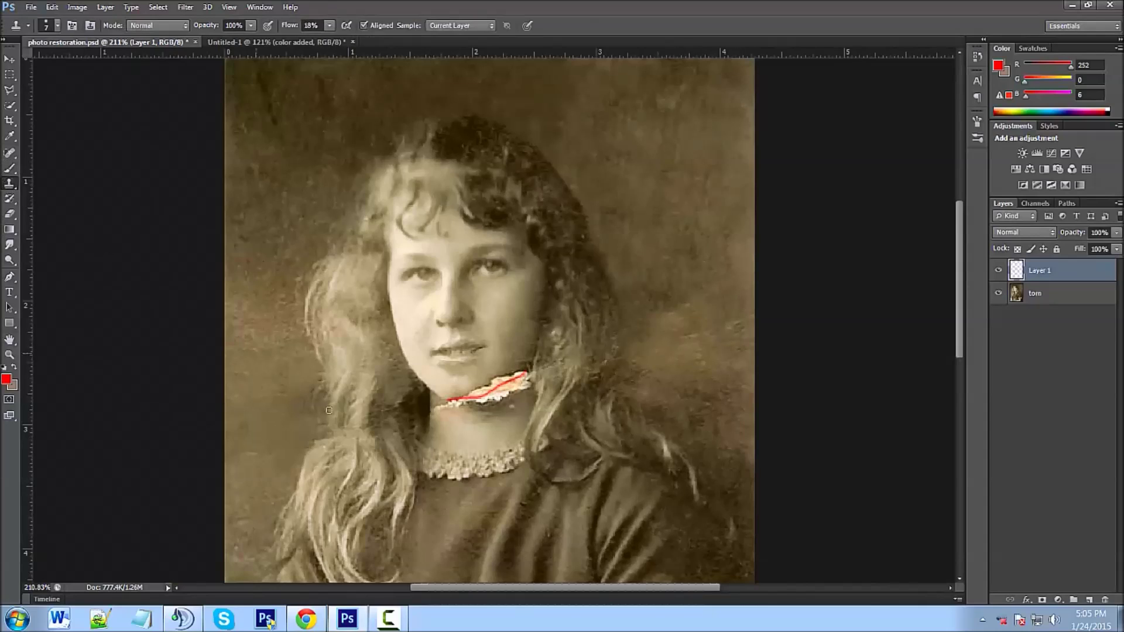
pyautogui.scroll(1, 447, 422)
pyautogui.press(']')
pyautogui.press(']')
pyautogui.keyDown('alt'); pyautogui.click(427, 422); pyautogui.keyUp('alt')
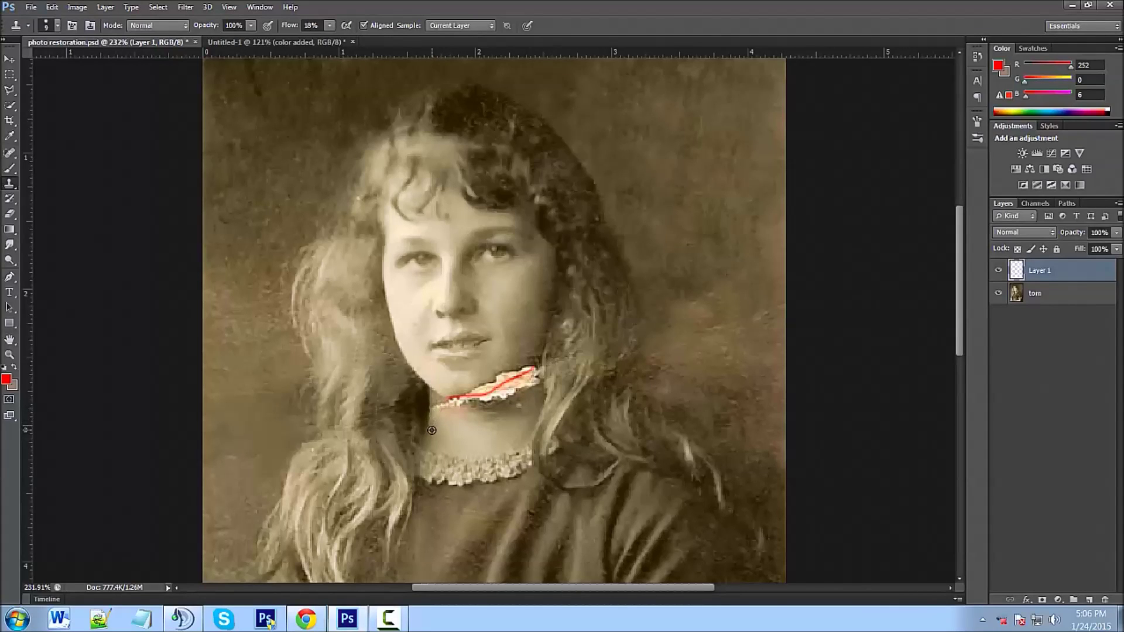
pyautogui.scroll(2, 438, 410)
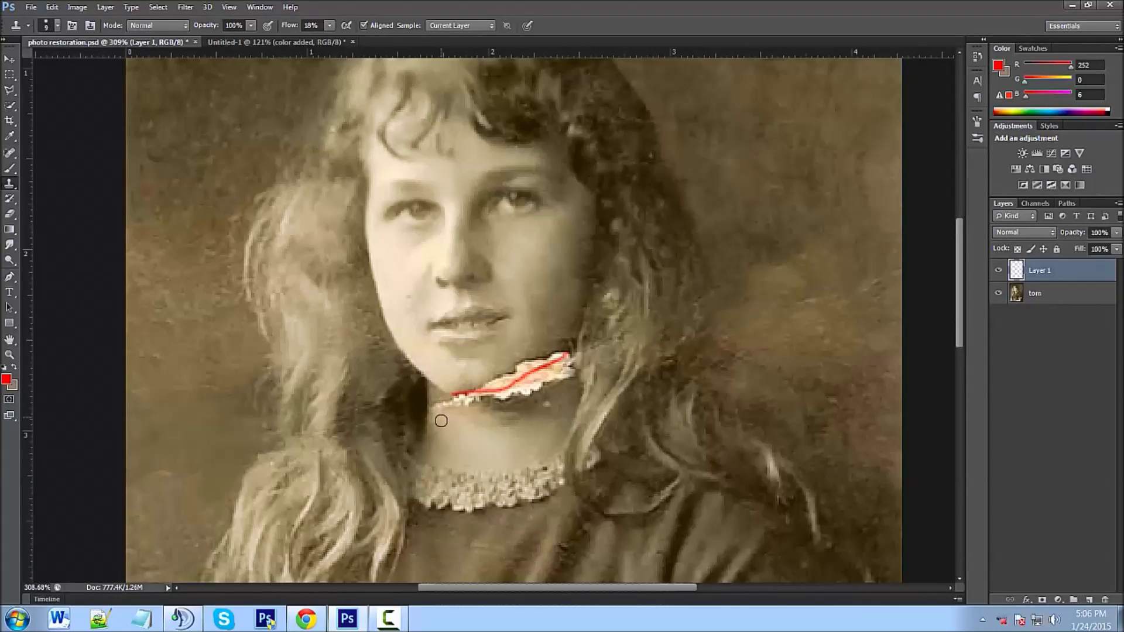
pyautogui.press('alt')
pyautogui.moveTo(291, 27); pyautogui.dragTo(331, 28)
# Clone neck skin on the torn photo layer over the part of the tear below the red guide line.
pyautogui.keyDown('alt'); pyautogui.click(437, 421); pyautogui.keyUp('alt')
pyautogui.keyDown('alt'); pyautogui.click(464, 420); pyautogui.keyUp('alt')
pyautogui.click(1068, 297)
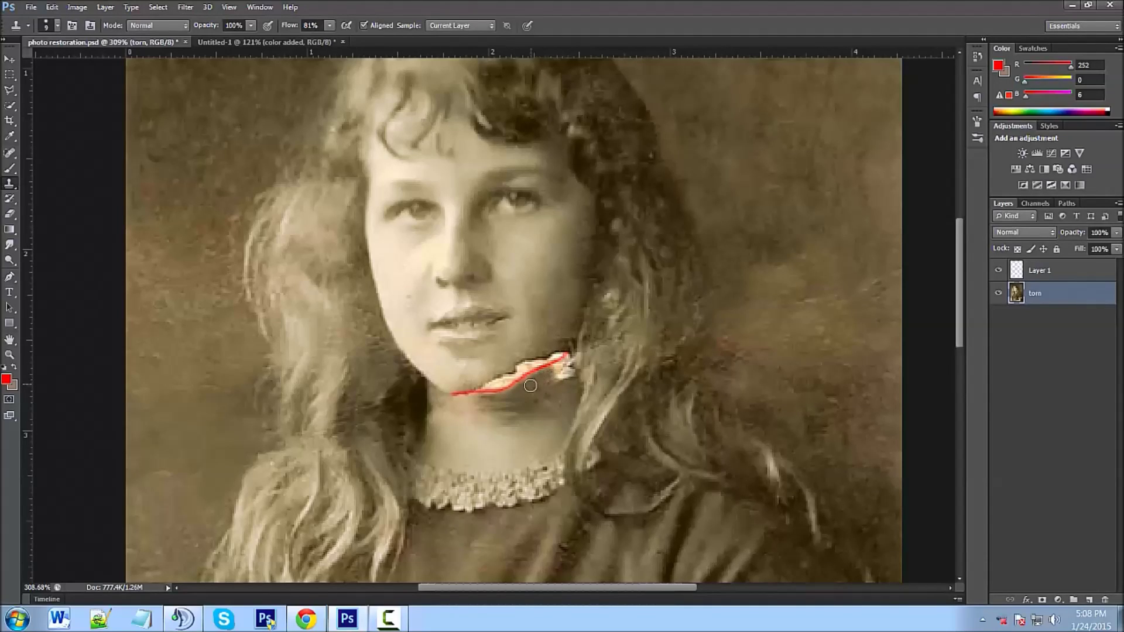
pyautogui.click(564, 368)
pyautogui.keyDown('alt'); pyautogui.click(567, 361); pyautogui.keyUp('alt')
pyautogui.press('alt')
pyautogui.keyDown('alt'); pyautogui.click(519, 413); pyautogui.keyUp('alt')
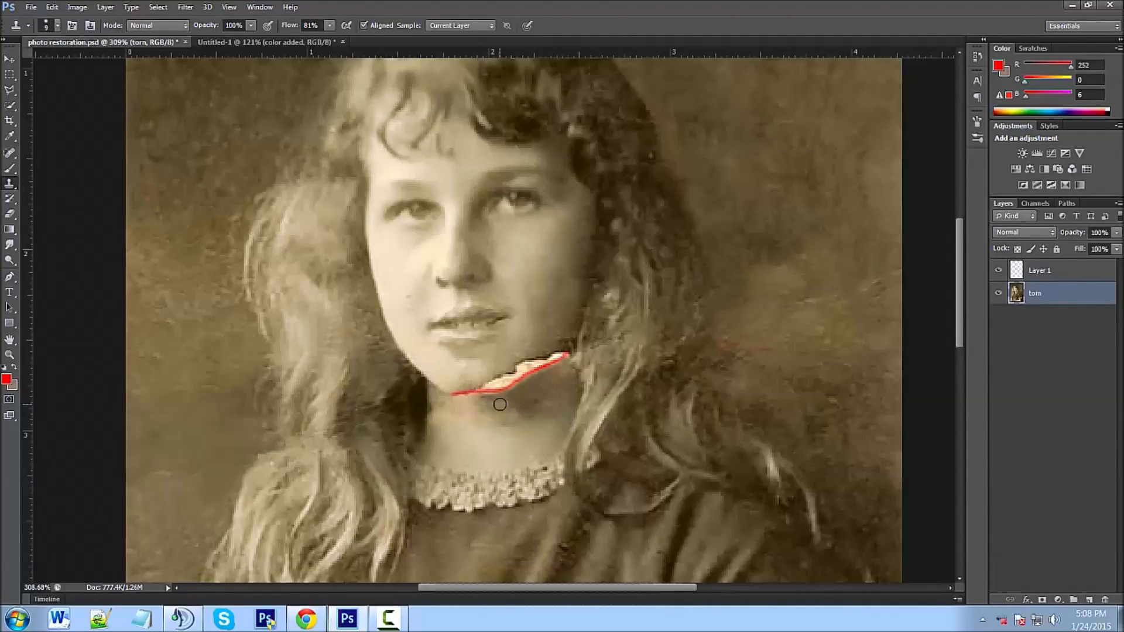
# Retouch the neck shadow under the chin and clone chin skin over the left-hand end of the tear above the guide line.
pyautogui.scroll(-7, 455, 417)
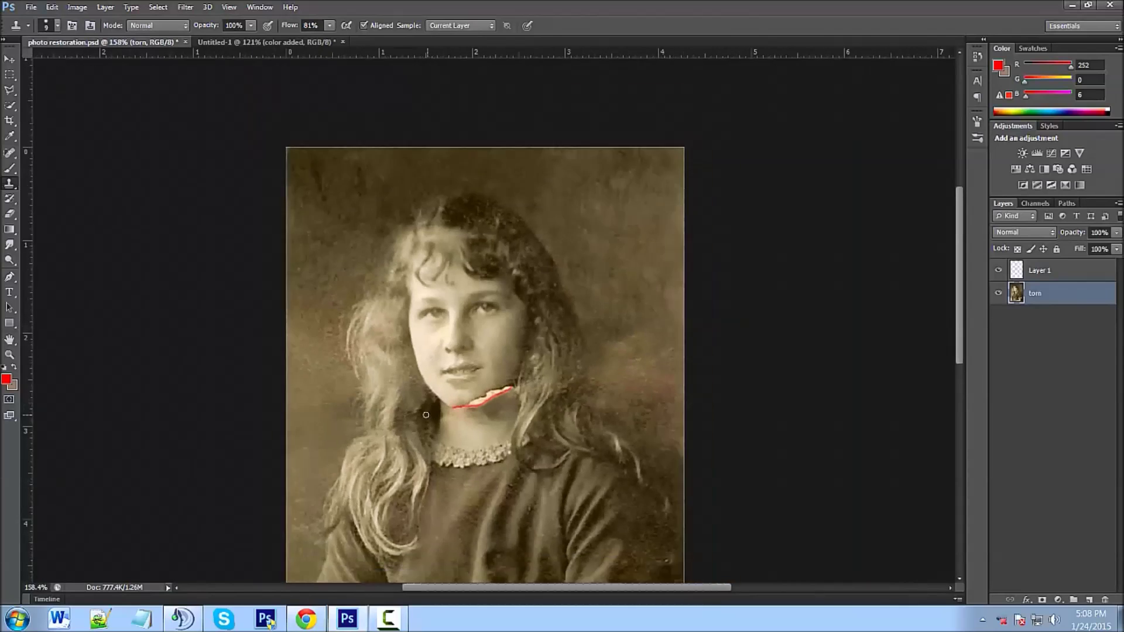
pyautogui.scroll(6, 456, 415)
pyautogui.moveTo(586, 308); pyautogui.dragTo(551, 462)
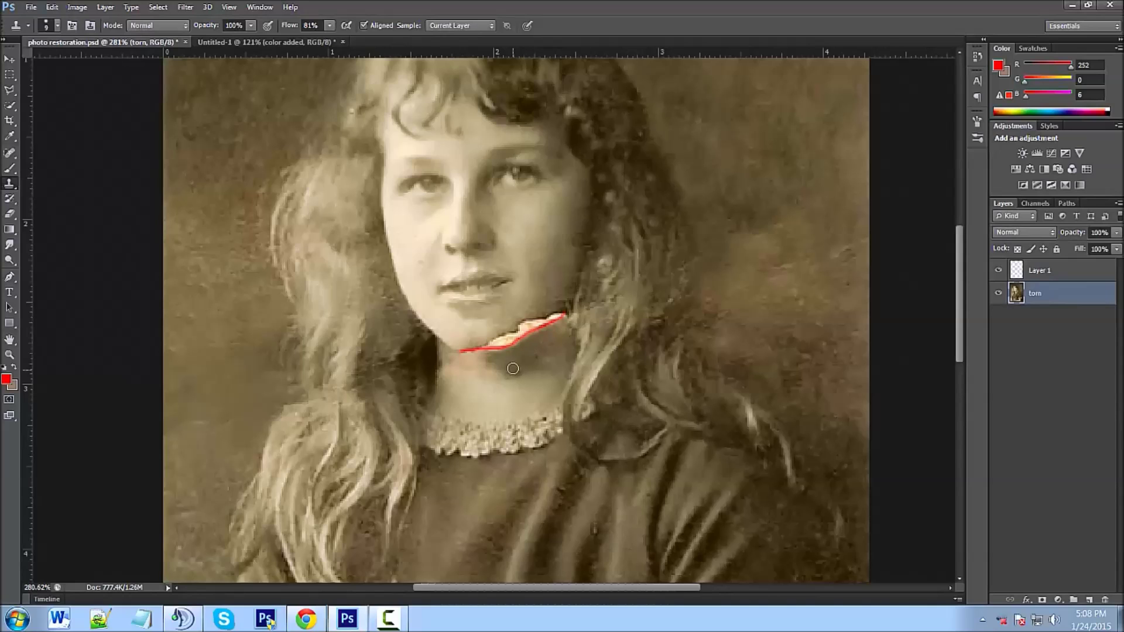
pyautogui.scroll(-2, 515, 371)
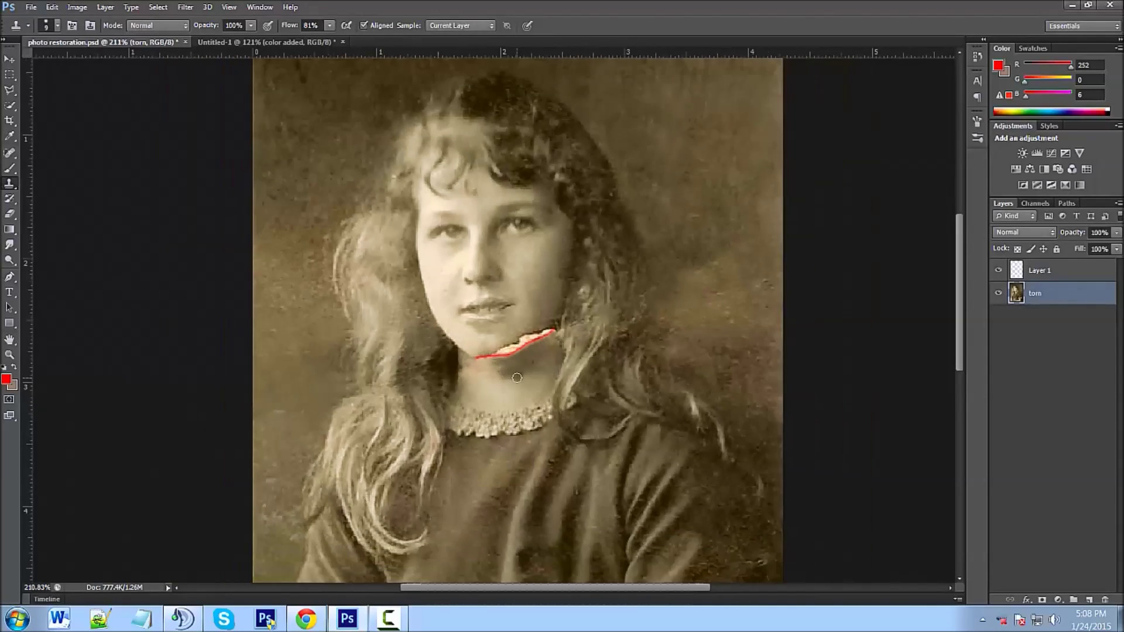
pyautogui.scroll(1, 517, 378)
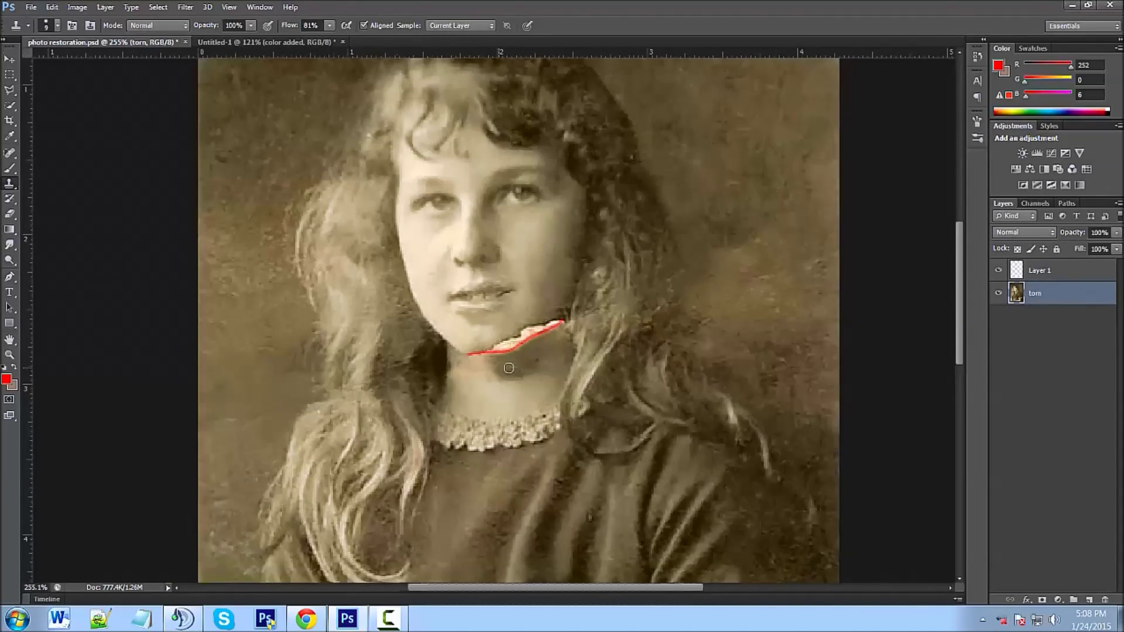
pyautogui.scroll(-2, 509, 368)
pyautogui.scroll(3, 501, 369)
pyautogui.moveTo(498, 343); pyautogui.dragTo(515, 342)
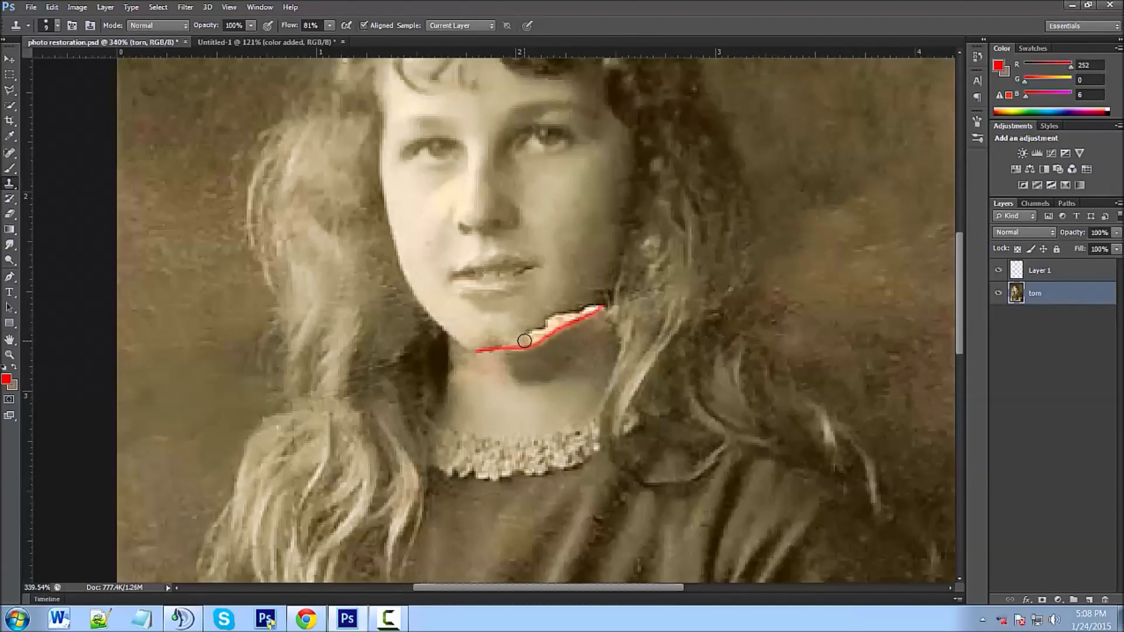
# Clone jaw skin over the remaining tear above the red guide line, up to the right-hand hair.
pyautogui.keyDown('alt'); pyautogui.click(541, 313); pyautogui.keyUp('alt')
pyautogui.moveTo(547, 323)
pyautogui.mouseDown()
pyautogui.moveTo(548, 313)
pyautogui.moveTo(552, 325)
pyautogui.moveTo(595, 306)
pyautogui.mouseUp()
pyautogui.keyDown('alt'); pyautogui.click(553, 306); pyautogui.keyUp('alt')
pyautogui.keyDown('alt'); pyautogui.click(562, 304); pyautogui.keyUp('alt')
pyautogui.keyDown('alt'); pyautogui.click(563, 303); pyautogui.keyUp('alt')
pyautogui.keyDown('alt'); pyautogui.click(568, 304); pyautogui.keyUp('alt')
pyautogui.keyDown('alt'); pyautogui.click(574, 299); pyautogui.keyUp('alt')
pyautogui.keyDown('alt'); pyautogui.click(579, 302); pyautogui.keyUp('alt')
pyautogui.keyDown('alt'); pyautogui.click(585, 300); pyautogui.keyUp('alt')
pyautogui.keyDown('alt'); pyautogui.click(593, 299); pyautogui.keyUp('alt')
pyautogui.keyDown('alt'); pyautogui.click(600, 297); pyautogui.keyUp('alt')
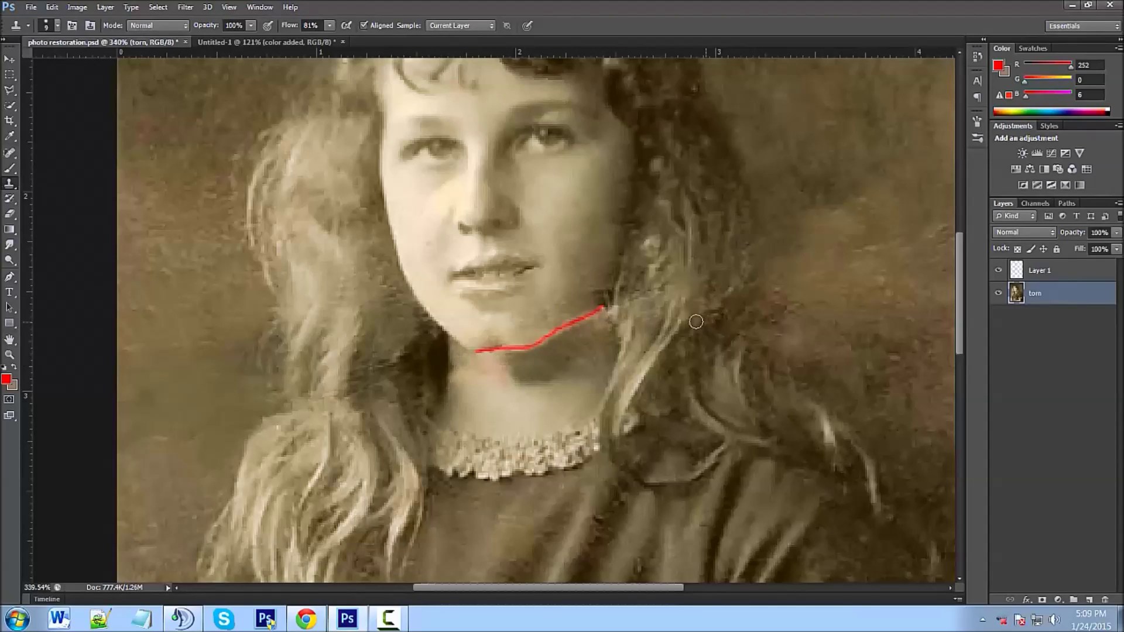
# Hide the guide line layer and inspect the repaired jaw edge and neck.
pyautogui.scroll(-1, 776, 280)
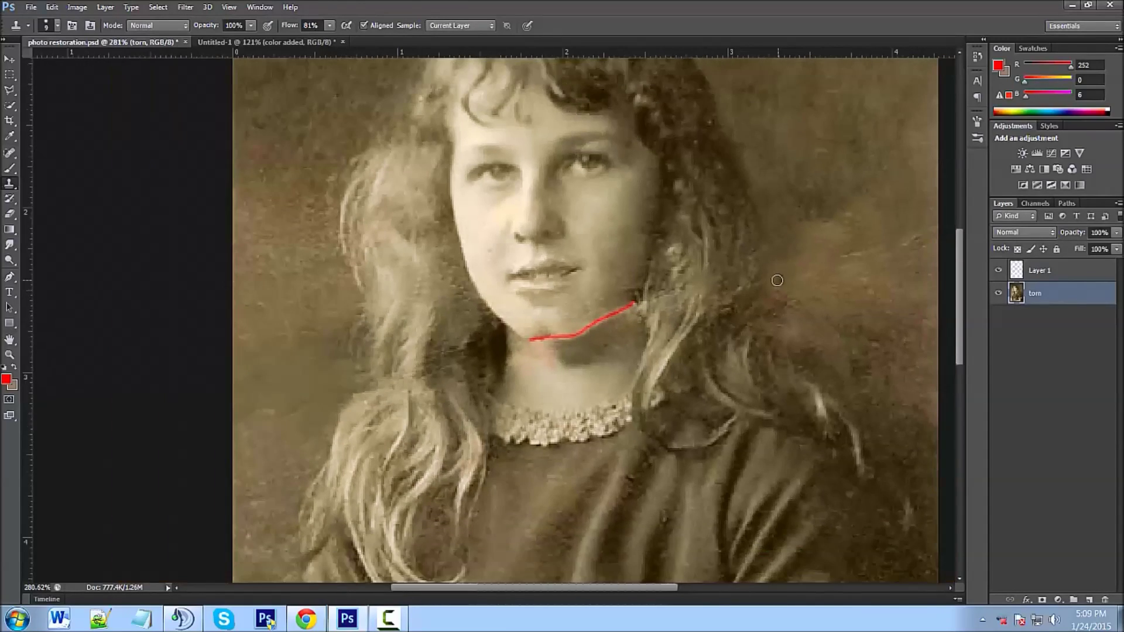
pyautogui.scroll(1, 777, 280)
pyautogui.click(998, 271)
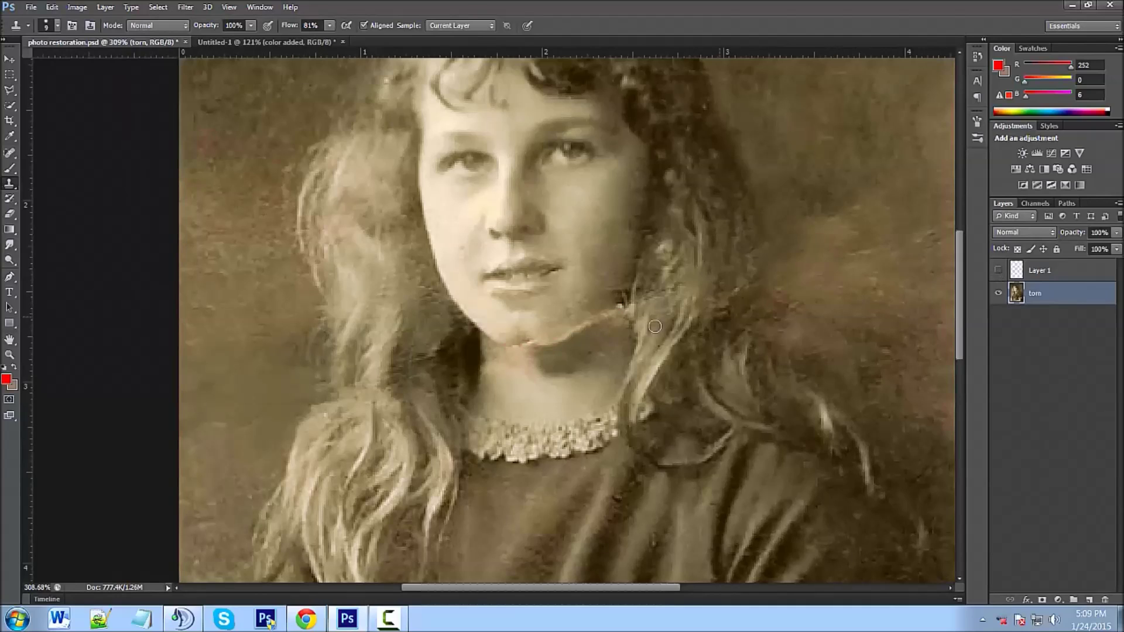
pyautogui.scroll(-5, 740, 323)
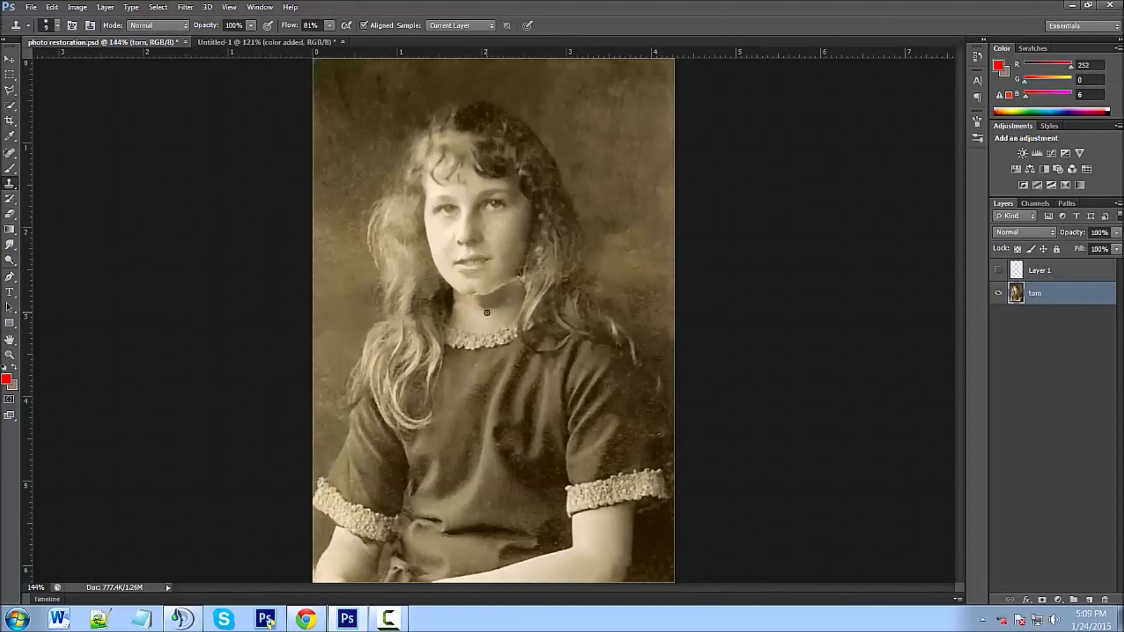
pyautogui.scroll(5, 487, 309)
pyautogui.scroll(1, 485, 306)
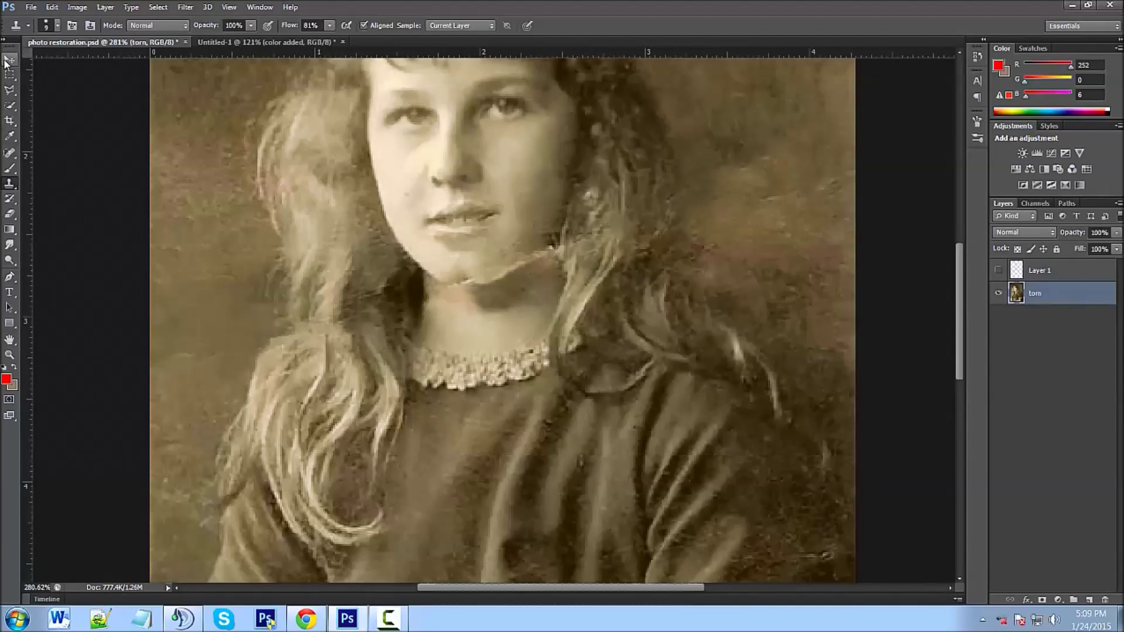
# Sample the brown shade along the shadowed left edge of the jaw as the foreground colour.
pyautogui.click(8, 60)
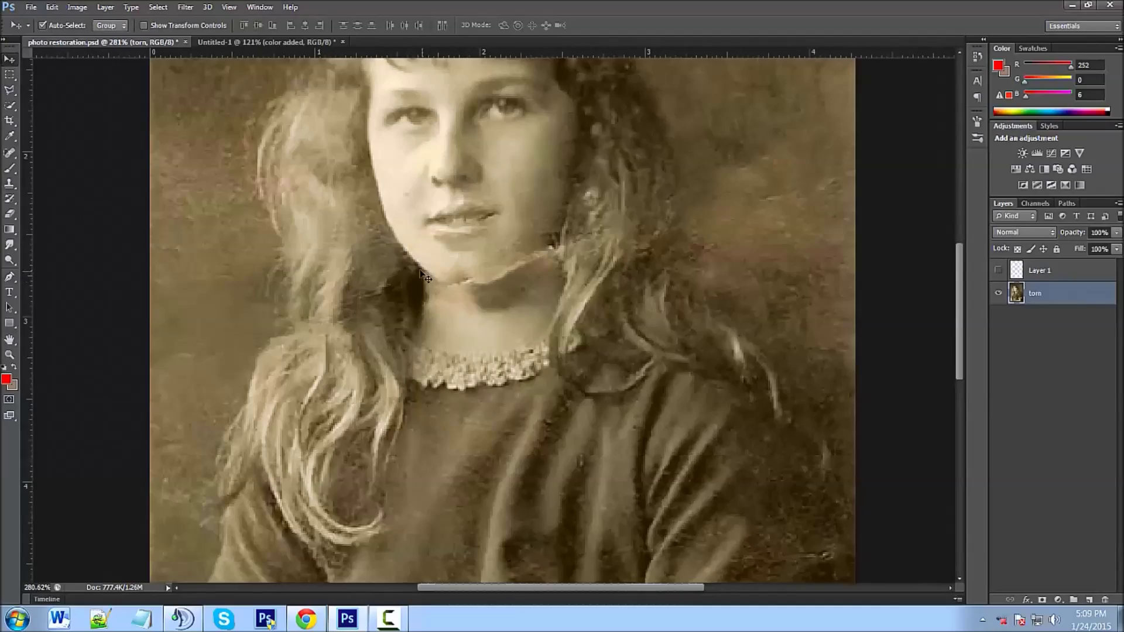
pyautogui.scroll(3, 439, 271)
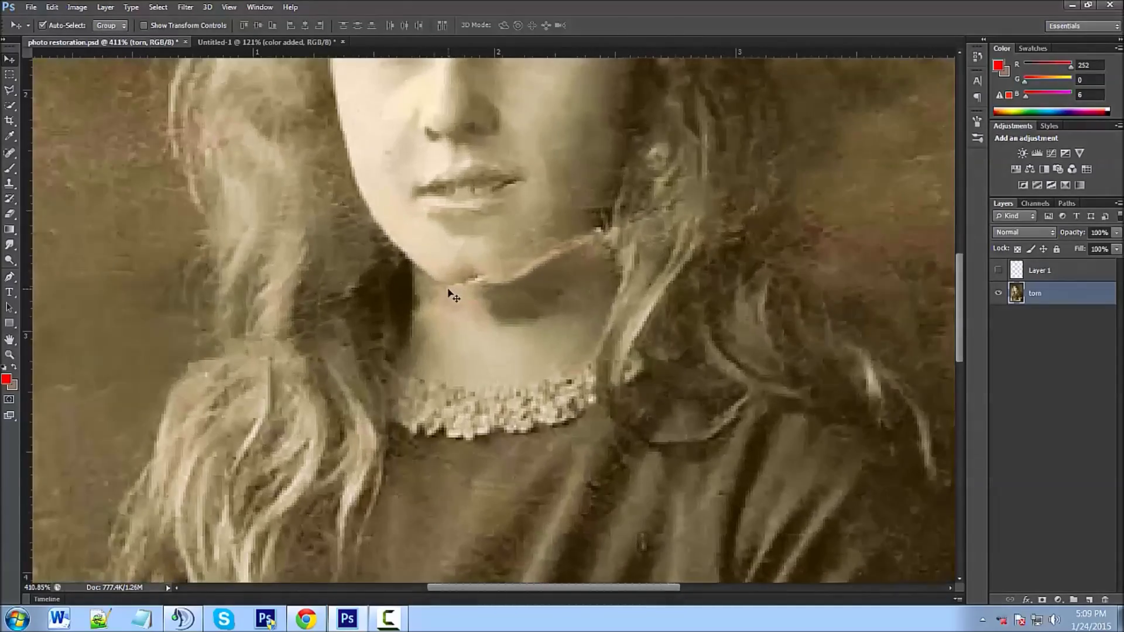
pyautogui.scroll(5, 440, 286)
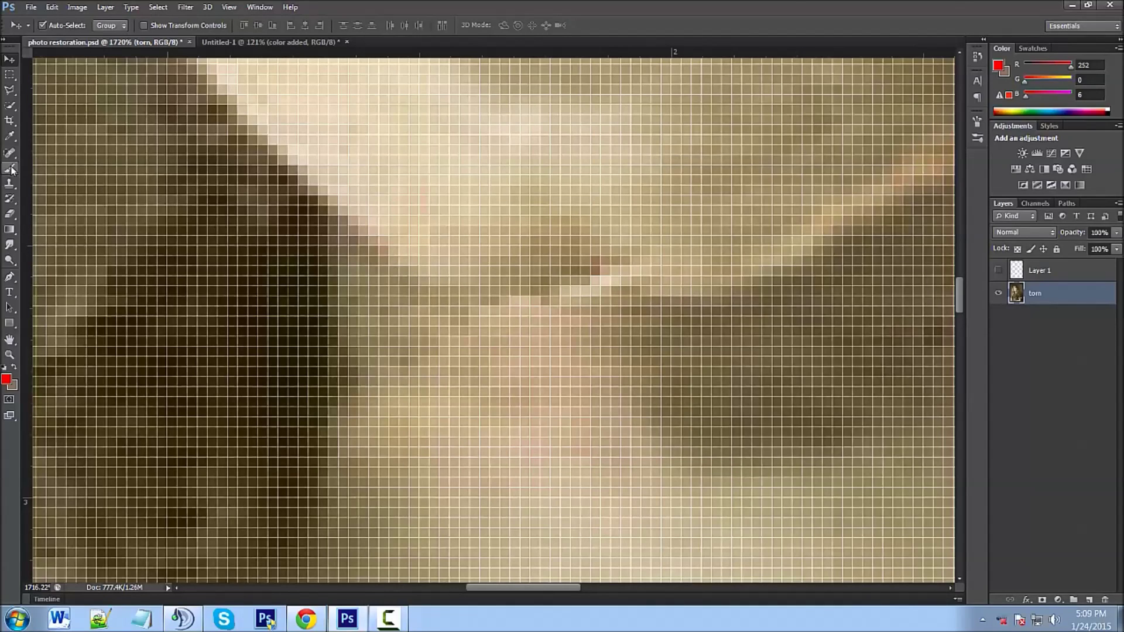
pyautogui.click(9, 135)
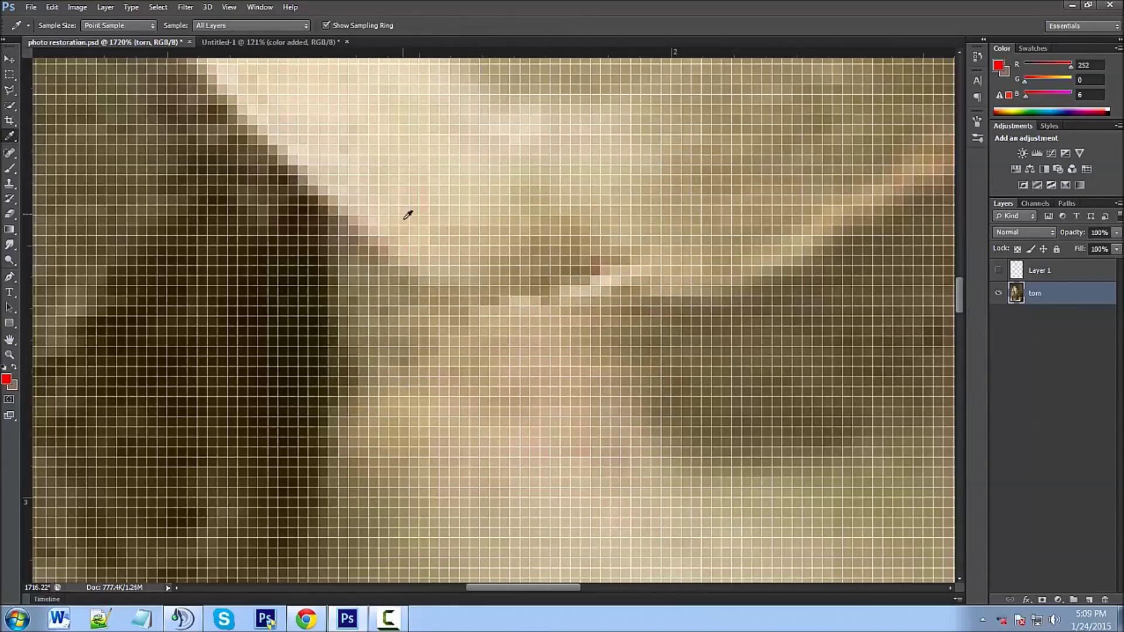
pyautogui.click(349, 215)
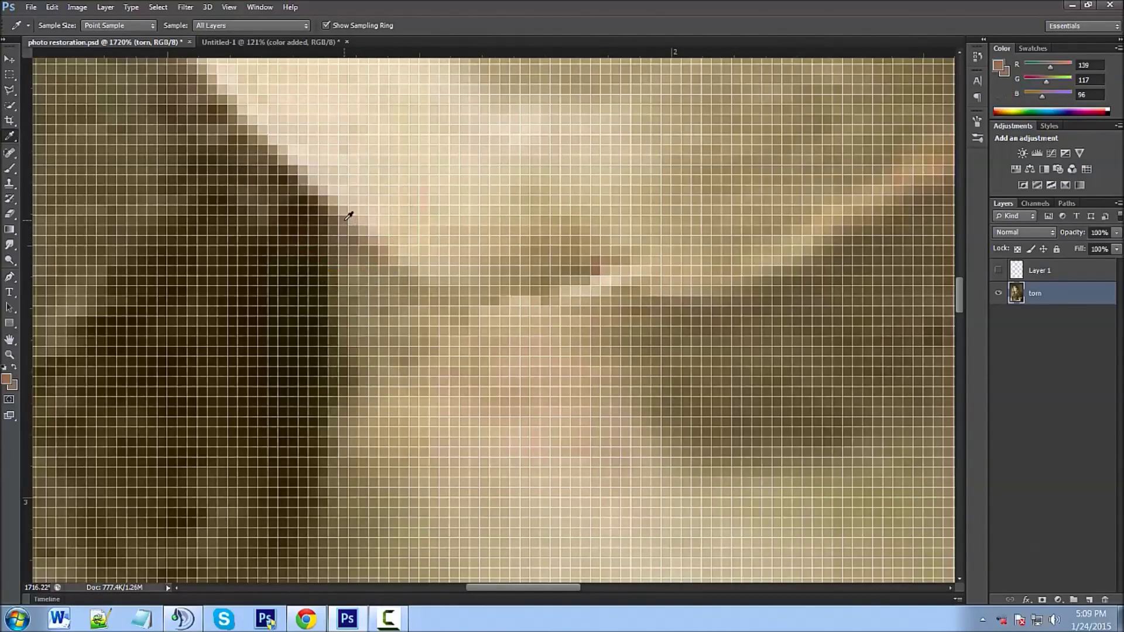
pyautogui.scroll(-6, 351, 220)
pyautogui.scroll(-5, 417, 250)
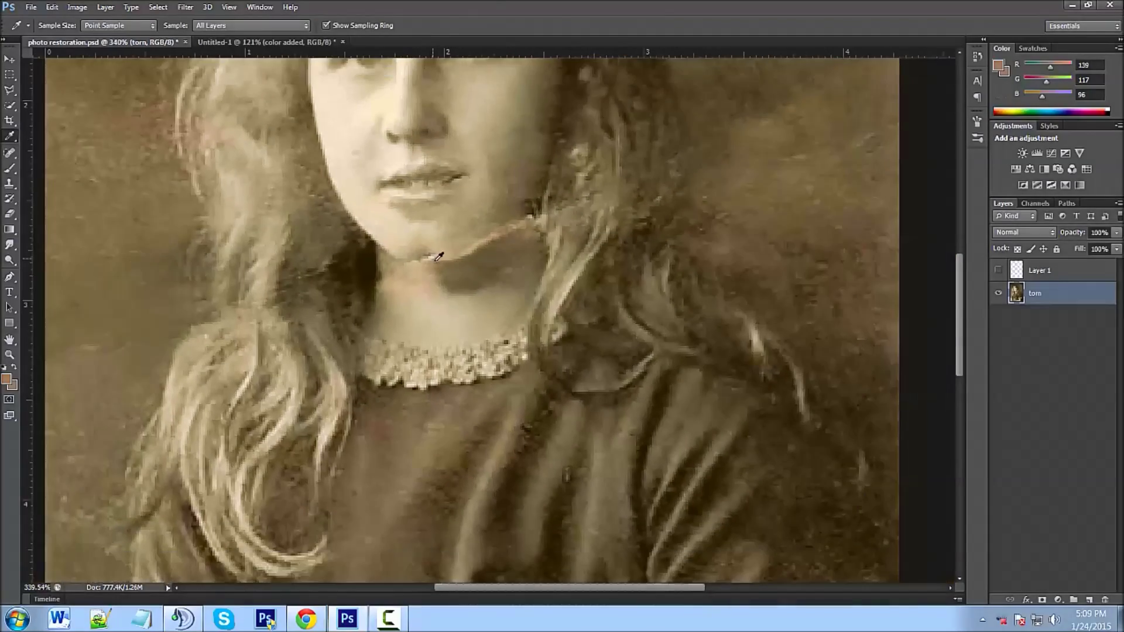
# Switch to the Brush tool and set its flow to 55%.
pyautogui.scroll(3, 443, 253)
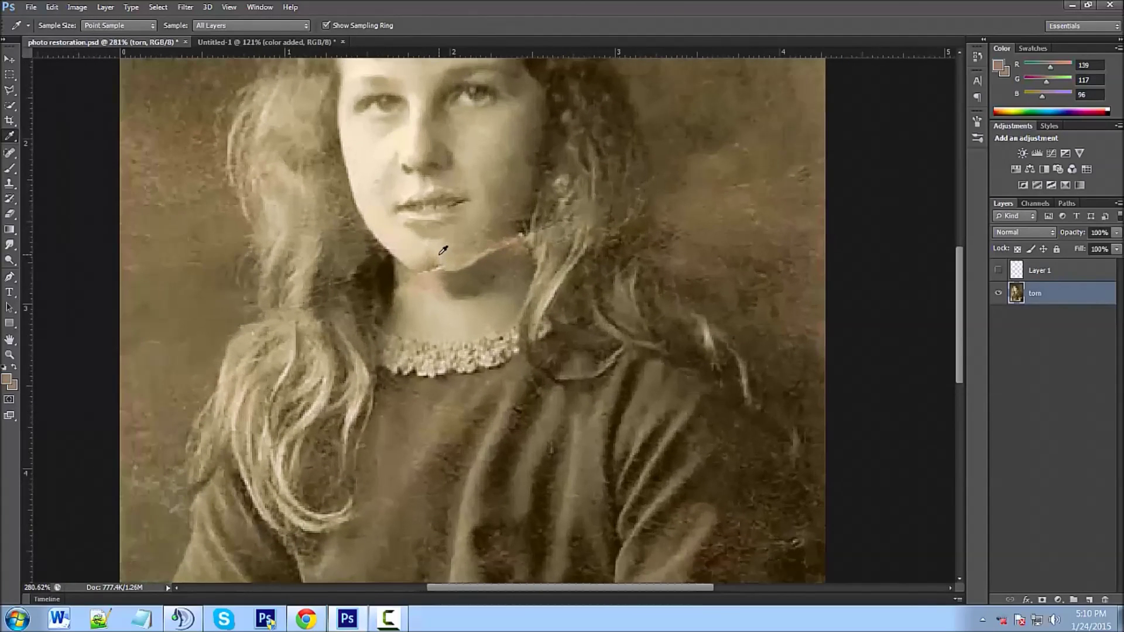
pyautogui.scroll(2, 474, 234)
pyautogui.scroll(1, 433, 299)
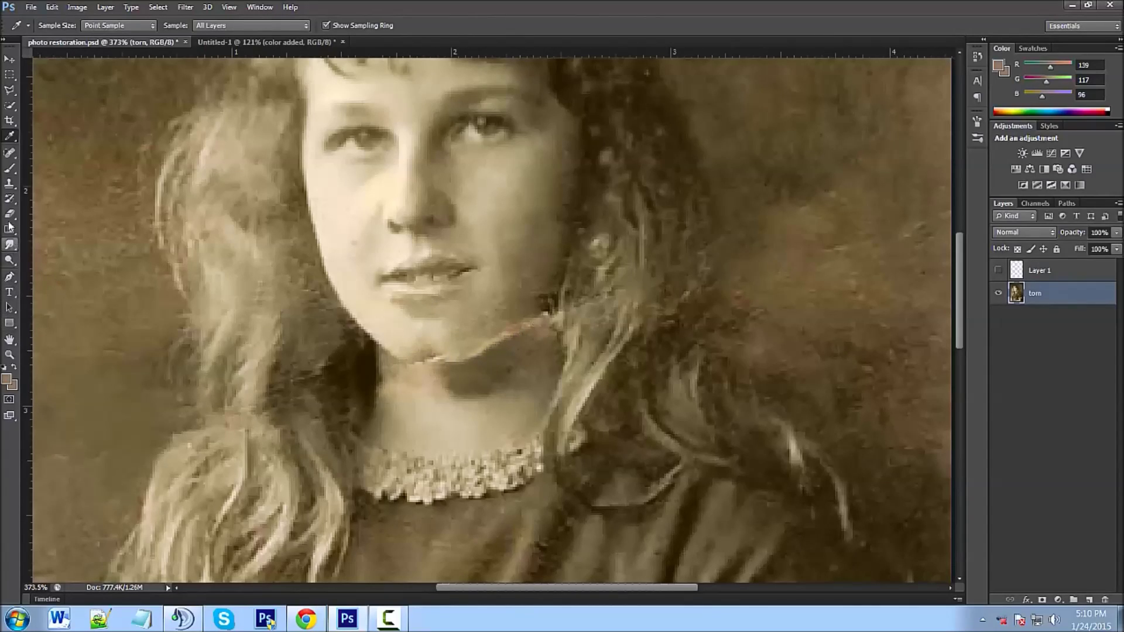
pyautogui.click(10, 169)
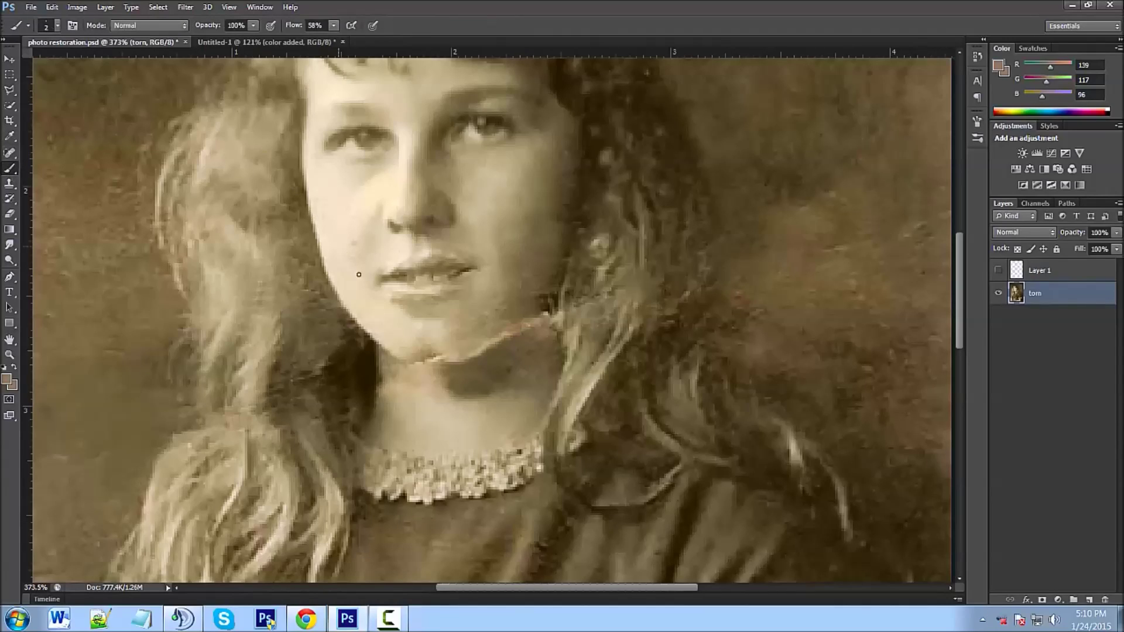
pyautogui.moveTo(298, 24); pyautogui.dragTo(281, 25)
pyautogui.moveTo(293, 27); pyautogui.dragTo(300, 28)
# Clone the neck shadow over the light tear remnants directly beneath the chin, undoing the last unwanted dab.
pyautogui.scroll(-10, 546, 312)
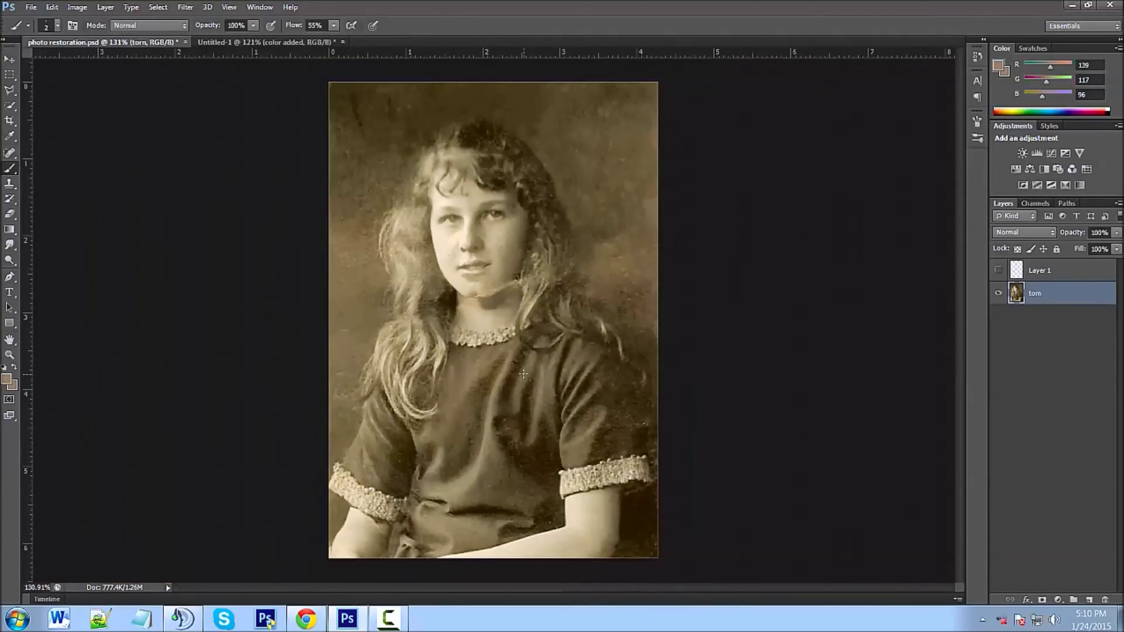
pyautogui.scroll(5, 523, 373)
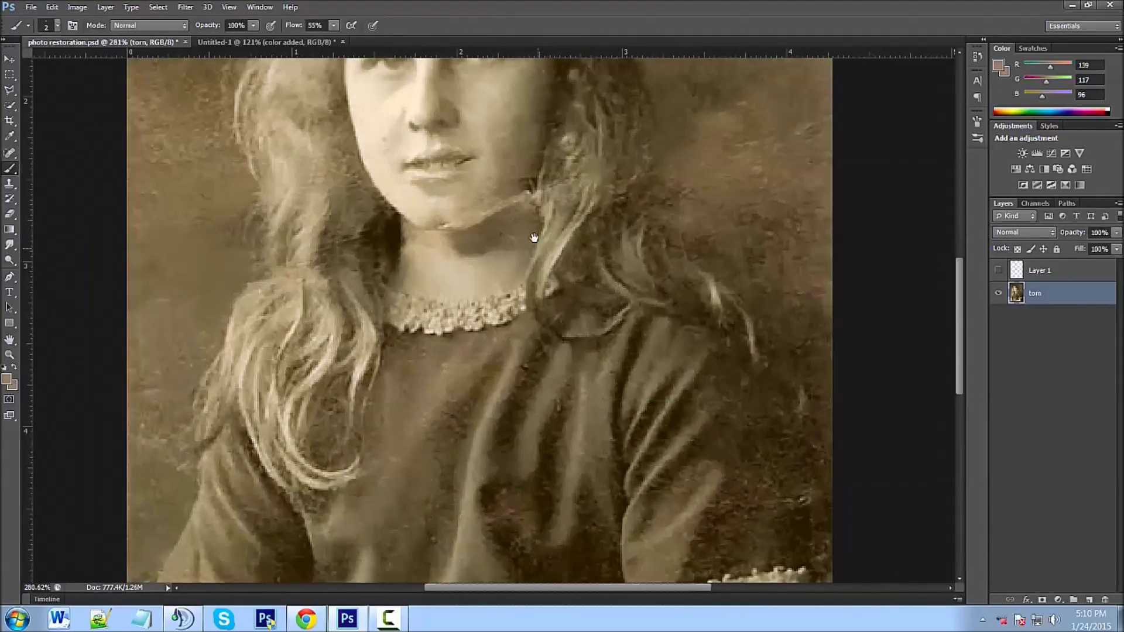
pyautogui.moveTo(504, 180); pyautogui.dragTo(440, 351)
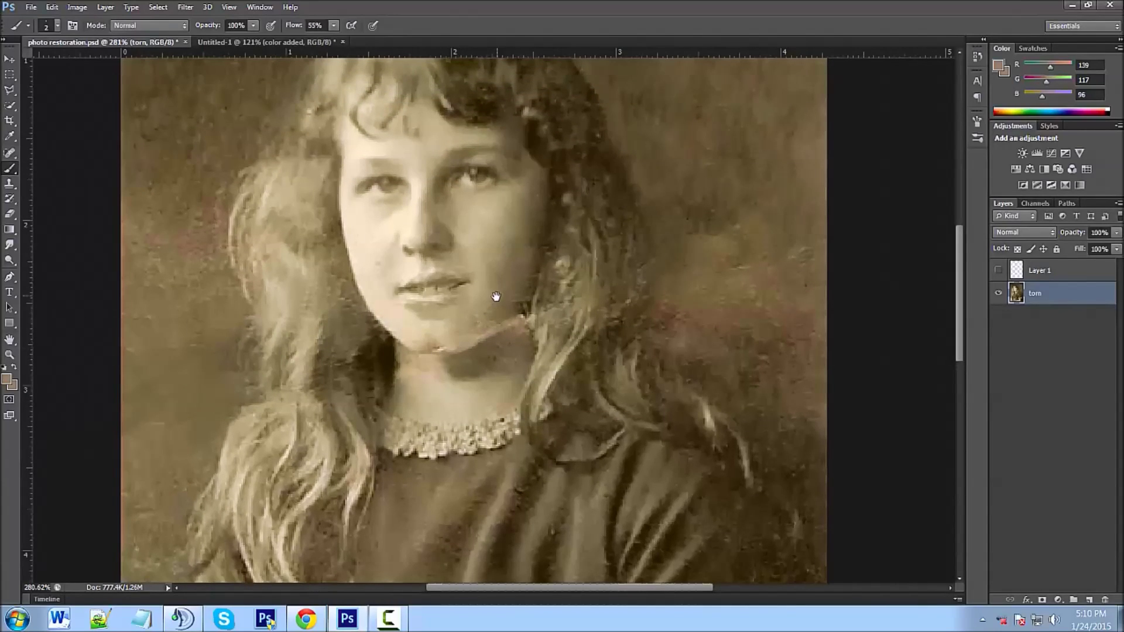
pyautogui.moveTo(495, 296); pyautogui.dragTo(476, 371)
pyautogui.scroll(2, 474, 368)
pyautogui.scroll(-2, 469, 361)
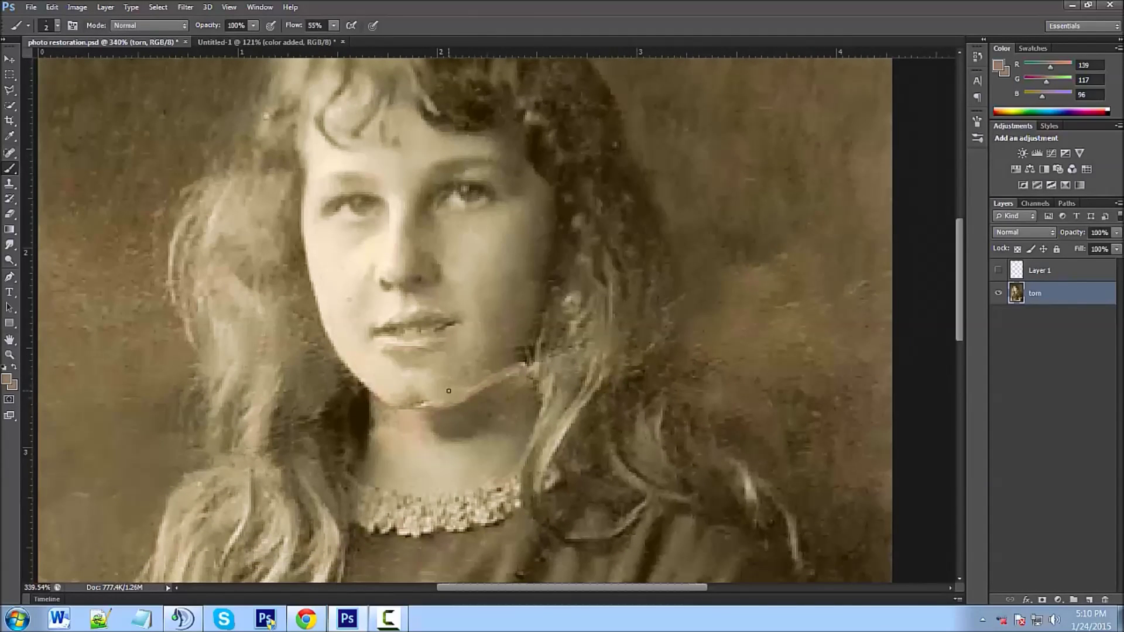
pyautogui.click(10, 183)
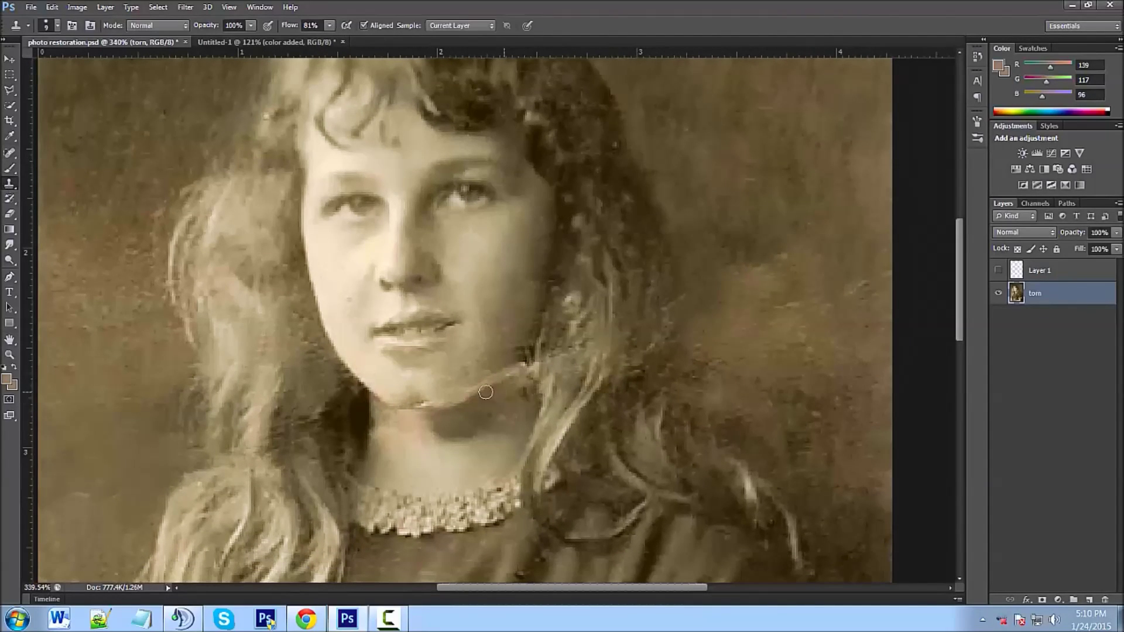
pyautogui.keyDown('alt'); pyautogui.click(458, 414); pyautogui.keyUp('alt')
pyautogui.click(465, 399)
pyautogui.hotkey('ctrl', 'z')
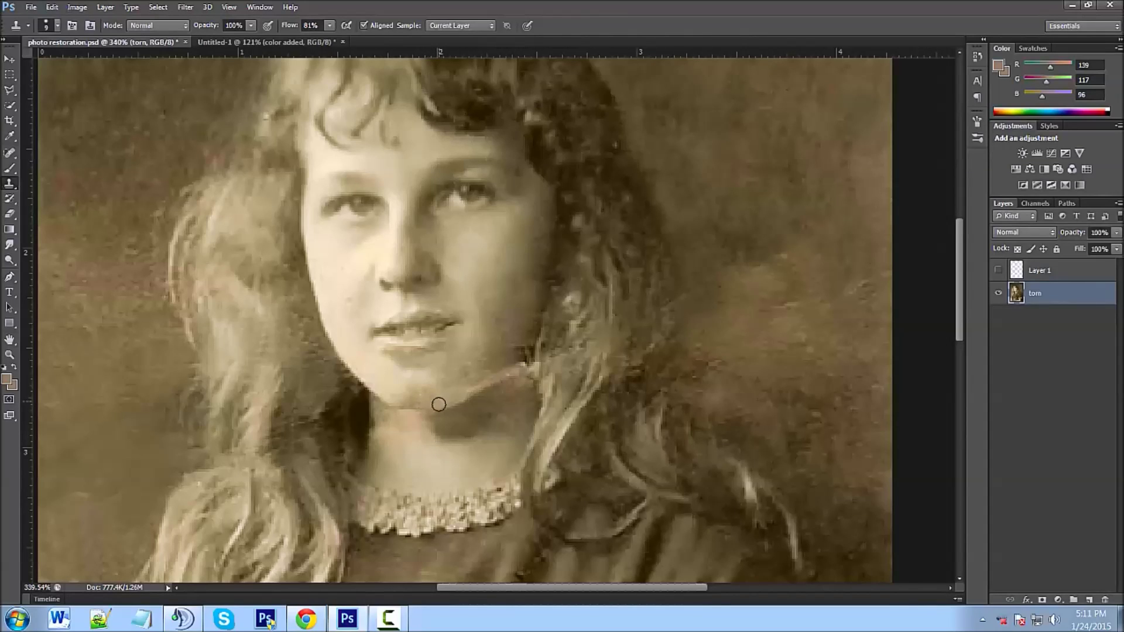
# Clone nearby jaw and neck tones over the pinkish tear line along the jaw up to the right-hand hair.
pyautogui.scroll(-3, 477, 393)
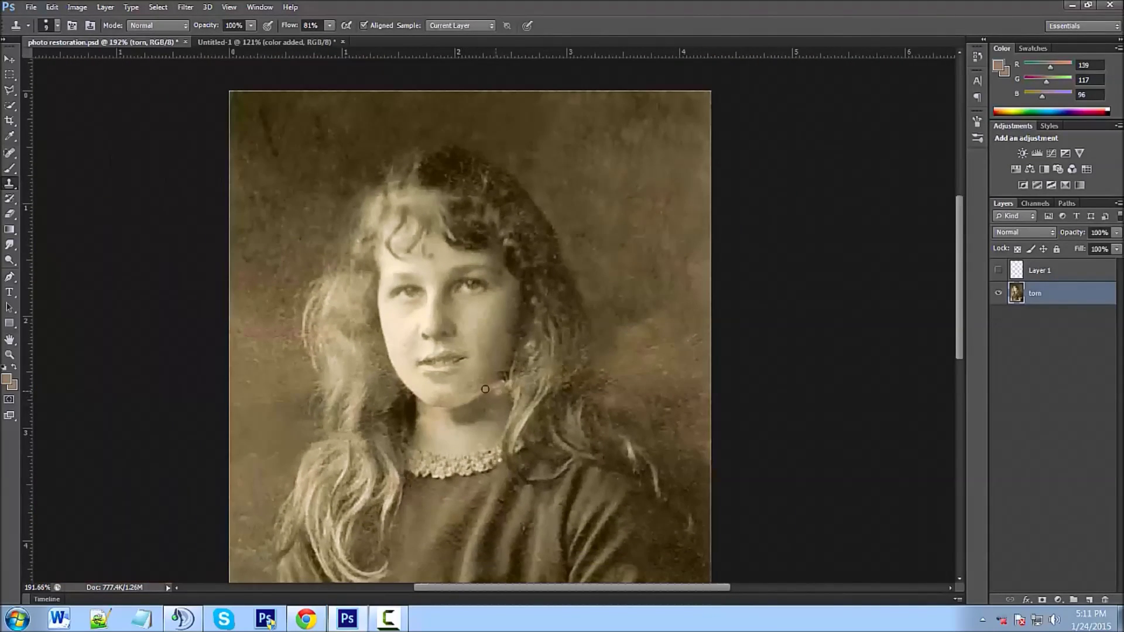
pyautogui.scroll(3, 491, 391)
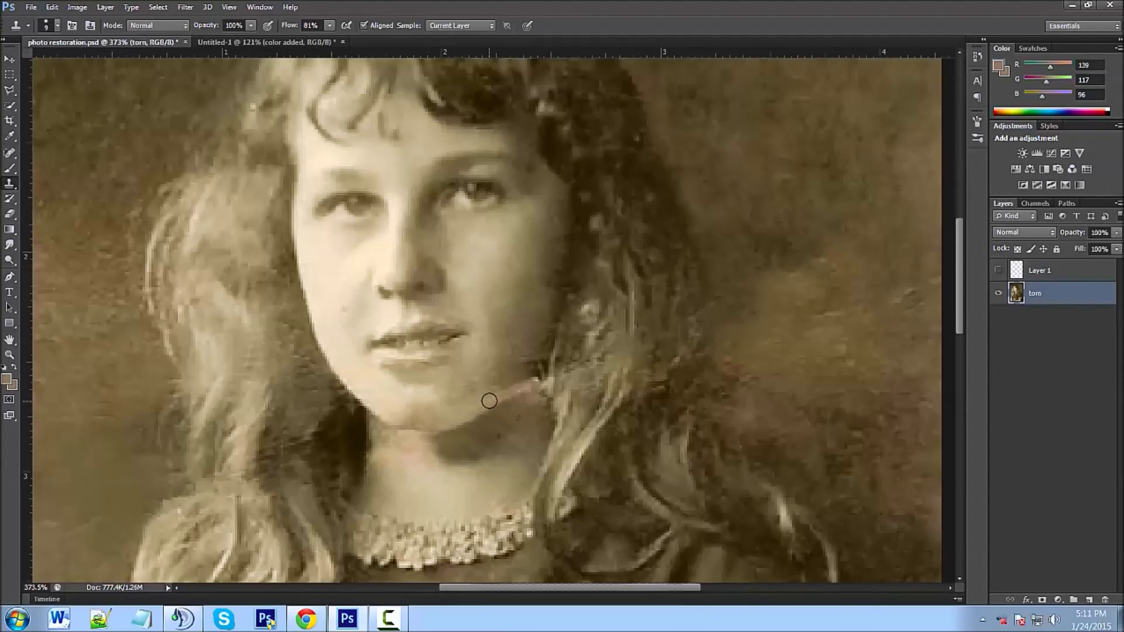
pyautogui.keyDown('alt'); pyautogui.click(495, 377); pyautogui.keyUp('alt')
pyautogui.moveTo(504, 391)
pyautogui.mouseDown()
pyautogui.moveTo(482, 427)
pyautogui.moveTo(448, 438)
pyautogui.moveTo(512, 409)
pyautogui.moveTo(524, 387)
pyautogui.moveTo(502, 395)
pyautogui.moveTo(521, 386)
pyautogui.moveTo(517, 372)
pyautogui.moveTo(526, 384)
pyautogui.moveTo(514, 377)
pyautogui.moveTo(520, 391)
pyautogui.moveTo(505, 374)
pyautogui.moveTo(499, 399)
pyautogui.mouseUp()
pyautogui.keyDown('alt'); pyautogui.click(487, 384); pyautogui.keyUp('alt')
pyautogui.keyDown('alt'); pyautogui.click(448, 434); pyautogui.keyUp('alt')
pyautogui.keyDown('alt'); pyautogui.click(514, 382); pyautogui.keyUp('alt')
pyautogui.keyDown('alt'); pyautogui.click(518, 373); pyautogui.keyUp('alt')
pyautogui.click(519, 389)
pyautogui.keyDown('alt'); pyautogui.click(506, 374); pyautogui.keyUp('alt')
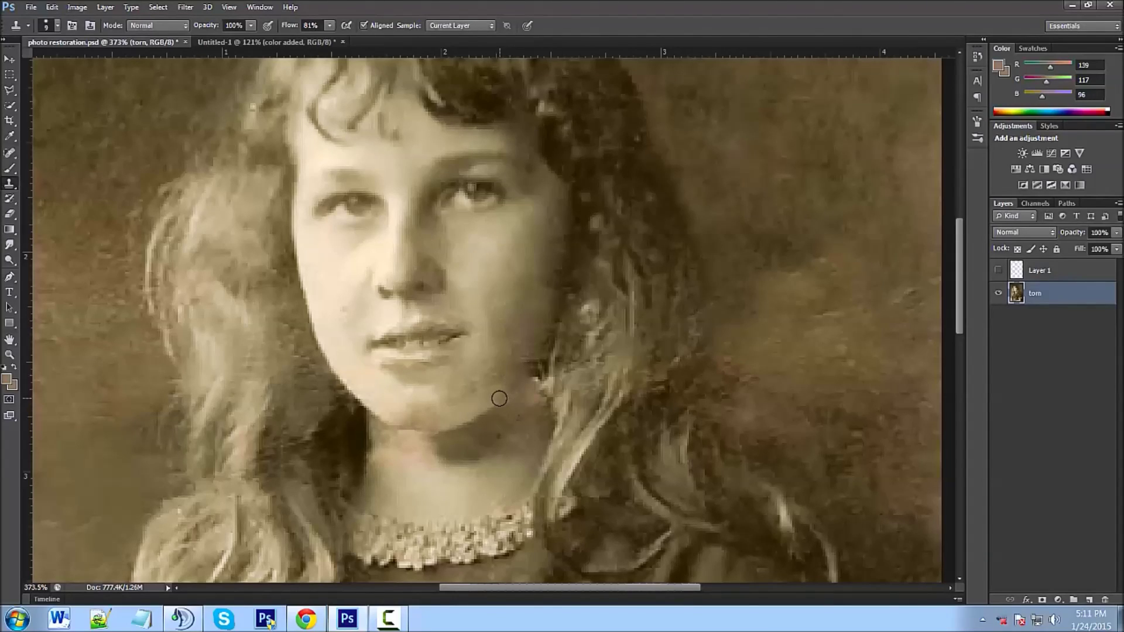
# Clone the dark neck shadow along the underside of the jaw to define its edge.
pyautogui.scroll(-4, 462, 406)
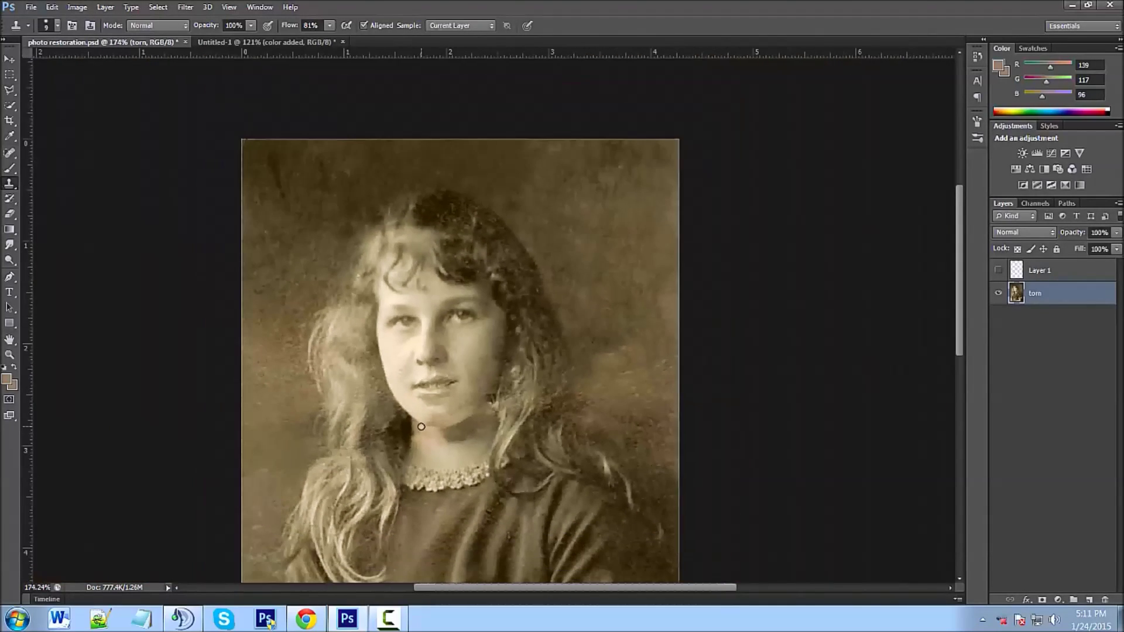
pyautogui.scroll(-2, 421, 427)
pyautogui.scroll(2, 444, 406)
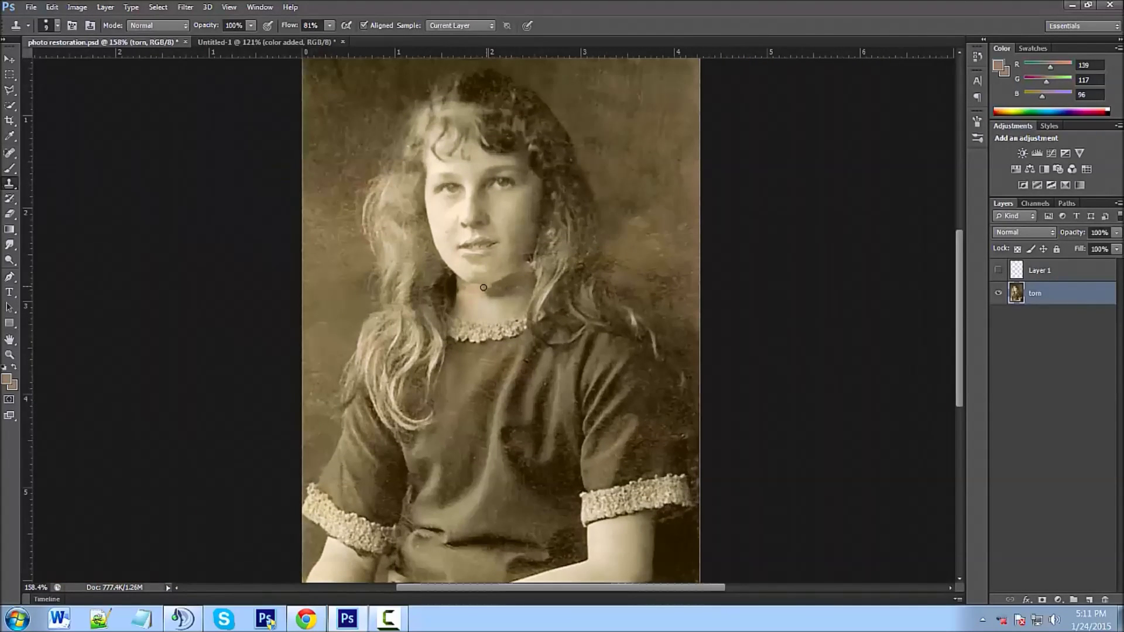
pyautogui.scroll(1, 509, 316)
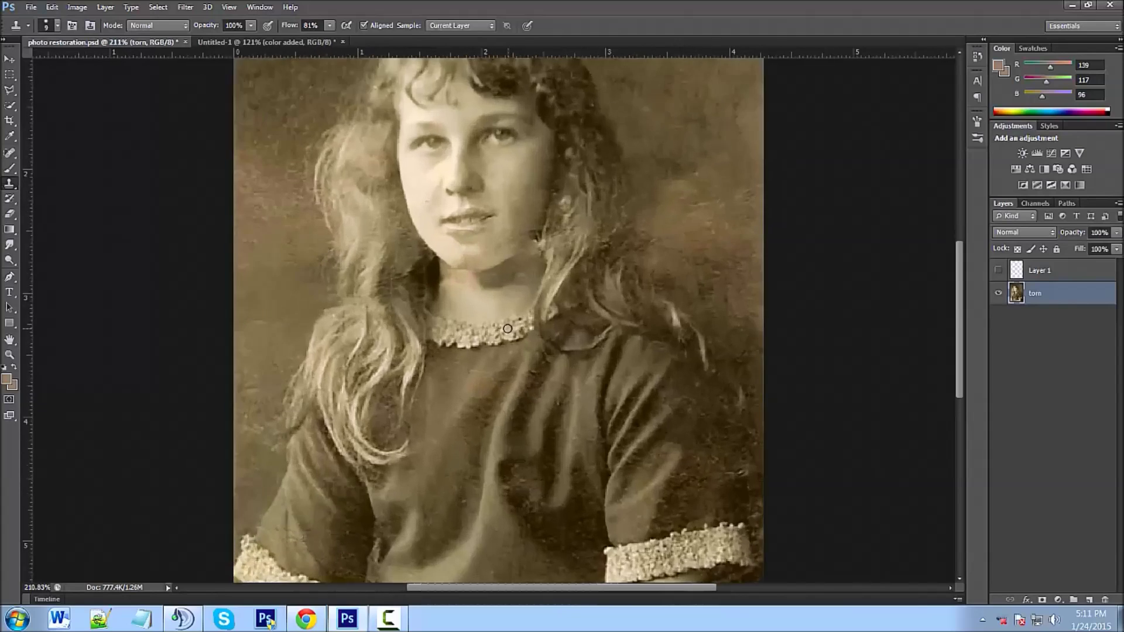
pyautogui.scroll(2, 507, 329)
pyautogui.moveTo(519, 233); pyautogui.dragTo(473, 309)
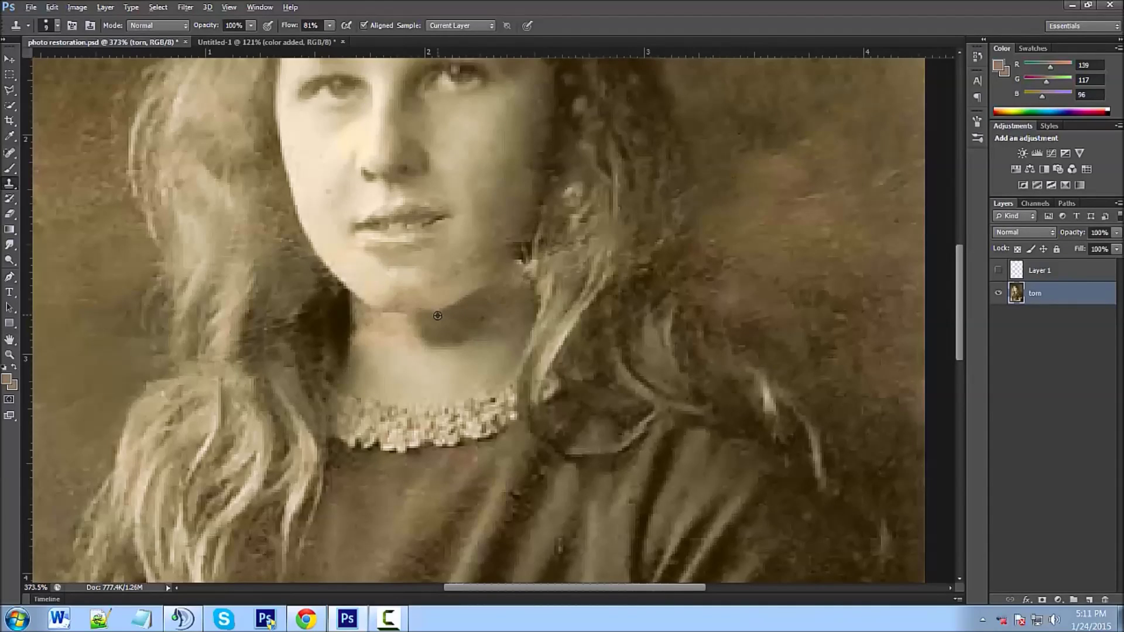
pyautogui.keyDown('alt'); pyautogui.click(437, 315); pyautogui.keyUp('alt')
pyautogui.moveTo(438, 313); pyautogui.dragTo(481, 290)
pyautogui.scroll(-5, 482, 290)
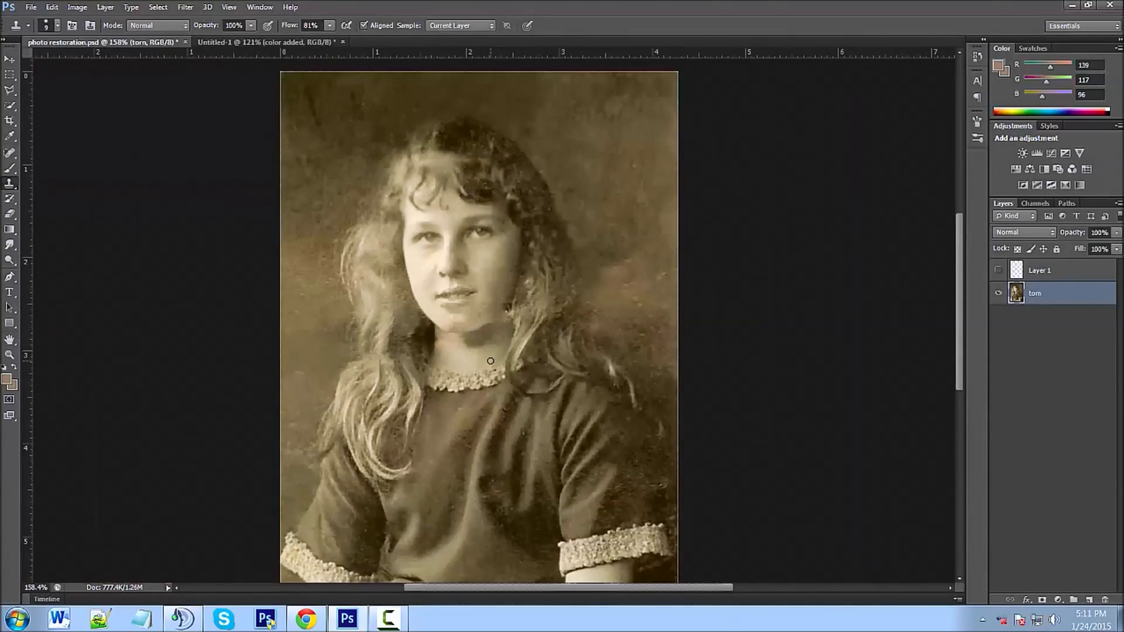
# Examine the repaired jaw edge and neck shadow both close up and at full-photo size.
pyautogui.scroll(3, 495, 356)
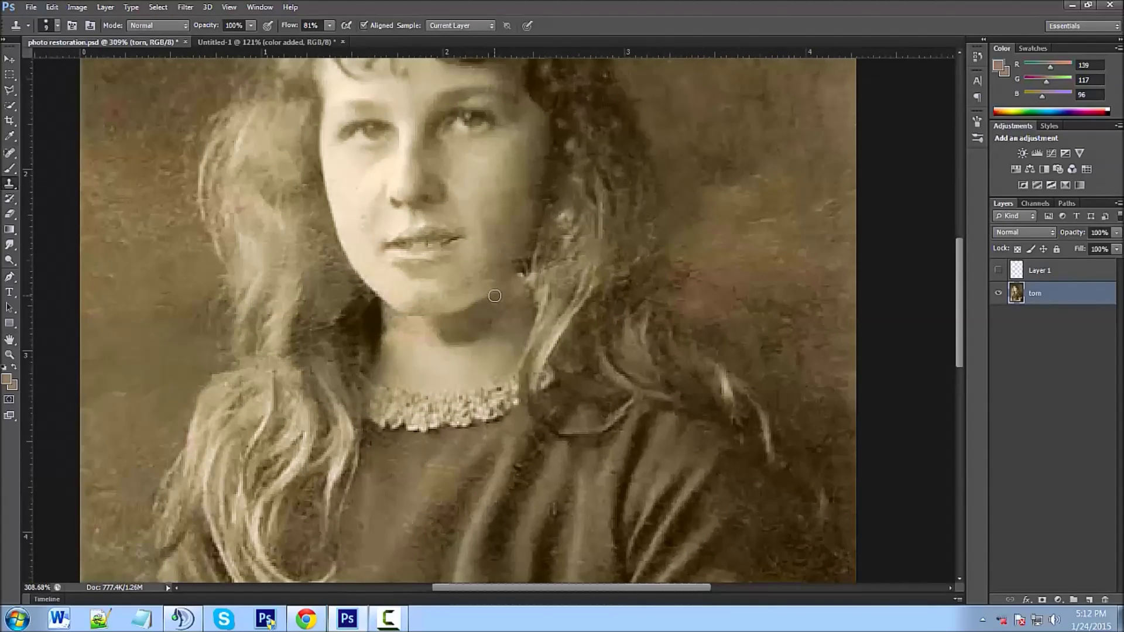
pyautogui.scroll(-3, 497, 292)
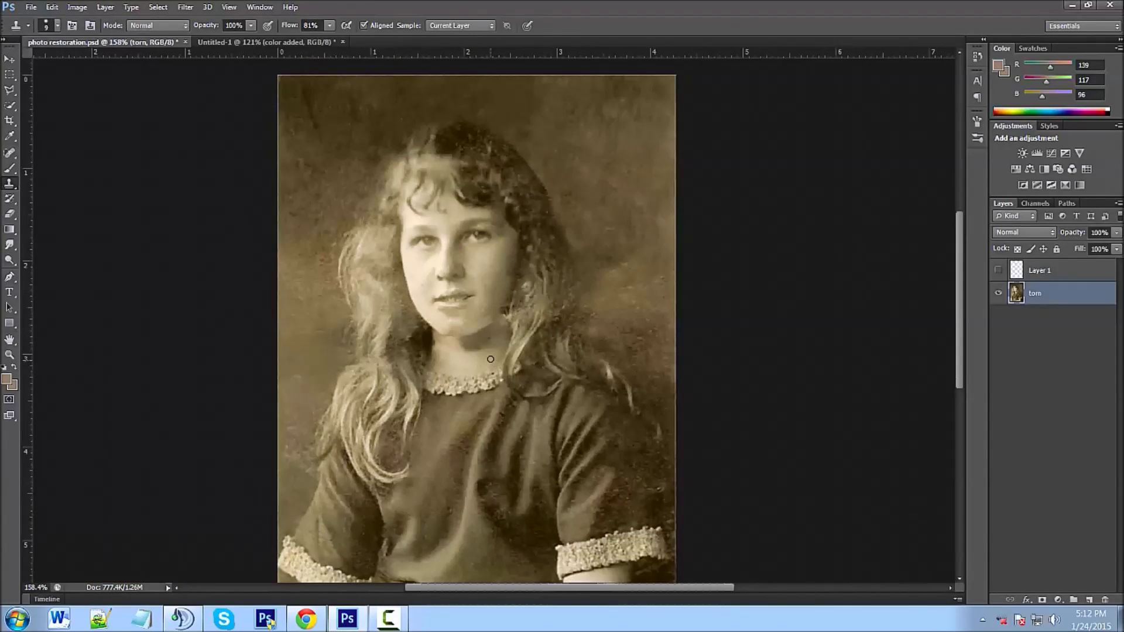
pyautogui.scroll(4, 490, 359)
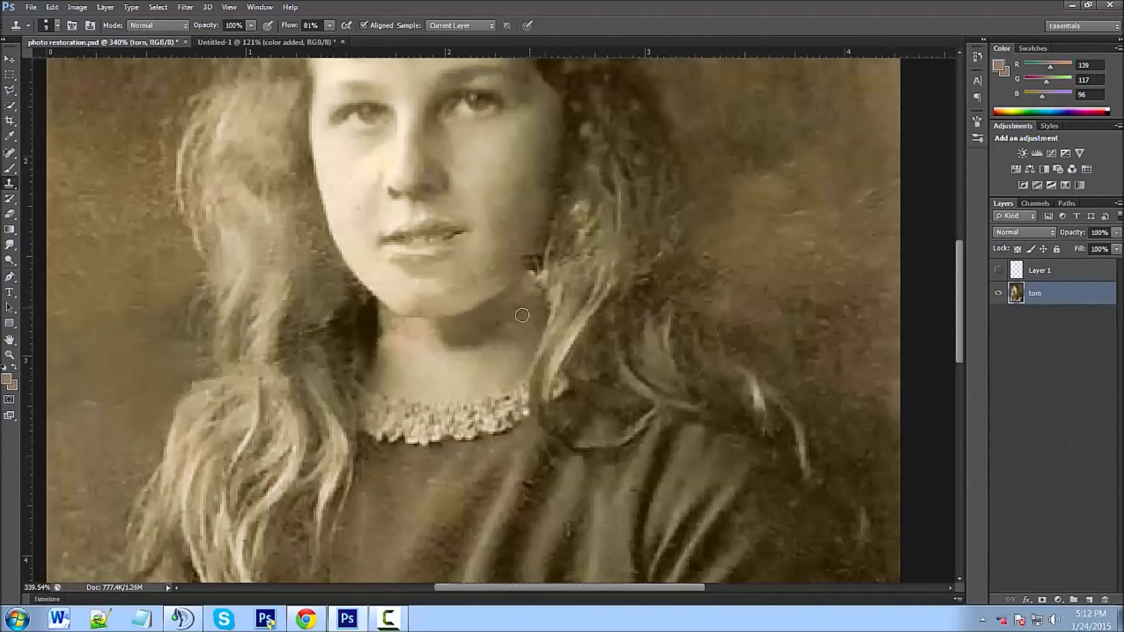
pyautogui.scroll(-3, 494, 318)
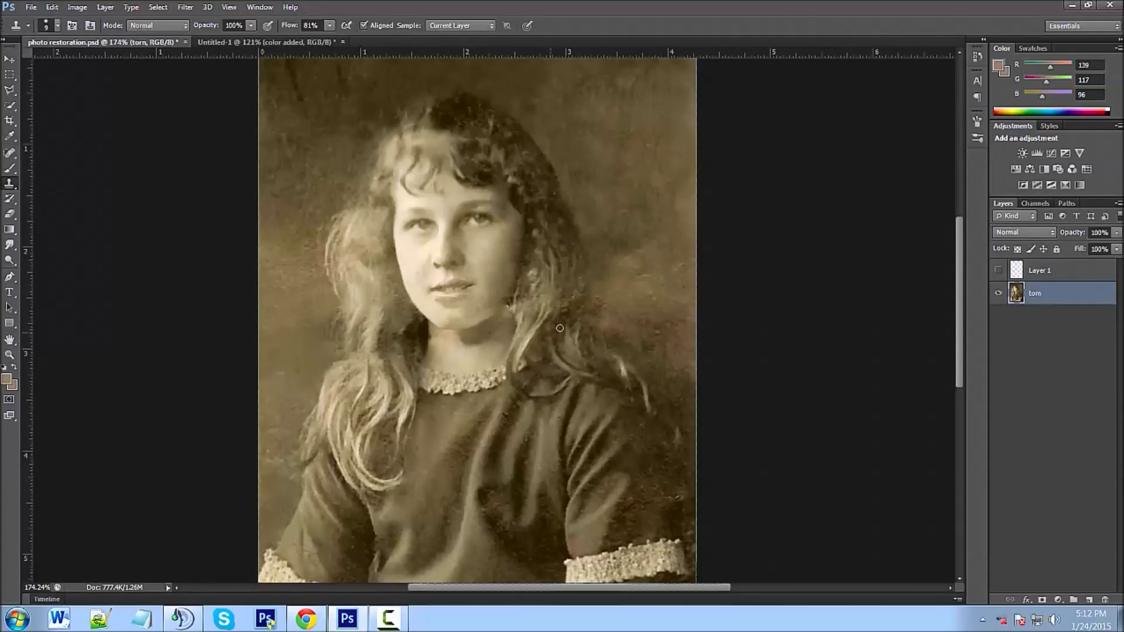
pyautogui.scroll(-1, 482, 336)
pyautogui.scroll(4, 493, 348)
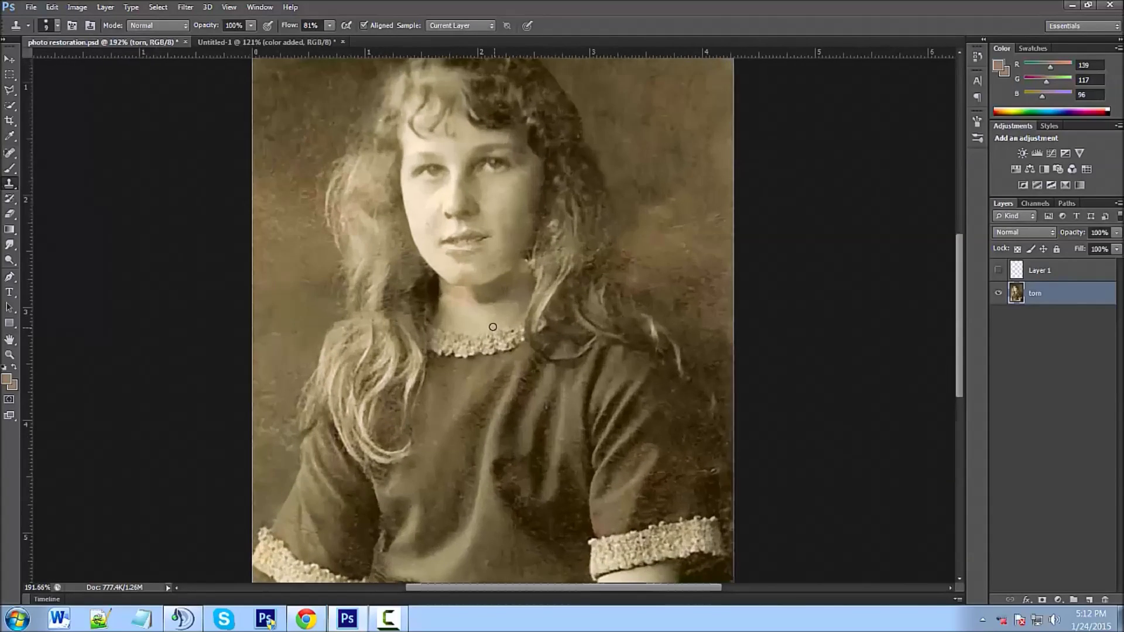
pyautogui.keyDown('alt'); pyautogui.click(497, 228); pyautogui.keyUp('alt')
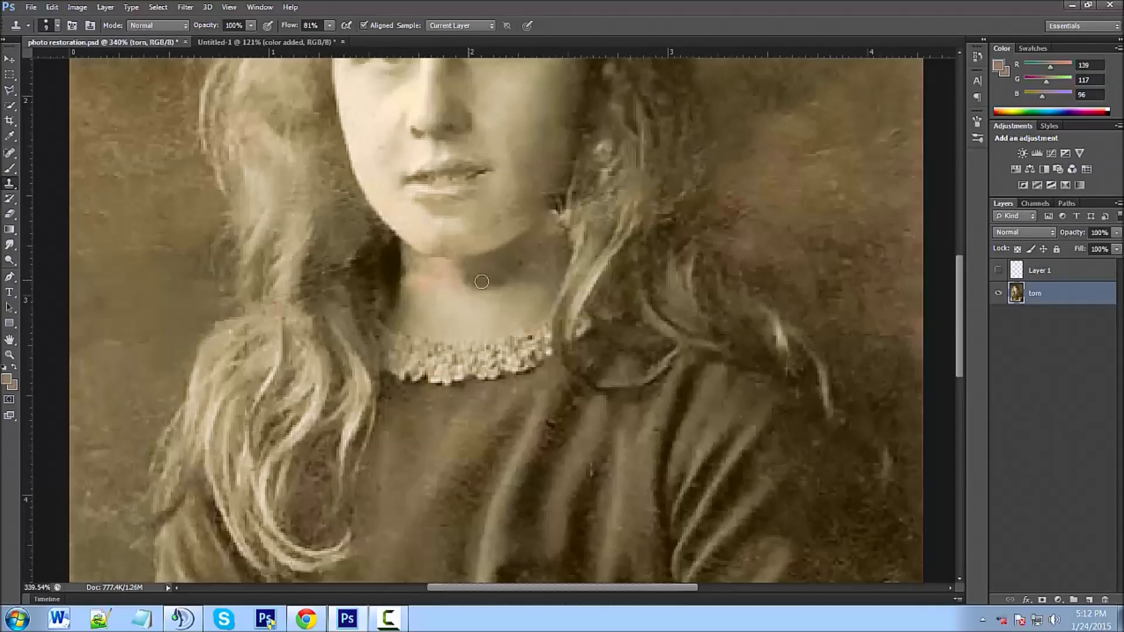
pyautogui.scroll(-5, 469, 274)
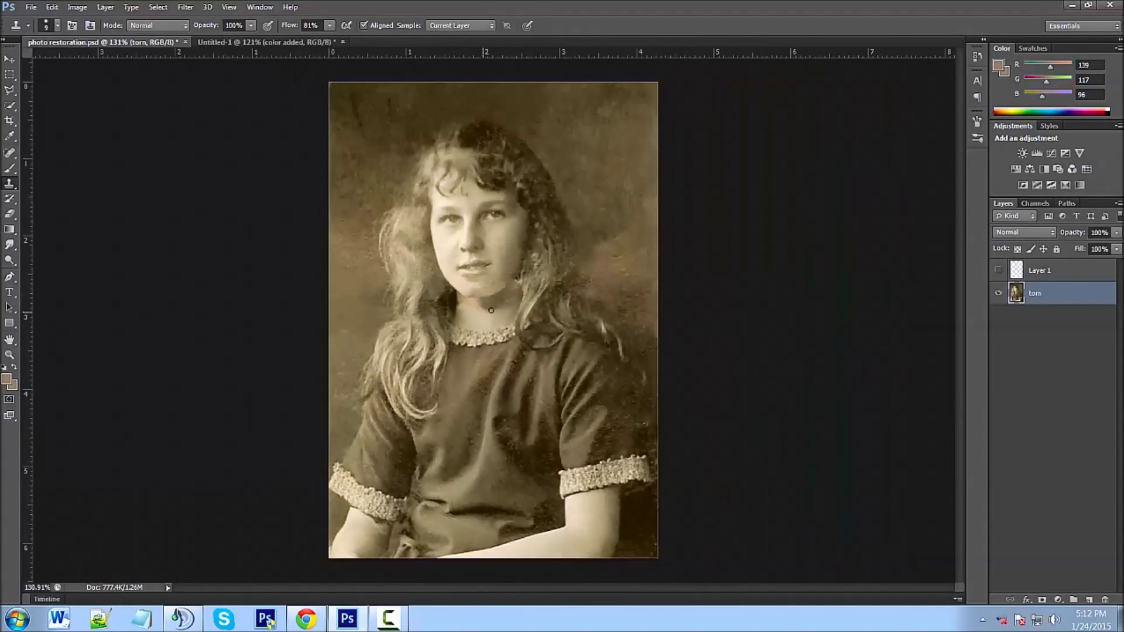
pyautogui.scroll(5, 510, 307)
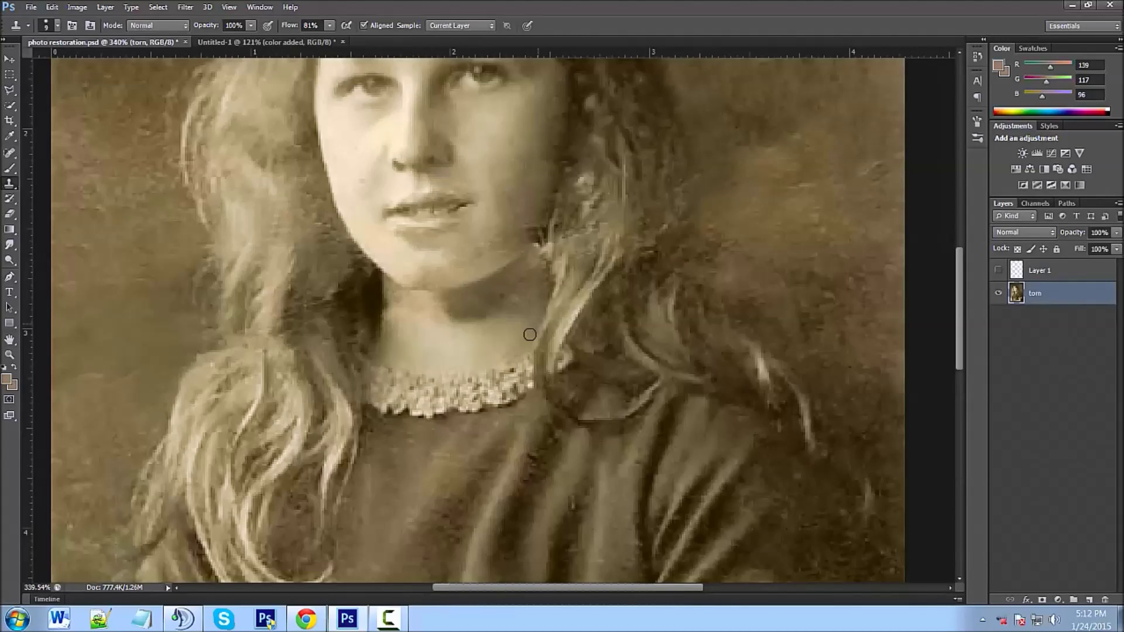
# Review the whole restored photo and switch to the Untitled-1 document to compare it with the torn, restored and coloured versions.
pyautogui.hotkey('ctrl', '0')
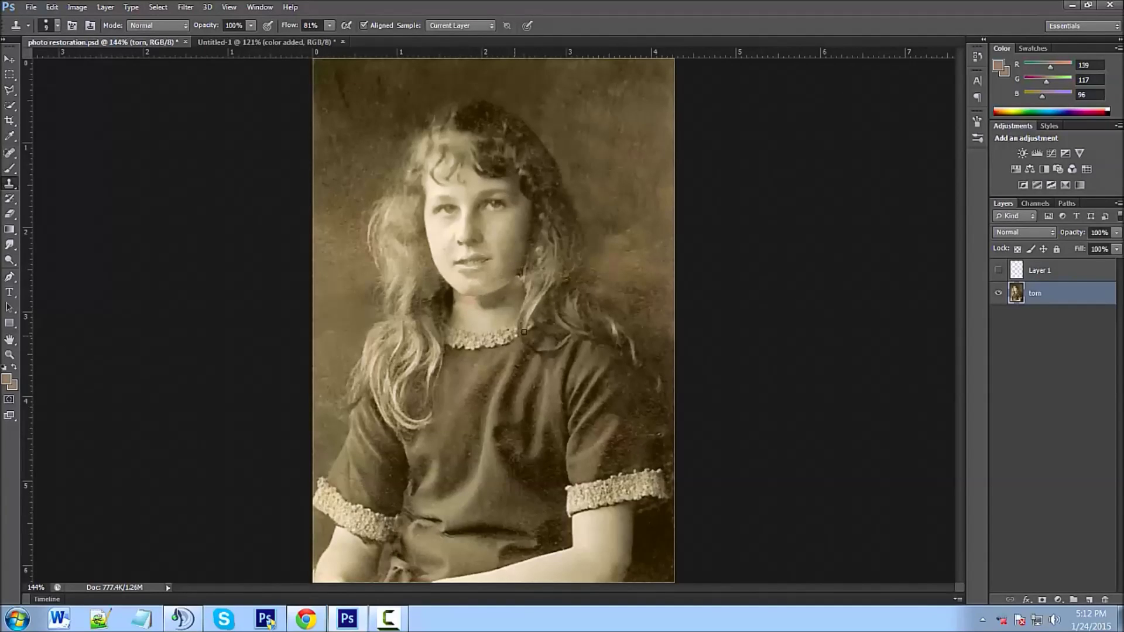
pyautogui.scroll(-2, 527, 344)
pyautogui.scroll(2, 527, 343)
pyautogui.scroll(-1, 539, 337)
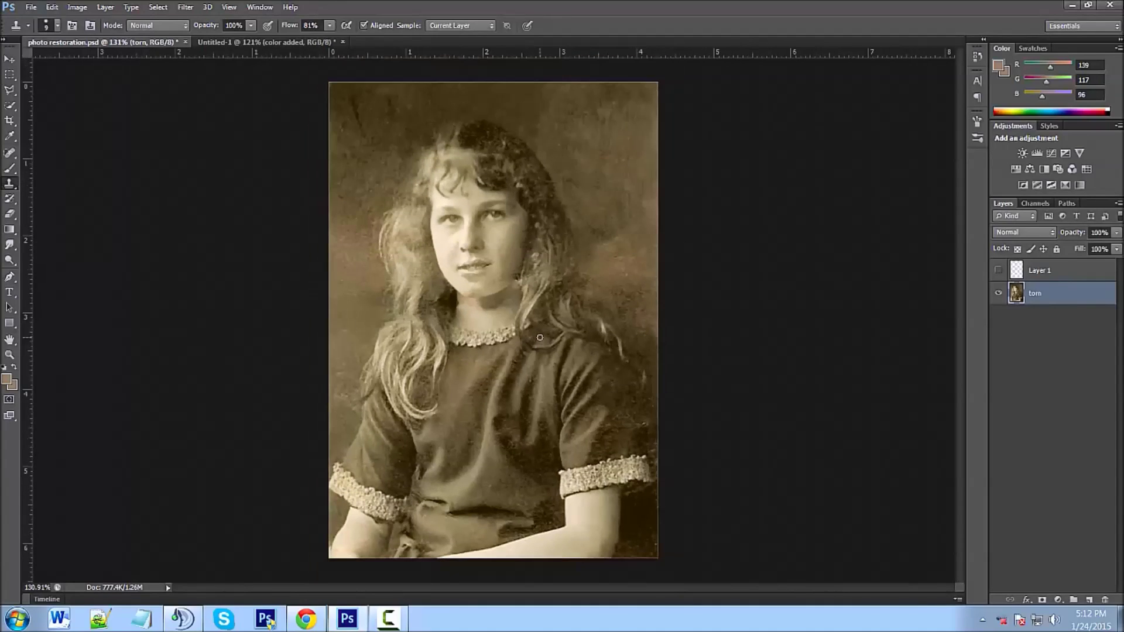
pyautogui.scroll(1, 510, 330)
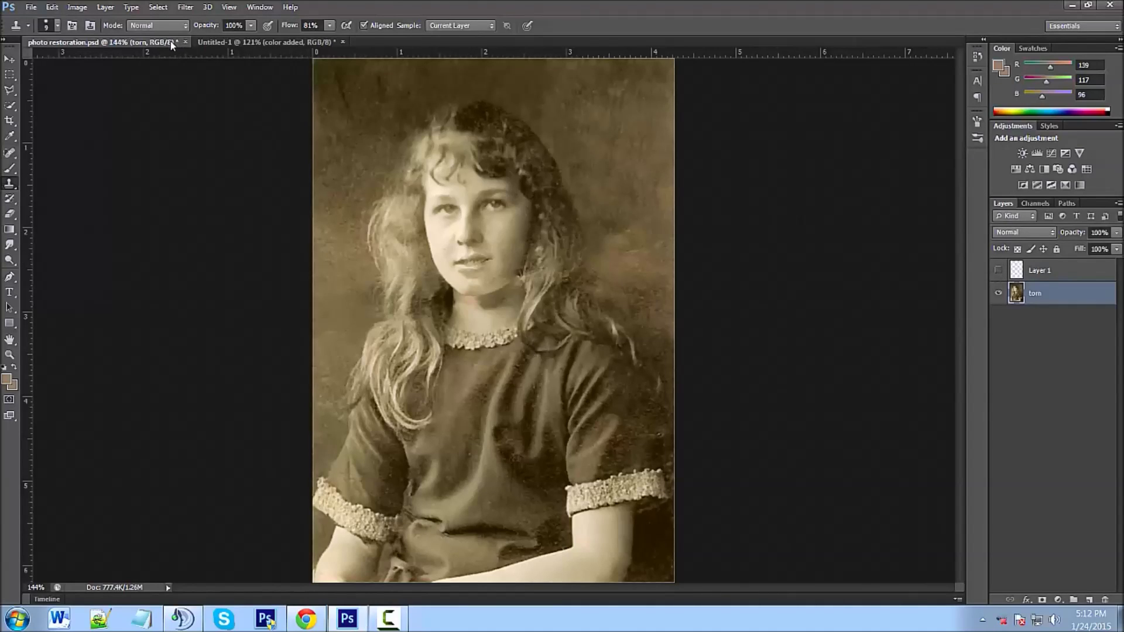
pyautogui.click(265, 42)
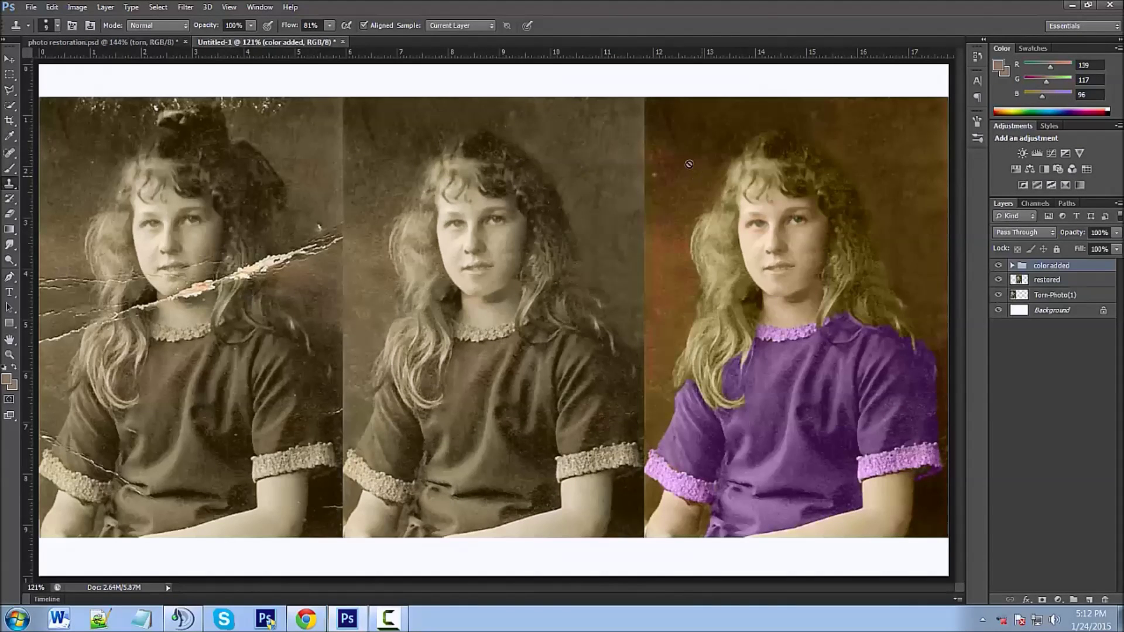
# Hide the color added group and the restored layer so that only Torn-Photo(1) shows over the background.
pyautogui.click(998, 265)
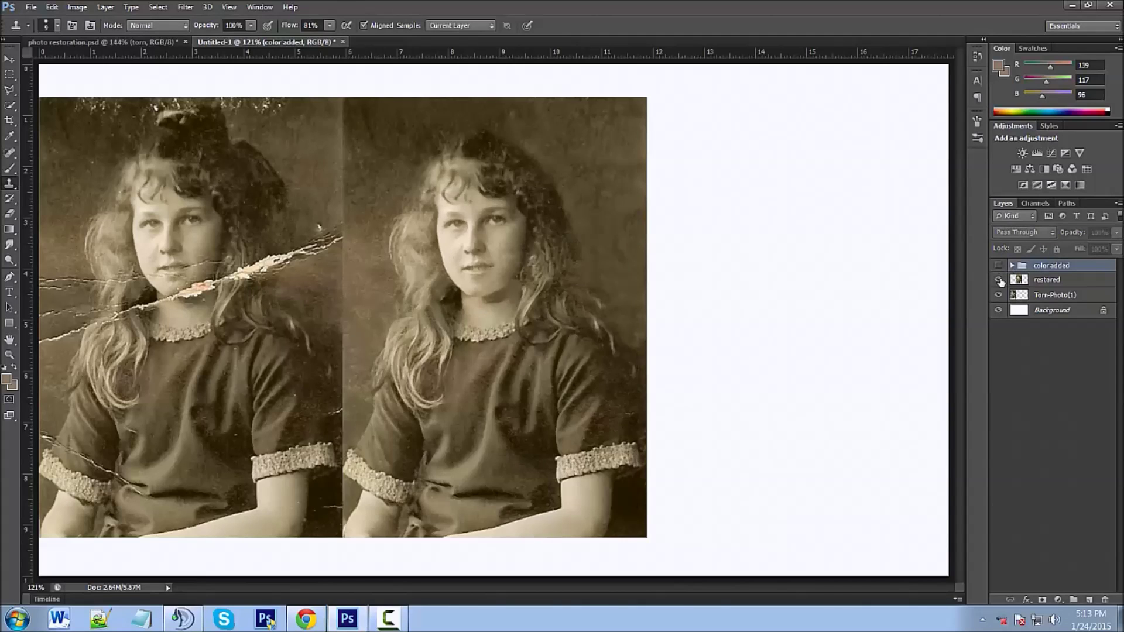
pyautogui.click(998, 280)
pyautogui.click(997, 295)
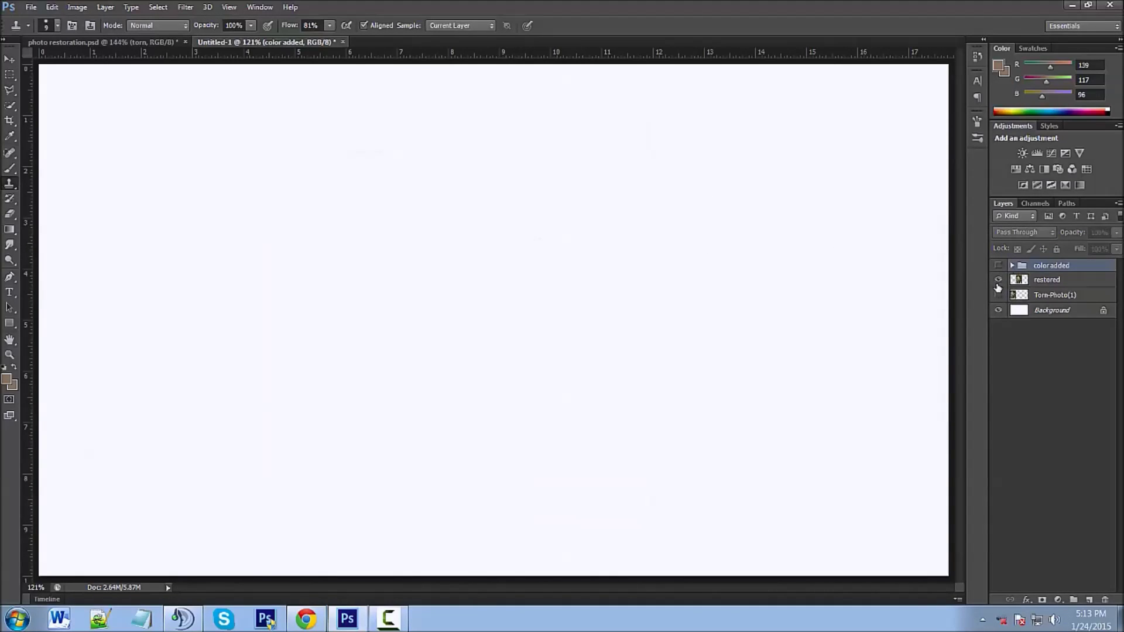
pyautogui.click(998, 280)
pyautogui.click(998, 294)
pyautogui.click(998, 280)
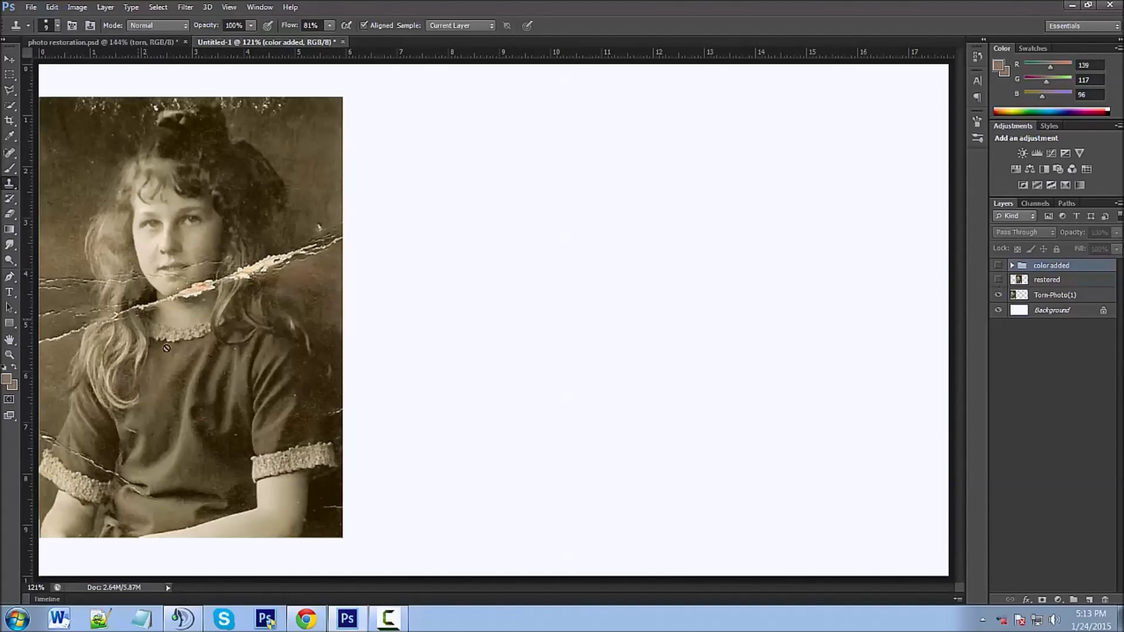
# Move the torn photo to the middle of the canvas and switch to photo restoration.psd to compare it with the repaired portrait.
pyautogui.click(10, 59)
pyautogui.moveTo(231, 176); pyautogui.dragTo(508, 184)
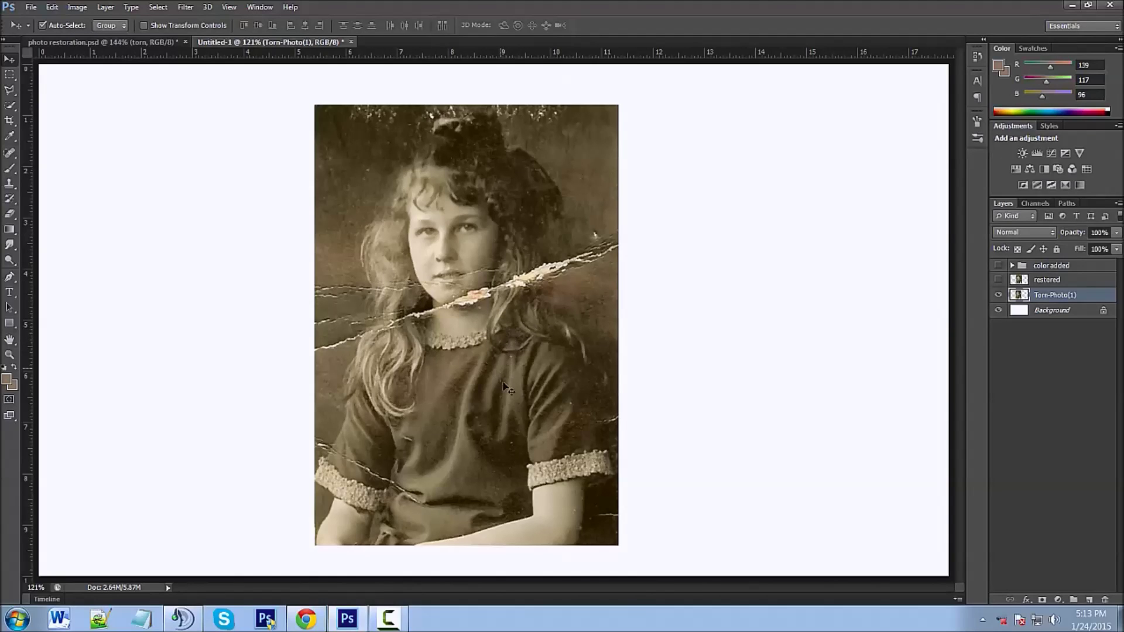
pyautogui.click(69, 43)
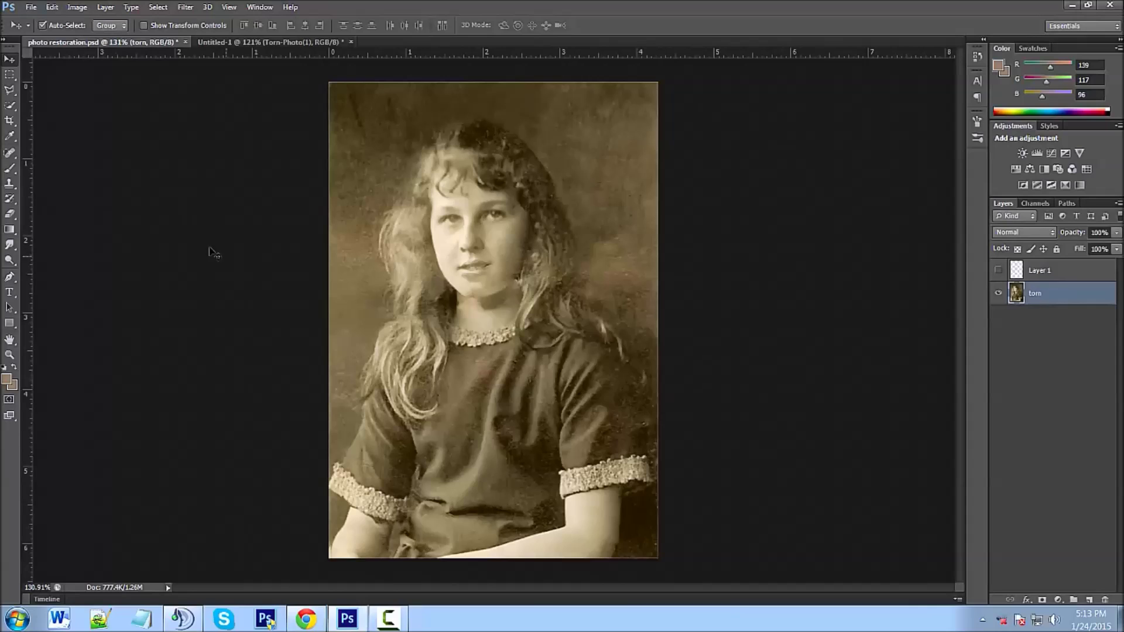
# In Untitled-1, show the color added group and restored layer again and move the torn photo back to the canvas's left edge.
pyautogui.click(255, 42)
pyautogui.click(998, 265)
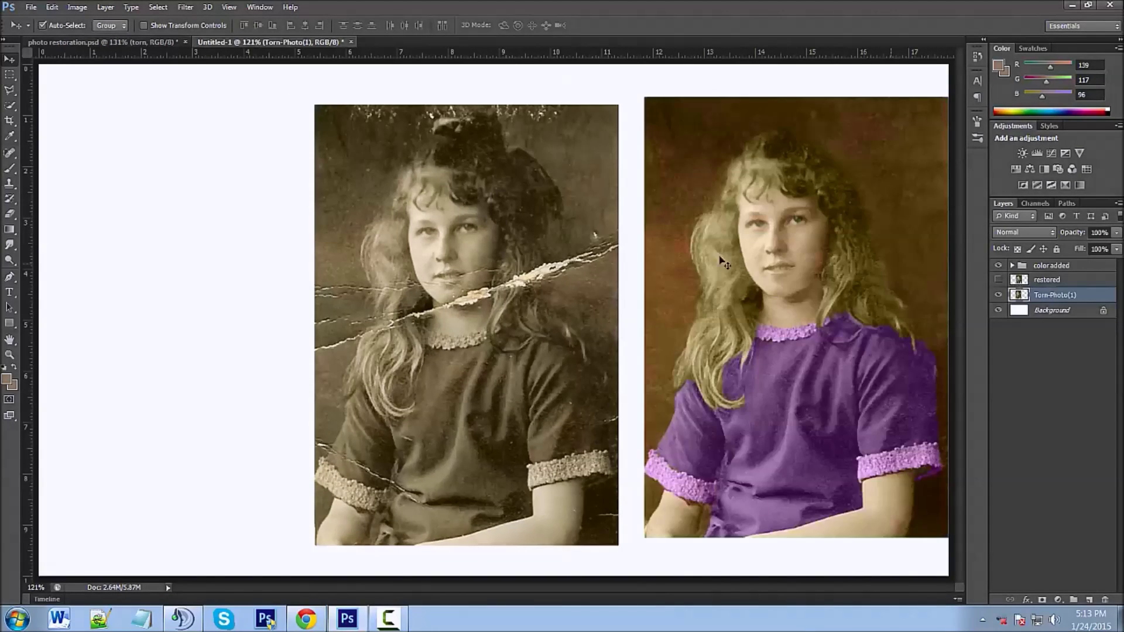
pyautogui.moveTo(491, 275); pyautogui.dragTo(275, 266)
pyautogui.click(998, 279)
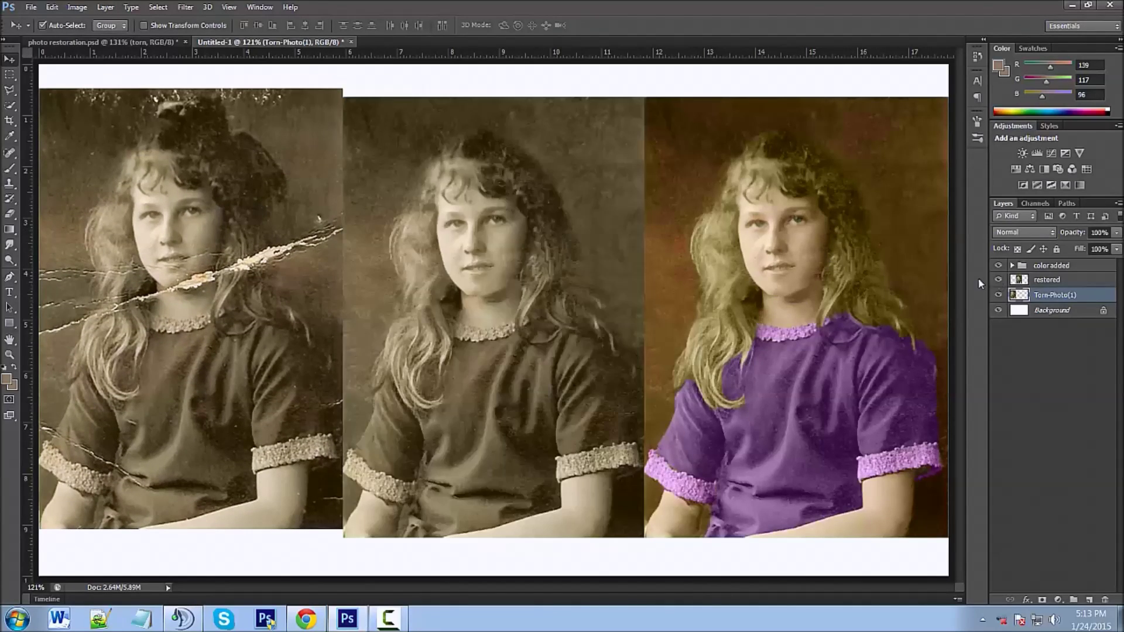
# Compare the repaired portrait in photo restoration.psd with the three versions in Untitled-1, ending on the repaired portrait.
pyautogui.click(141, 42)
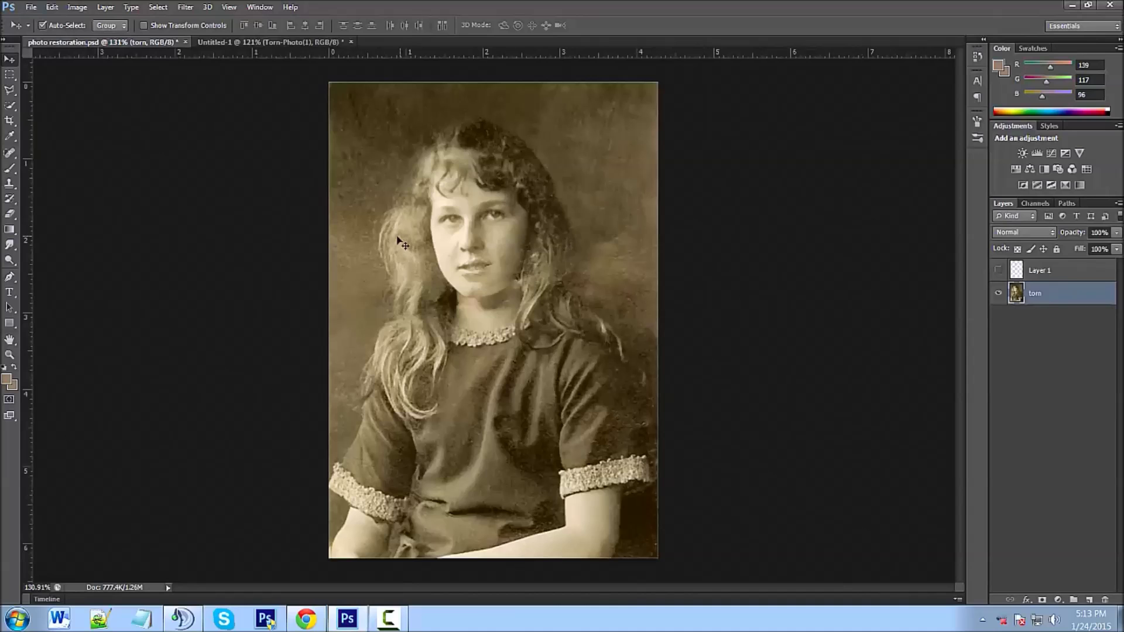
pyautogui.click(261, 42)
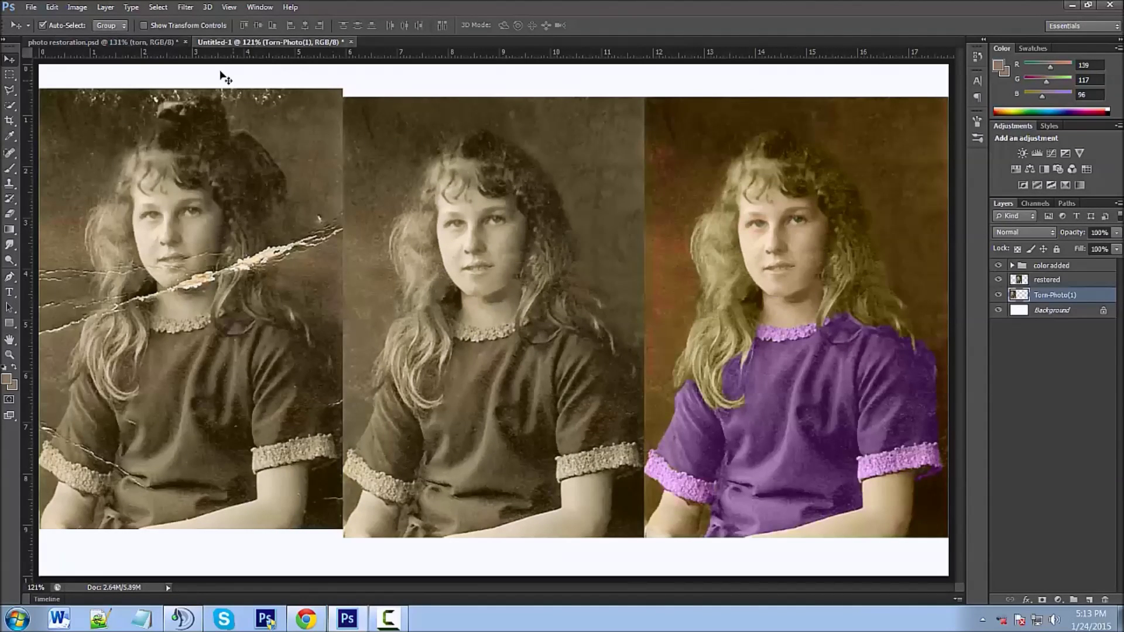
pyautogui.click(132, 43)
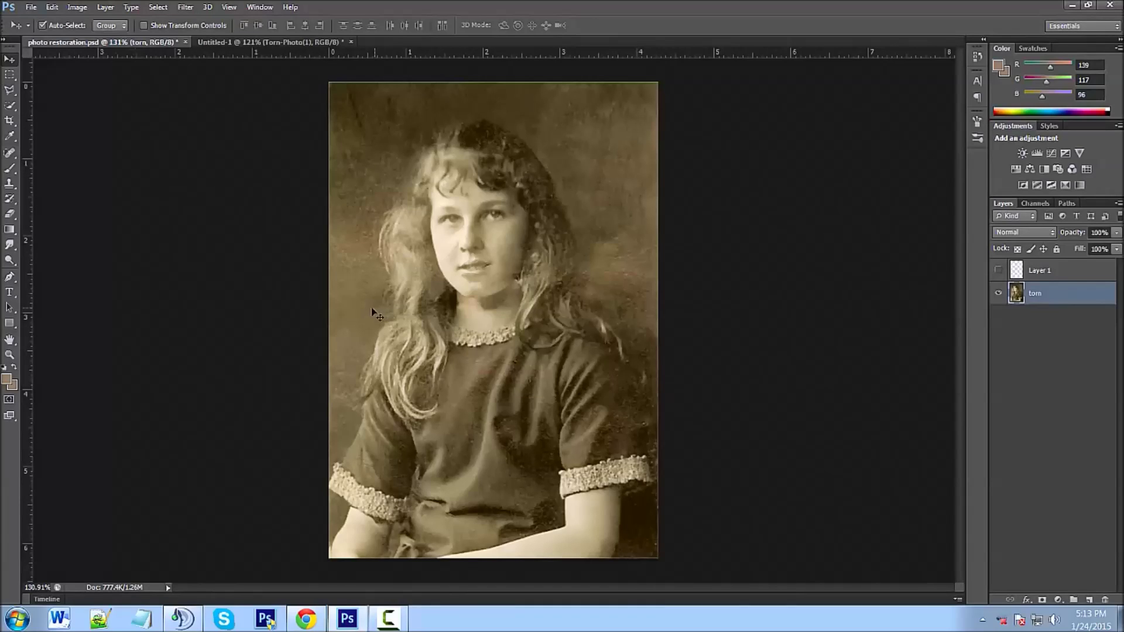